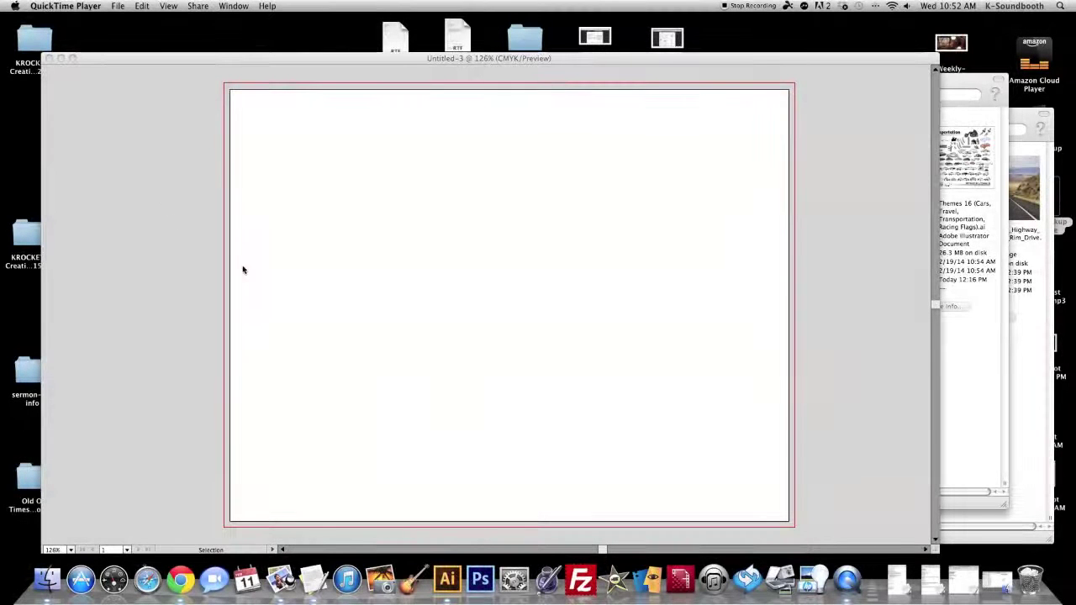
# Bring Illustrator to the front with the blank Untitled-3 document showing.
pyautogui.click(462, 369)
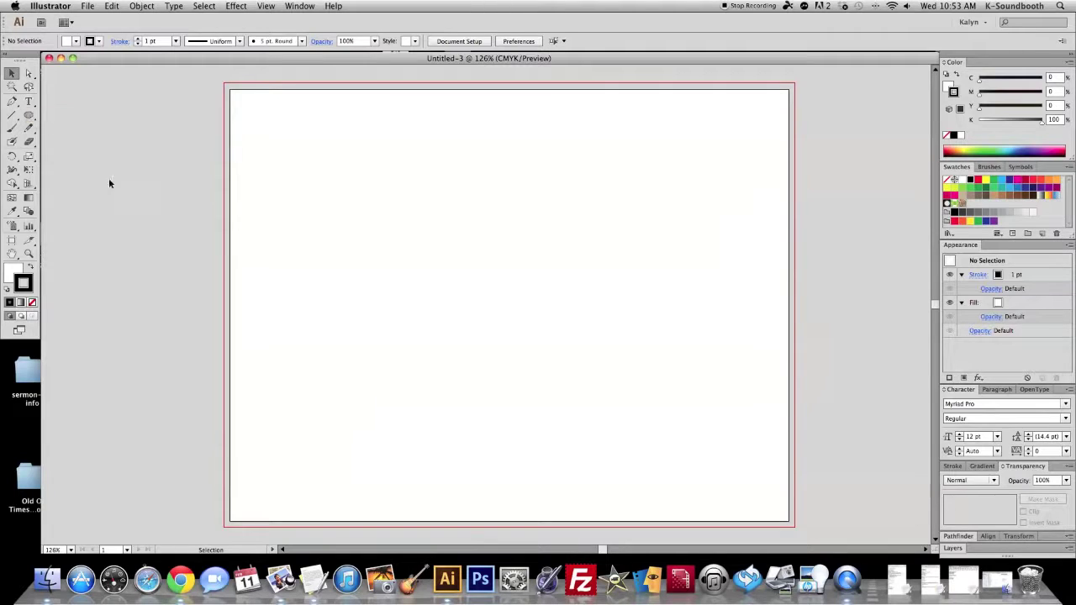
# Choose the plain Type Tool from the type tools flyout, ready for point text.
pyautogui.press('t')
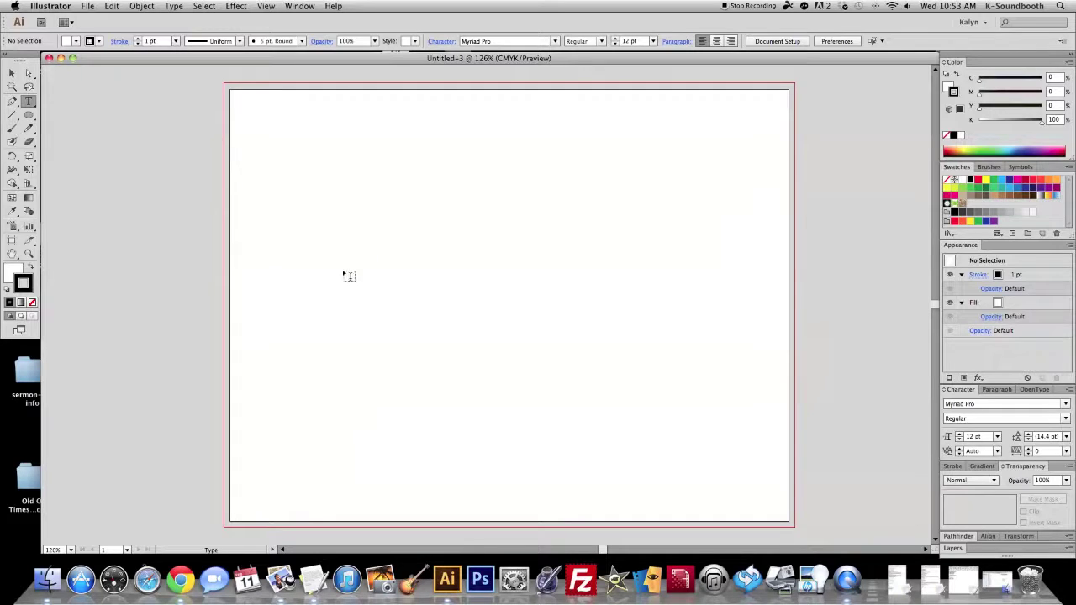
pyautogui.press('v')
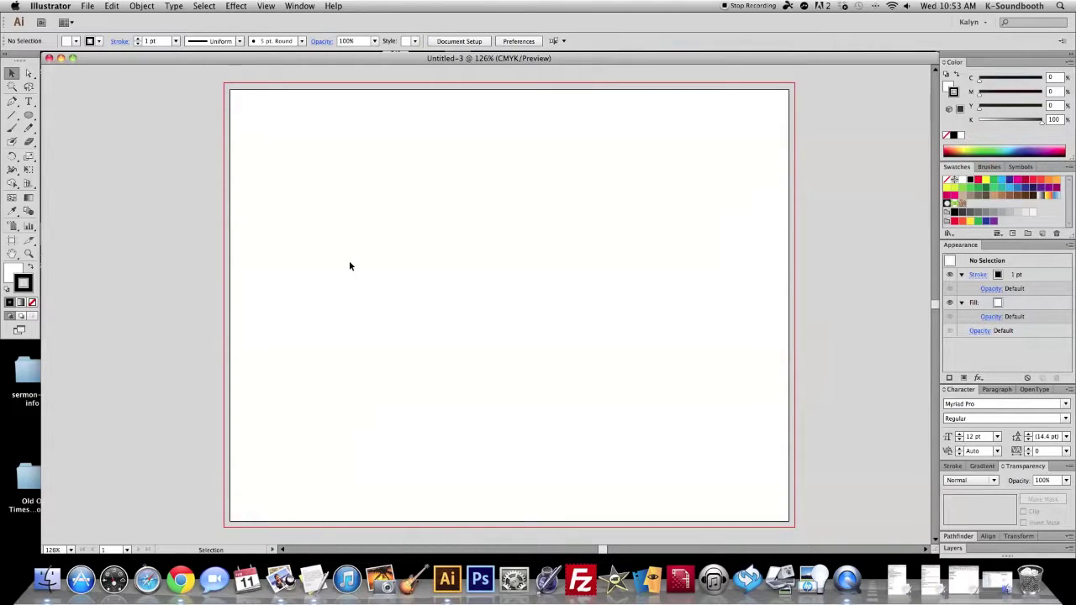
pyautogui.moveTo(380, 257); pyautogui.dragTo(429, 301)
pyautogui.press('t')
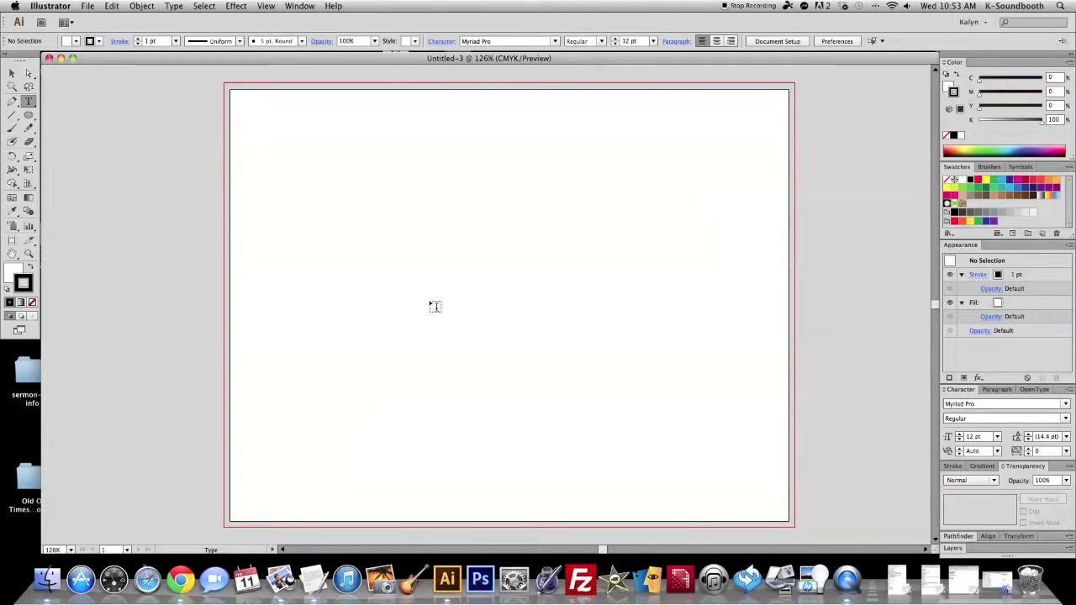
pyautogui.click(30, 106)
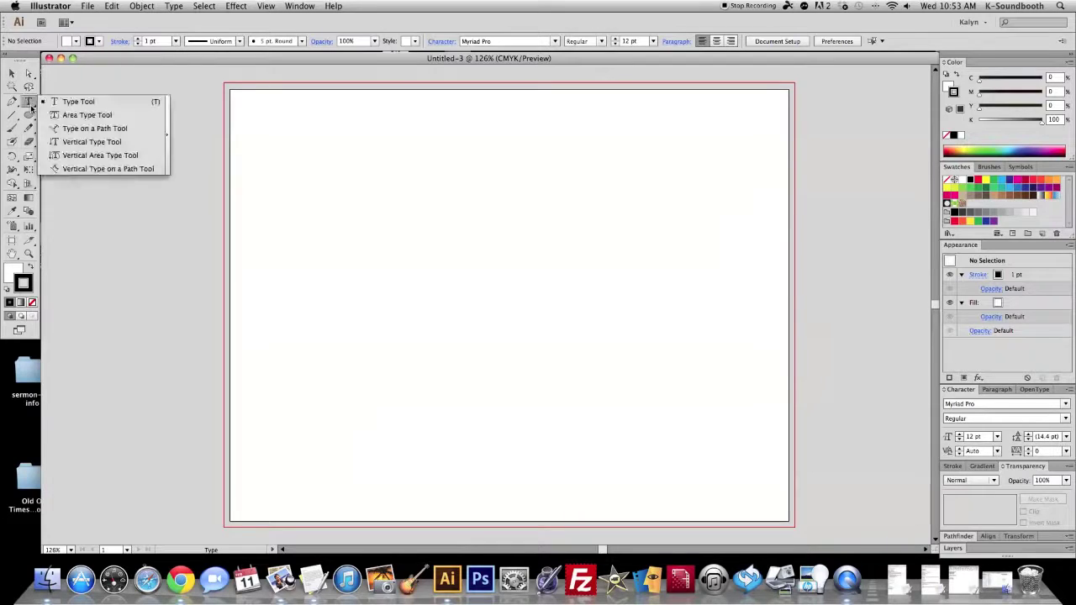
pyautogui.click(83, 105)
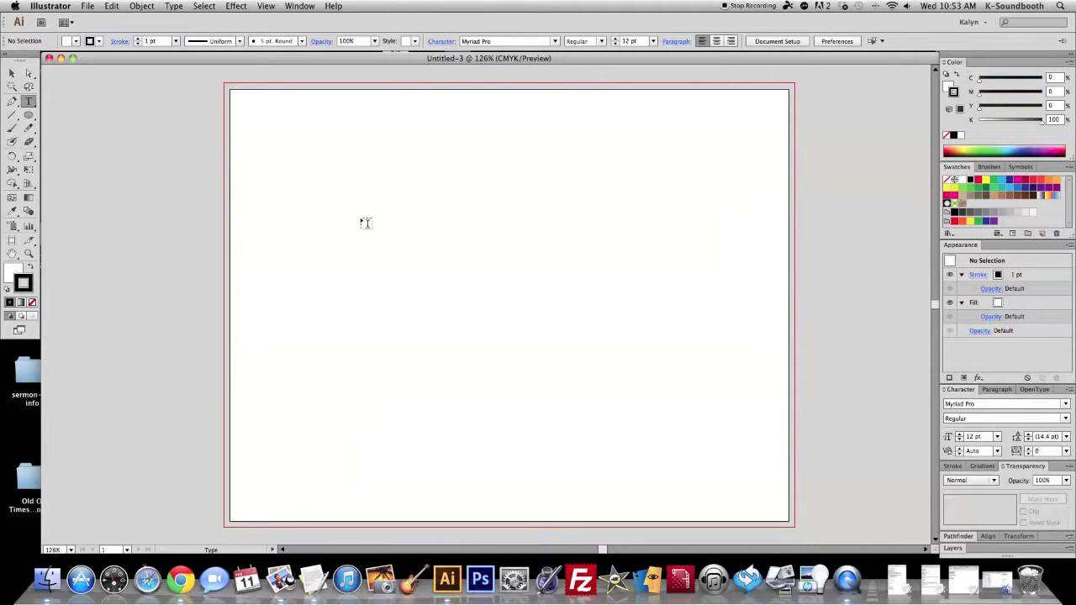
# Place point text reading 'TEXT' in the artboard's upper left.
pyautogui.click(390, 182)
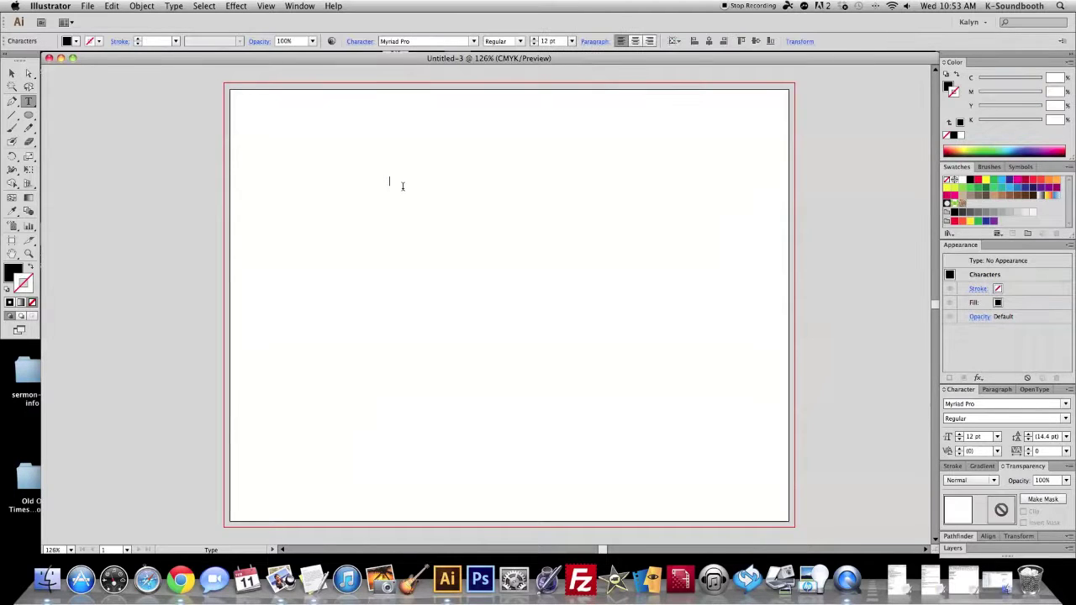
pyautogui.write('TE')
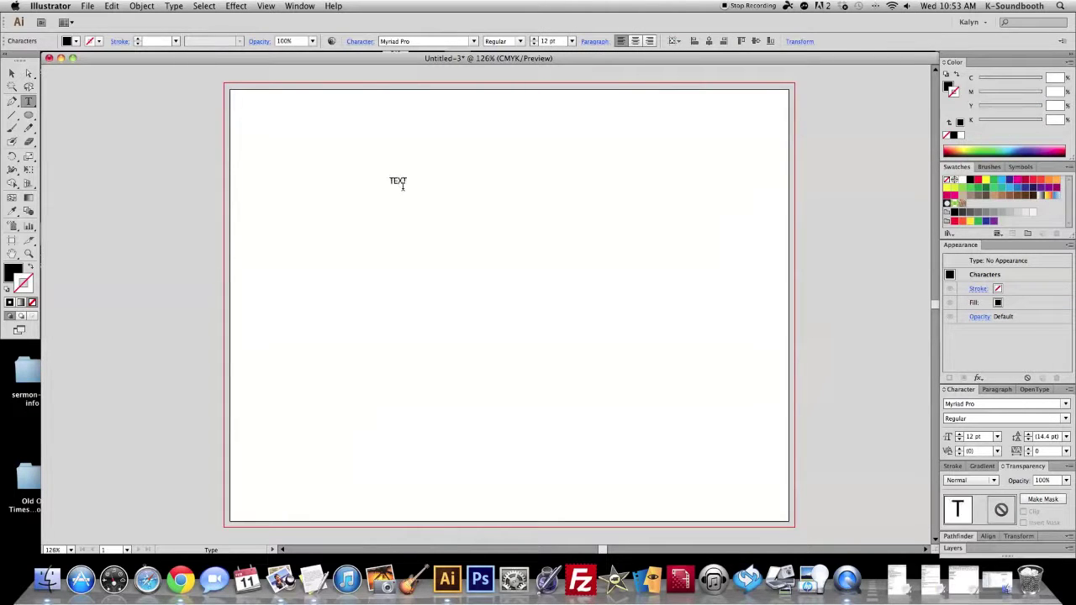
pyautogui.write('XT')
pyautogui.press('Escape')
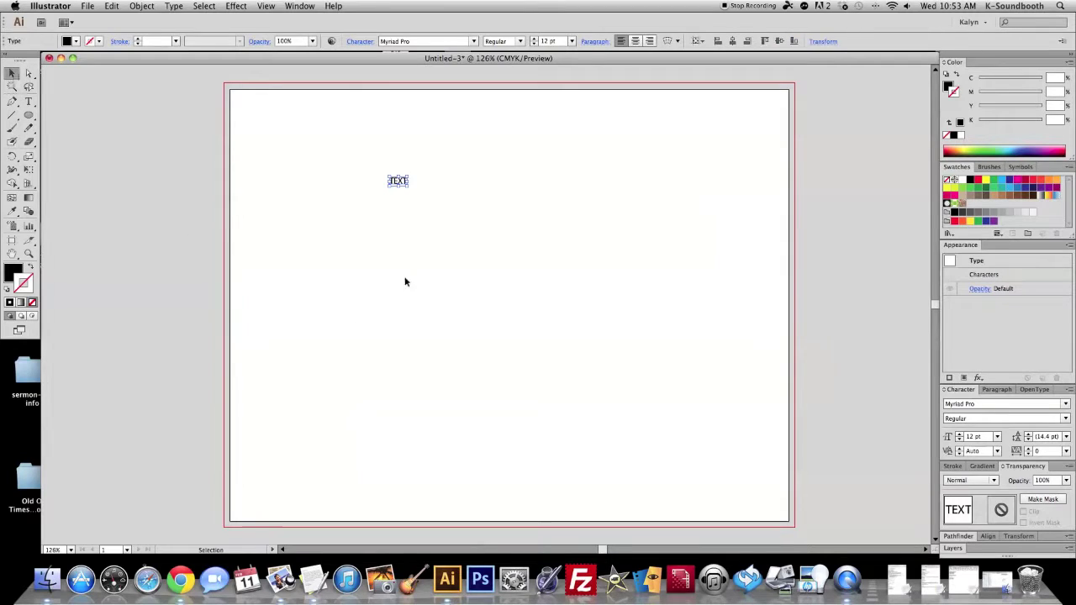
# Draw an area text box below, fill it with pasted TEXT, and shrink it slightly.
pyautogui.click(28, 101)
pyautogui.moveTo(390, 242); pyautogui.dragTo(571, 329)
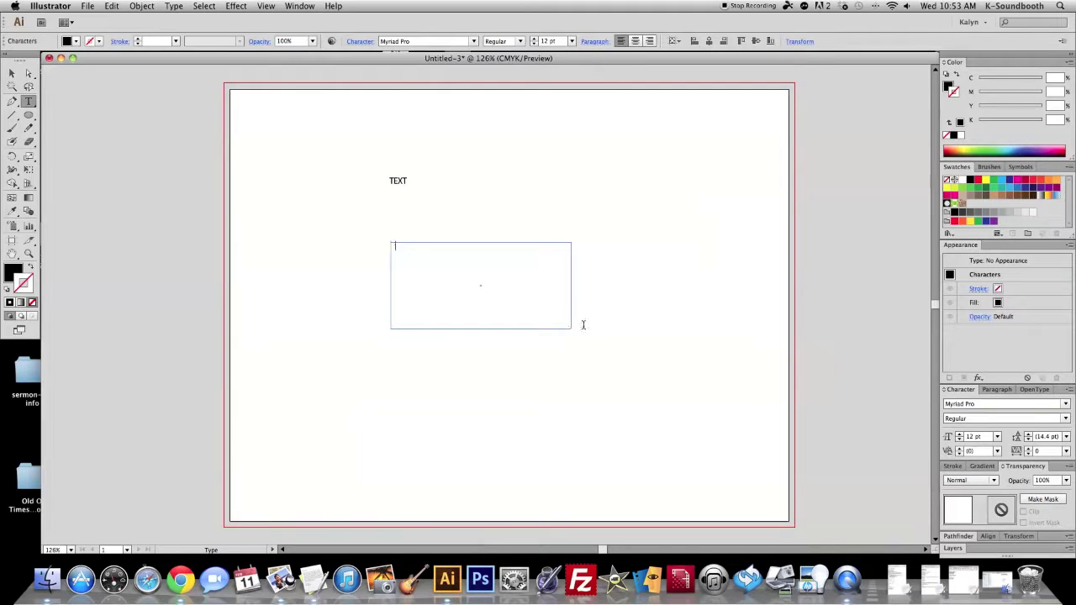
pyautogui.press('super+a')
pyautogui.press('super+c')
pyautogui.press('BackSpace')
pyautogui.press('super+v')
pyautogui.press('super+v')
pyautogui.press('super+v')
pyautogui.press('super+v')
pyautogui.press('super+v')
pyautogui.press('super+v')
pyautogui.press('super+v')
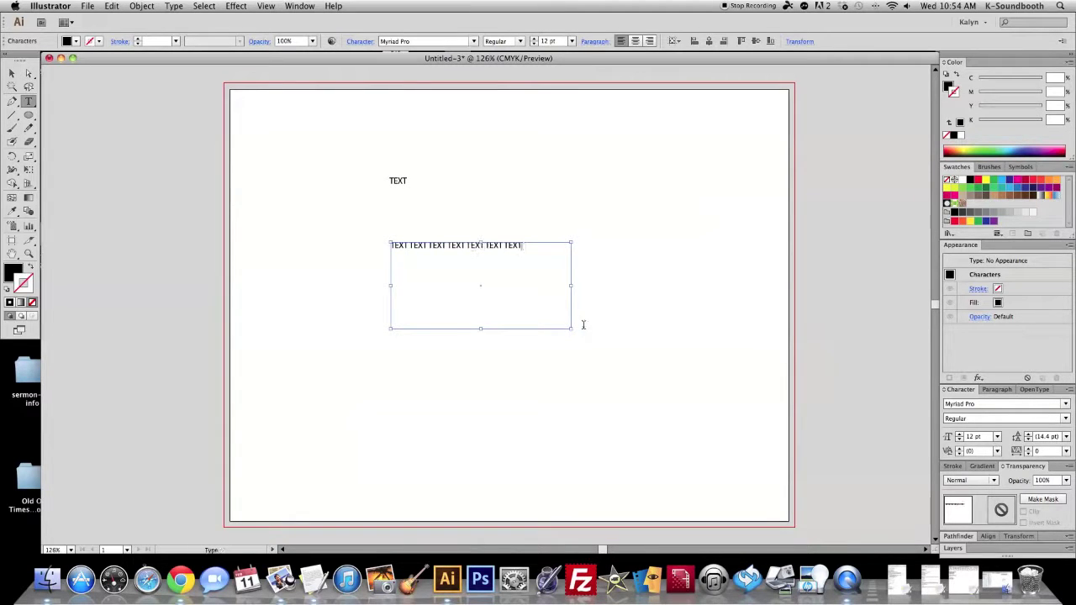
pyautogui.press('Escape')
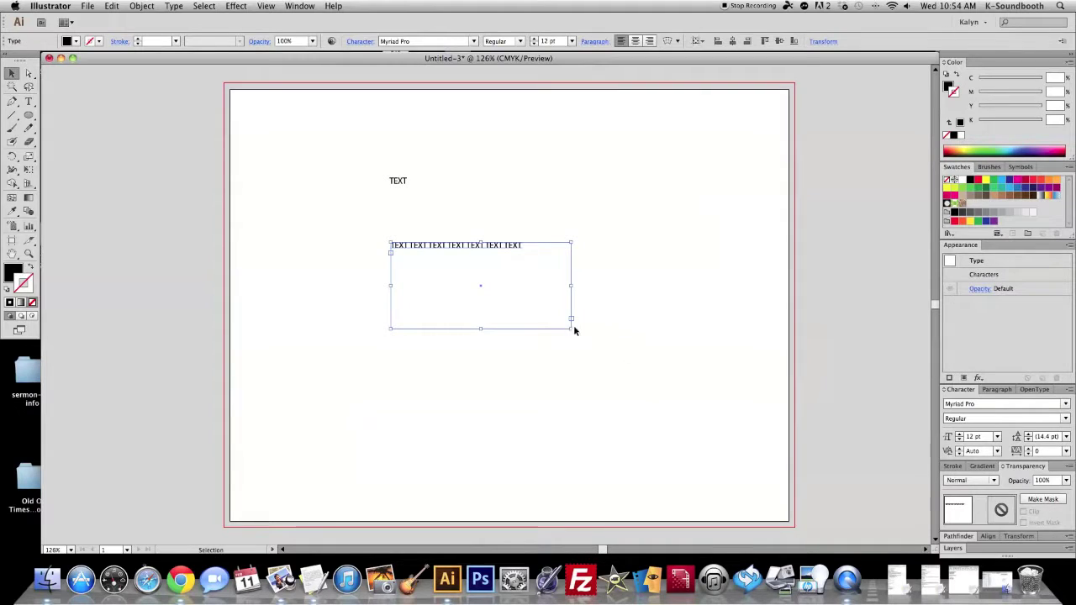
pyautogui.moveTo(572, 330)
pyautogui.mouseDown()
pyautogui.moveTo(434, 294)
pyautogui.moveTo(415, 273)
pyautogui.moveTo(409, 308)
pyautogui.moveTo(554, 328)
pyautogui.moveTo(554, 318)
pyautogui.mouseUp()
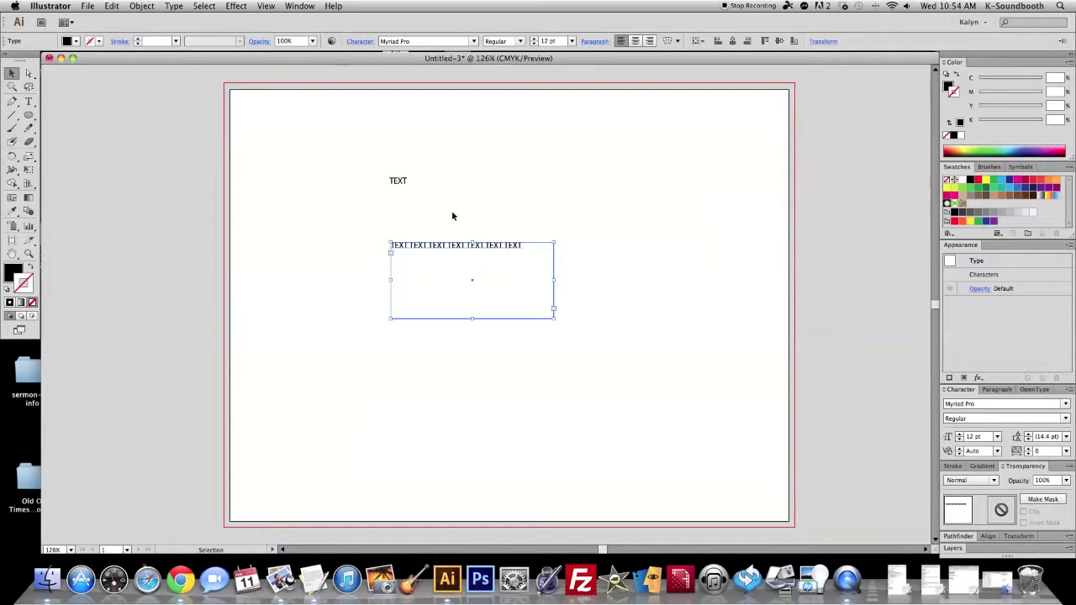
# Undo a trial enlargement of TEXT and delete the multi-word text box.
pyautogui.click(403, 184)
pyautogui.moveTo(409, 187); pyautogui.dragTo(435, 199)
pyautogui.hotkey('ctrl', 'z')
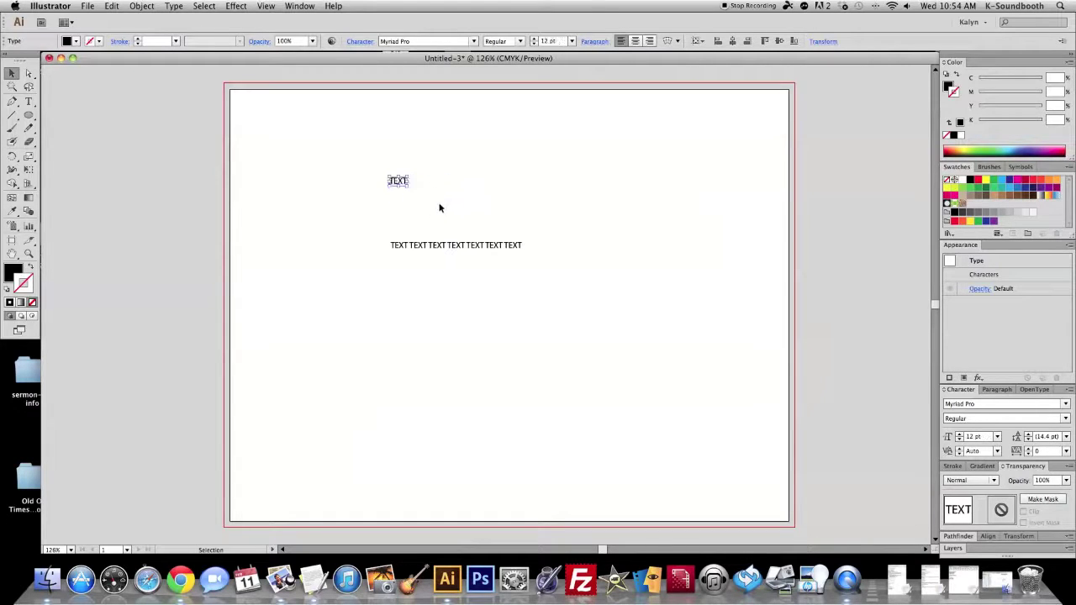
pyautogui.click(398, 203)
pyautogui.click(431, 246)
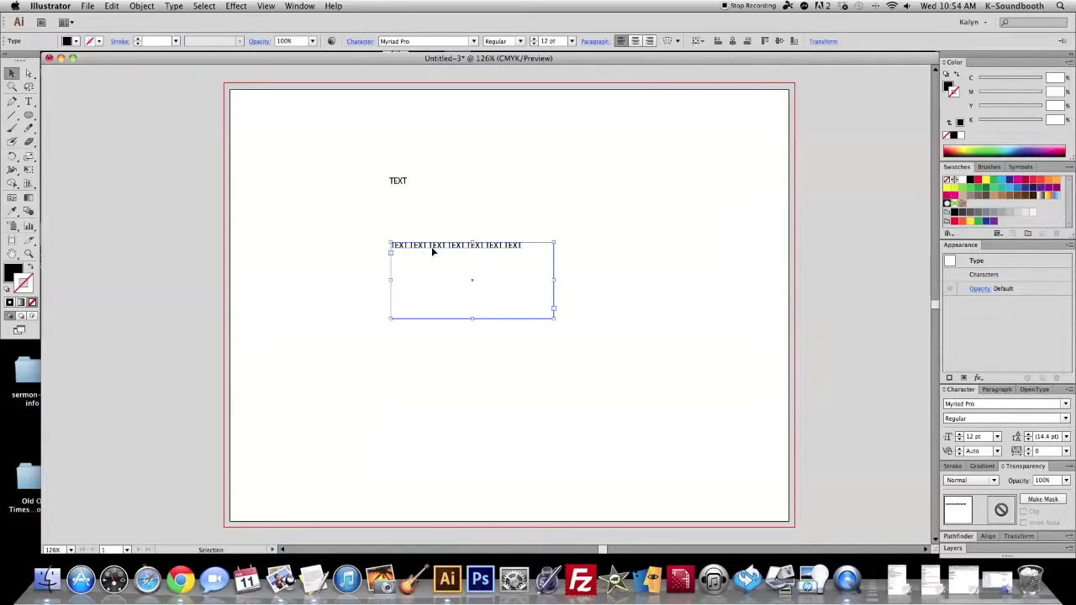
pyautogui.click(406, 183)
pyautogui.click(427, 273)
pyautogui.press('Delete')
pyautogui.click(401, 182)
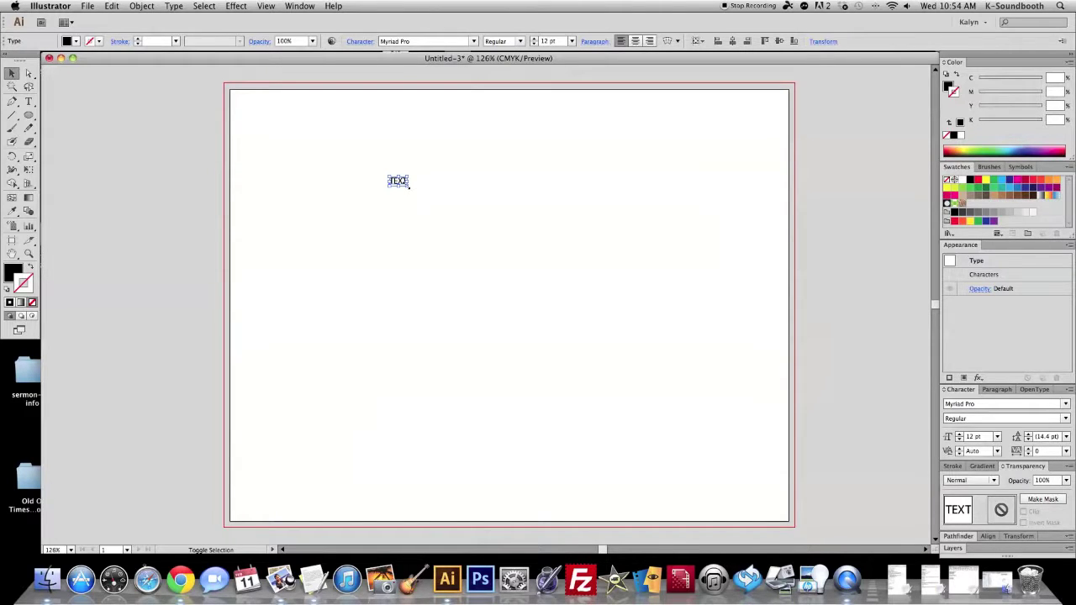
# Scale the word TEXT up to about 161 pt and correct stray typed letters.
pyautogui.moveTo(409, 186); pyautogui.dragTo(625, 337)
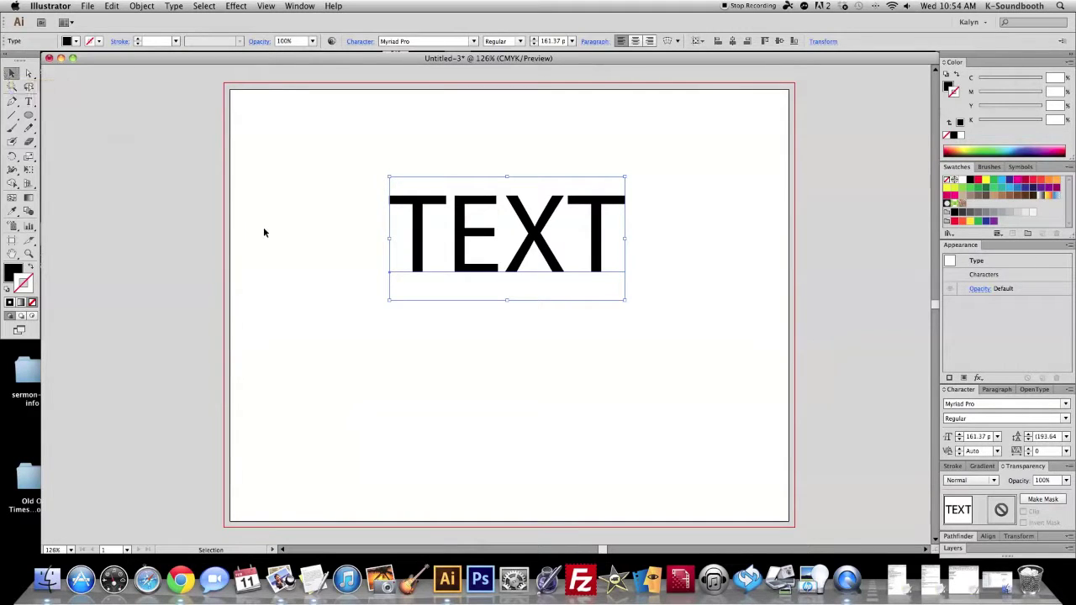
pyautogui.doubleClick(446, 266)
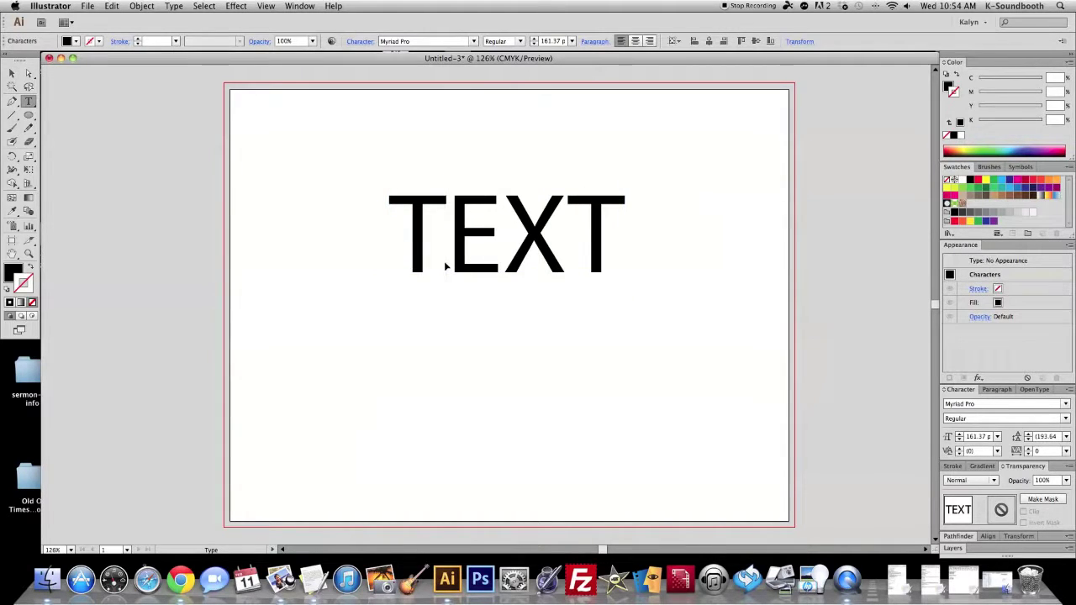
pyautogui.write('tt')
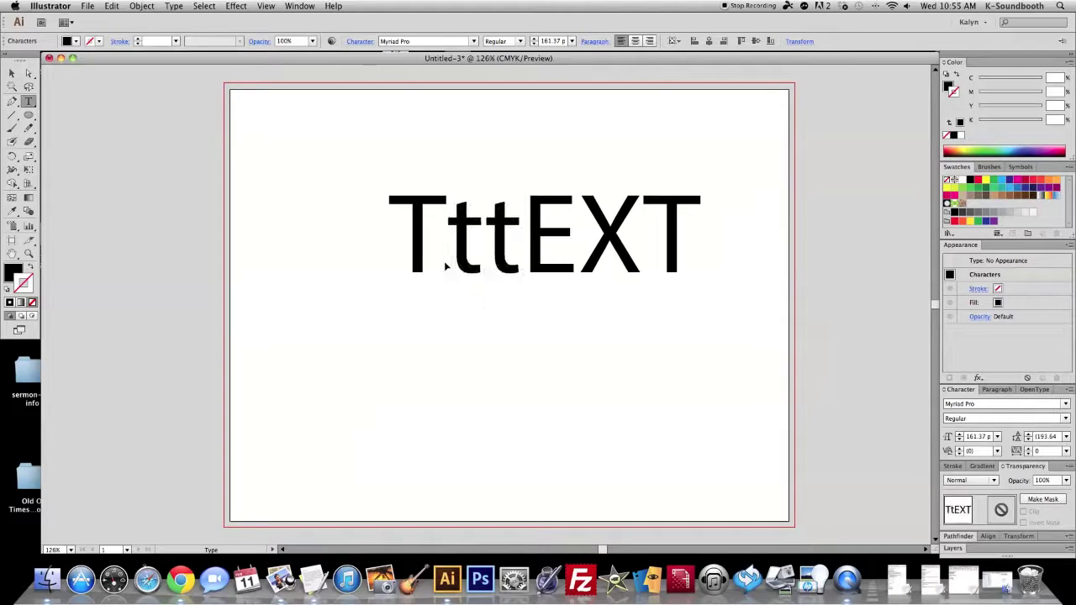
pyautogui.press('BackSpace')
pyautogui.press('BackSpace')
pyautogui.press('BackSpace')
pyautogui.write('T')
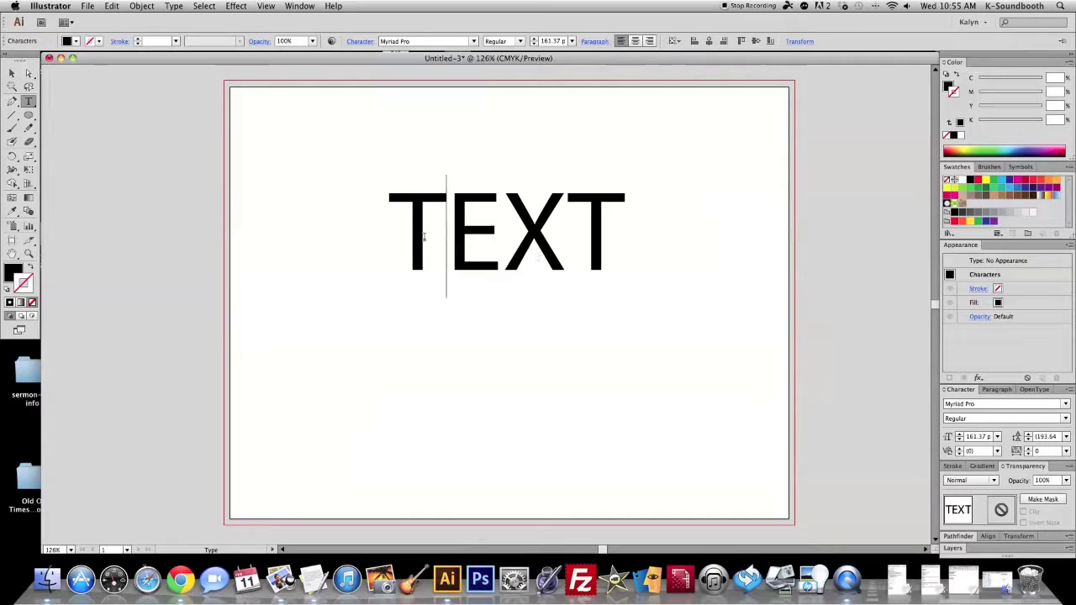
pyautogui.moveTo(404, 230); pyautogui.dragTo(608, 257)
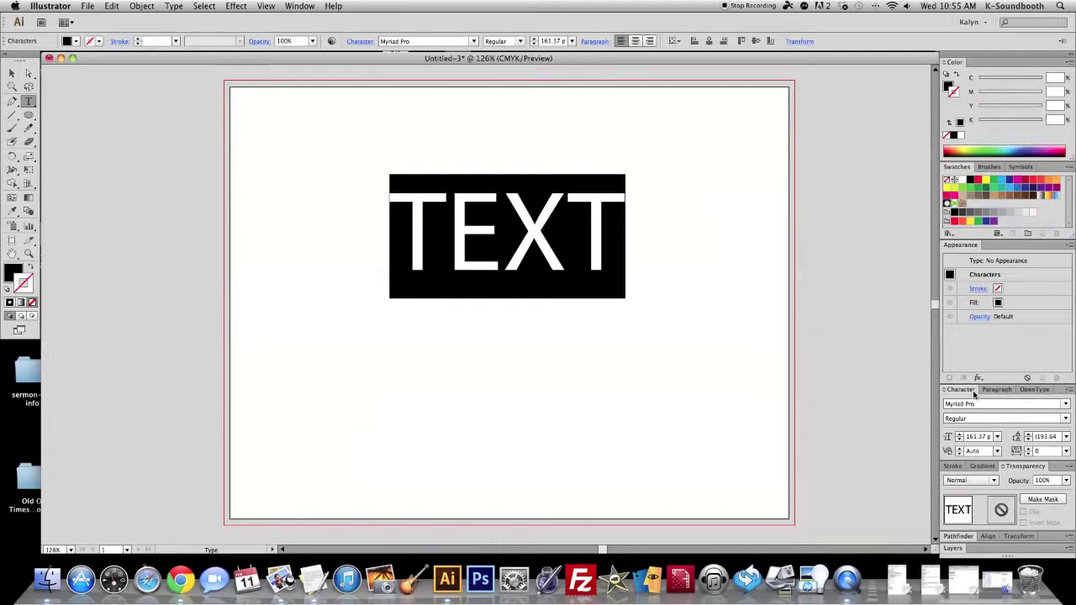
# Browse the View menu and Window > Type submenu, then close them unchanged.
pyautogui.scroll(1, 777, 235)
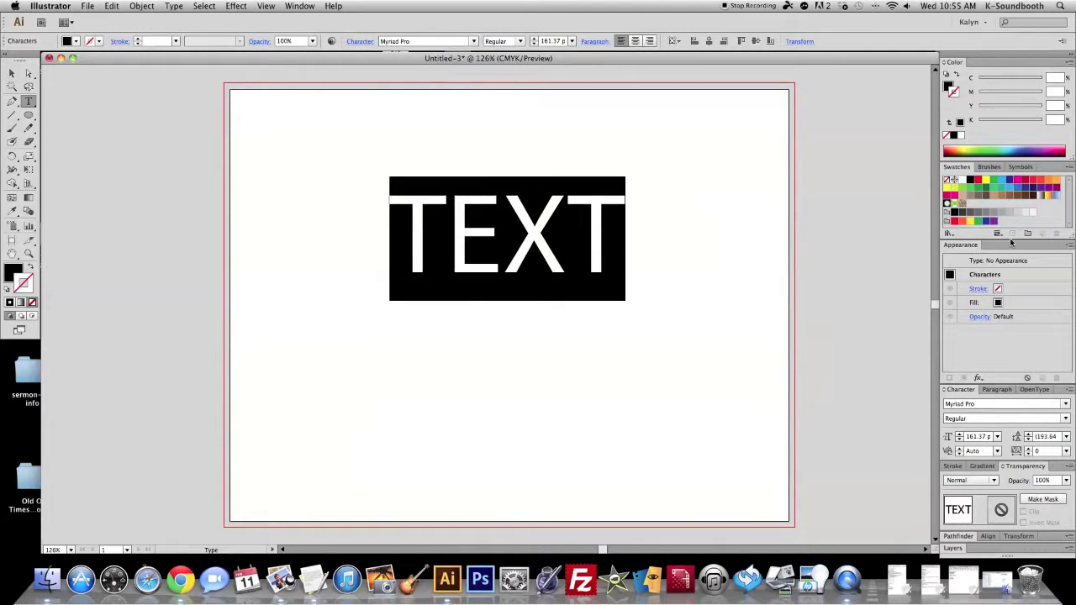
pyautogui.click(266, 7)
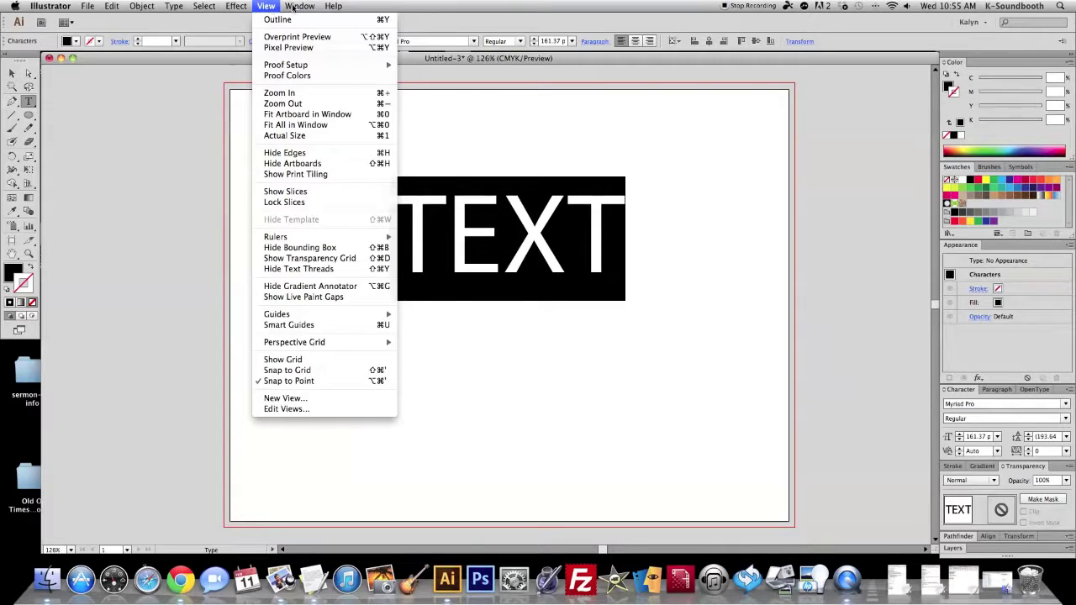
pyautogui.moveTo(300, 7)
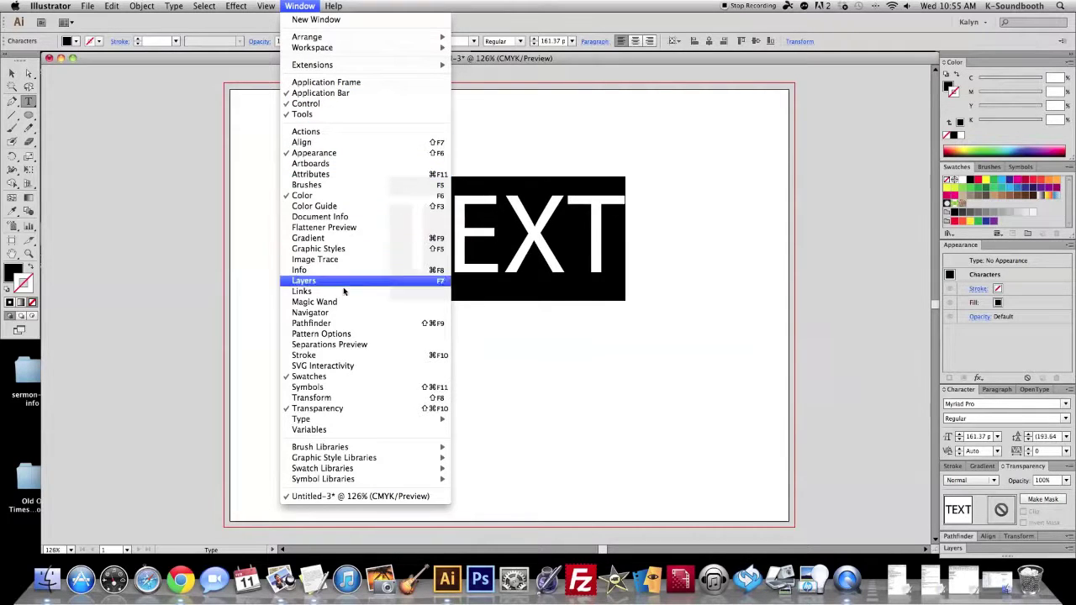
pyautogui.moveTo(361, 422)
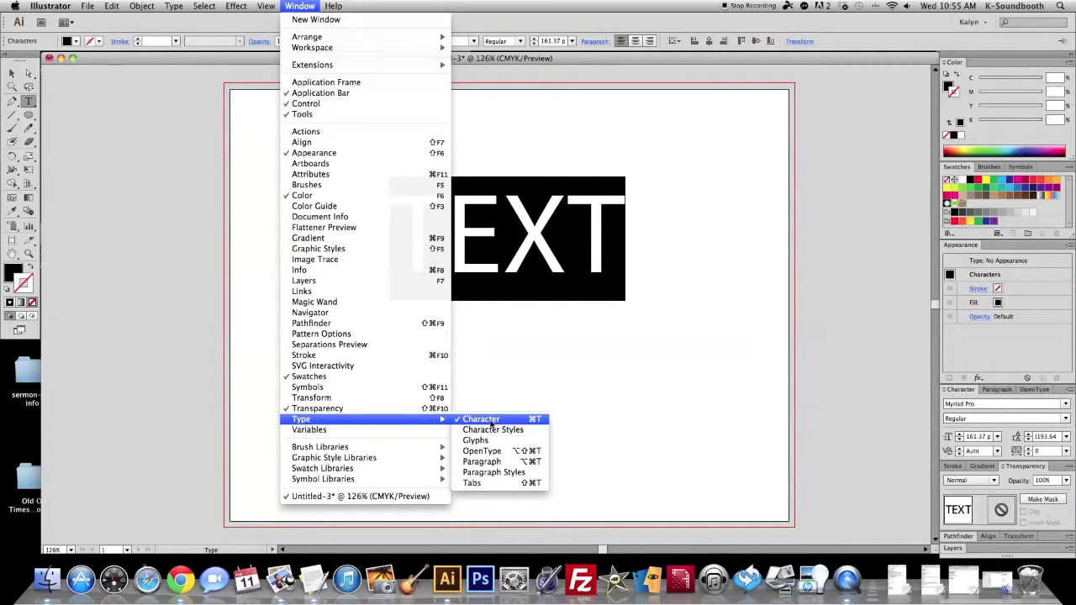
pyautogui.click(966, 392)
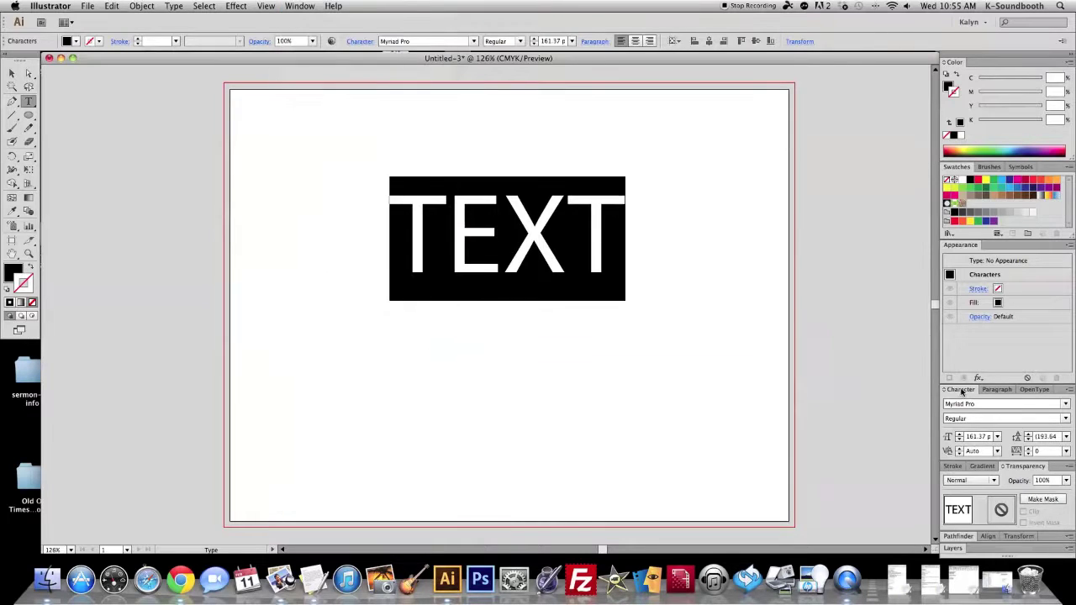
# Set the font size to 160 pt and nudge tracking up to 8, then down to 5.
pyautogui.click(959, 439)
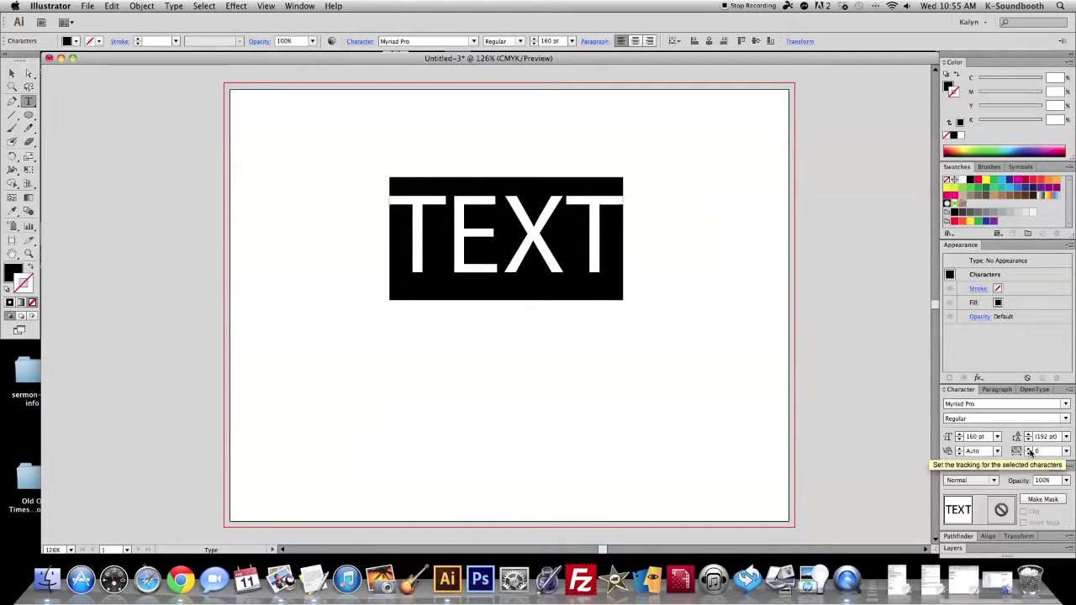
pyautogui.click(1029, 451)
pyautogui.click(1030, 451)
pyautogui.click(1029, 452)
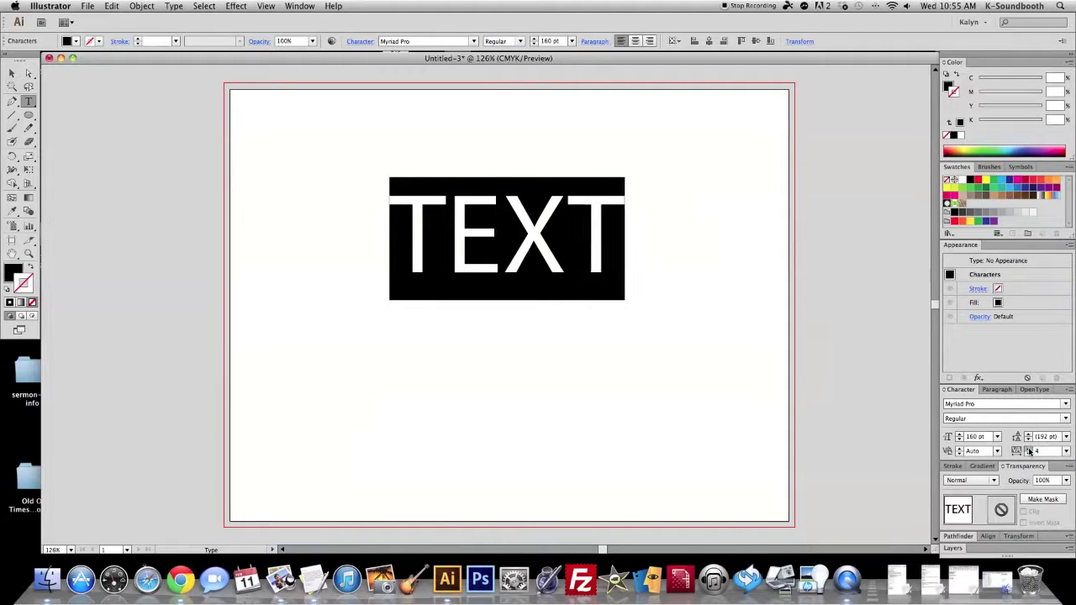
pyautogui.click(1029, 451)
pyautogui.click(1029, 452)
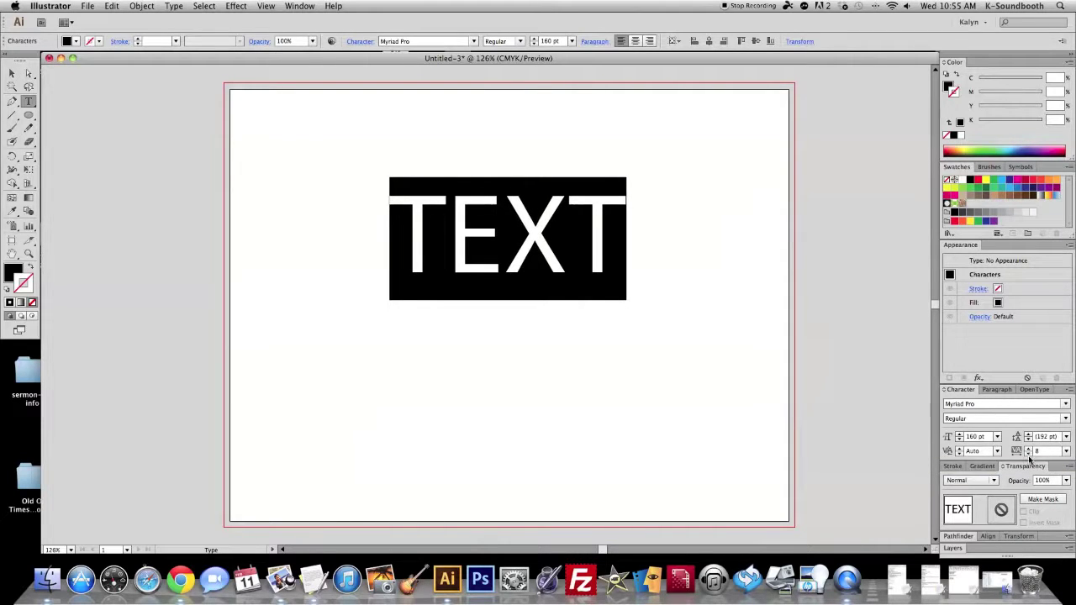
pyautogui.click(1029, 456)
# Try tracking presets 50 and 200, then return the tracking to 5.
pyautogui.click(1029, 456)
pyautogui.click(1029, 456)
pyautogui.click(1067, 451)
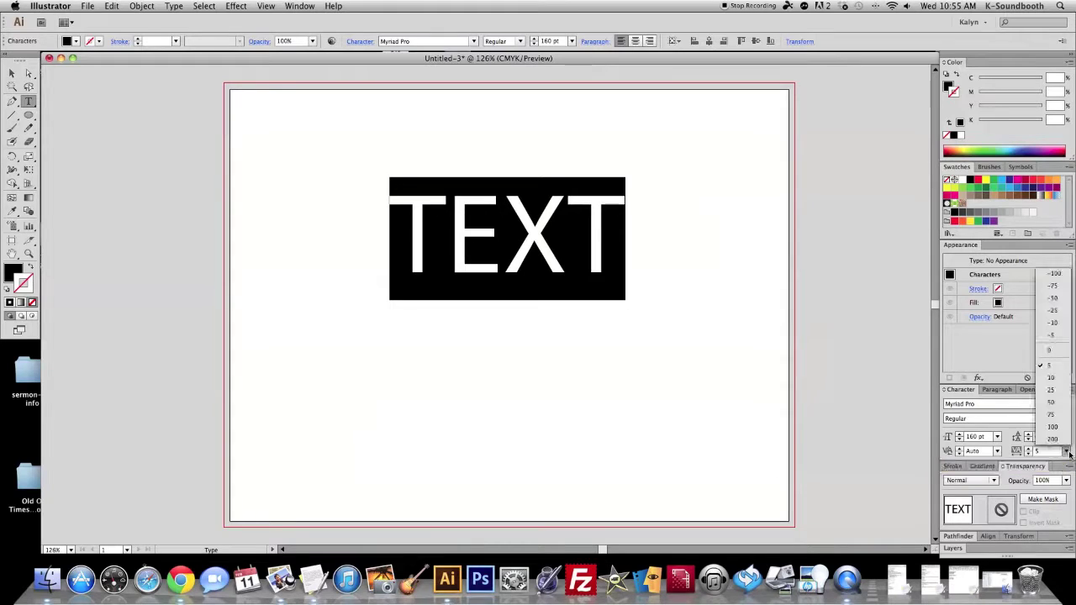
pyautogui.click(1058, 403)
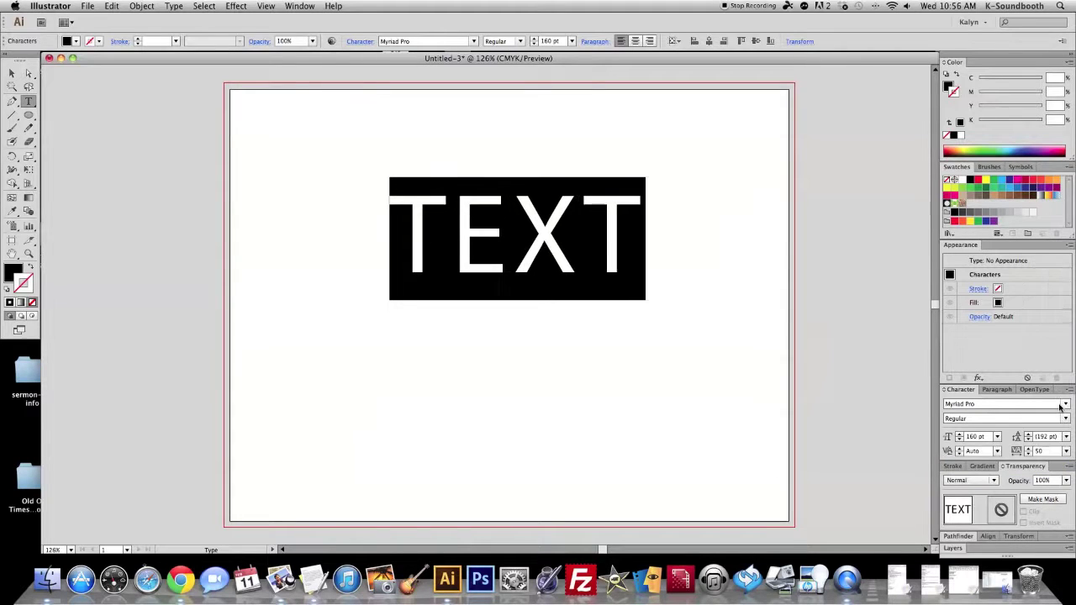
pyautogui.click(1066, 451)
pyautogui.click(1058, 454)
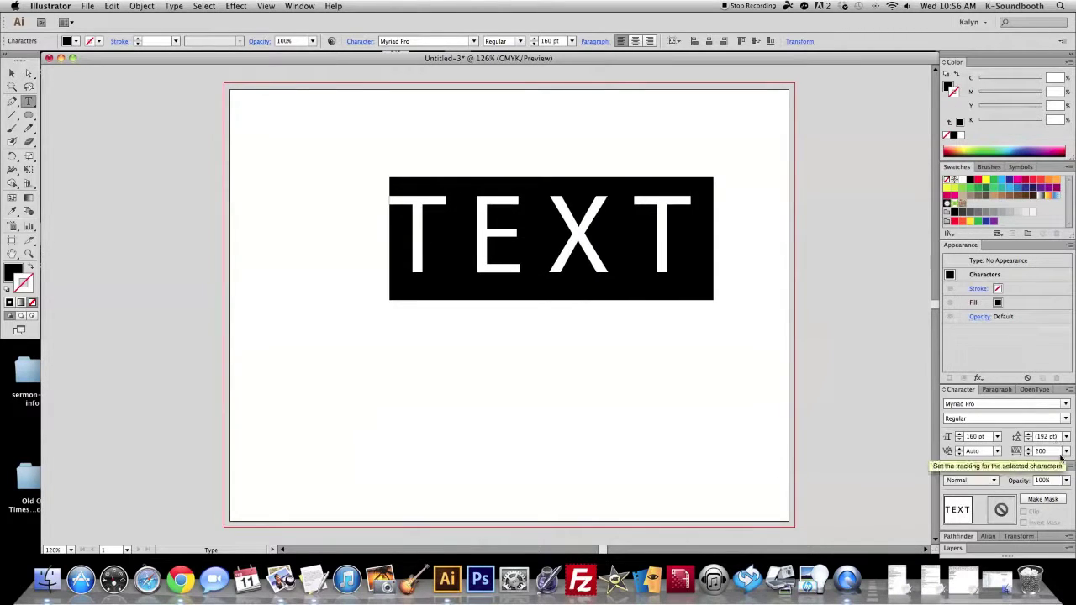
pyautogui.click(1065, 452)
pyautogui.click(1055, 370)
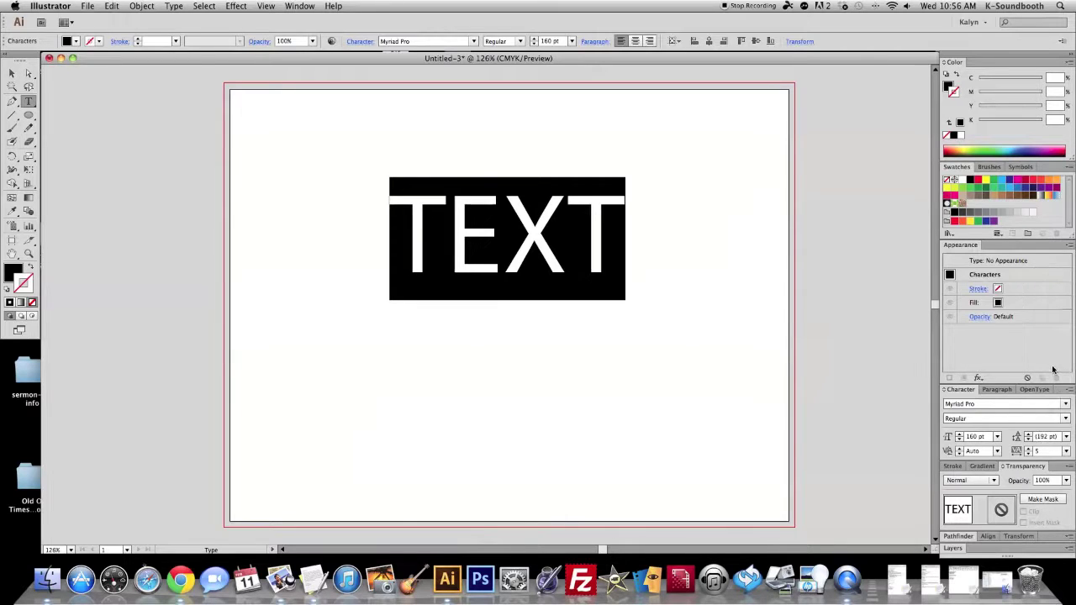
# Nudge the leading to 193 pt and back to 192 pt.
pyautogui.click(1029, 436)
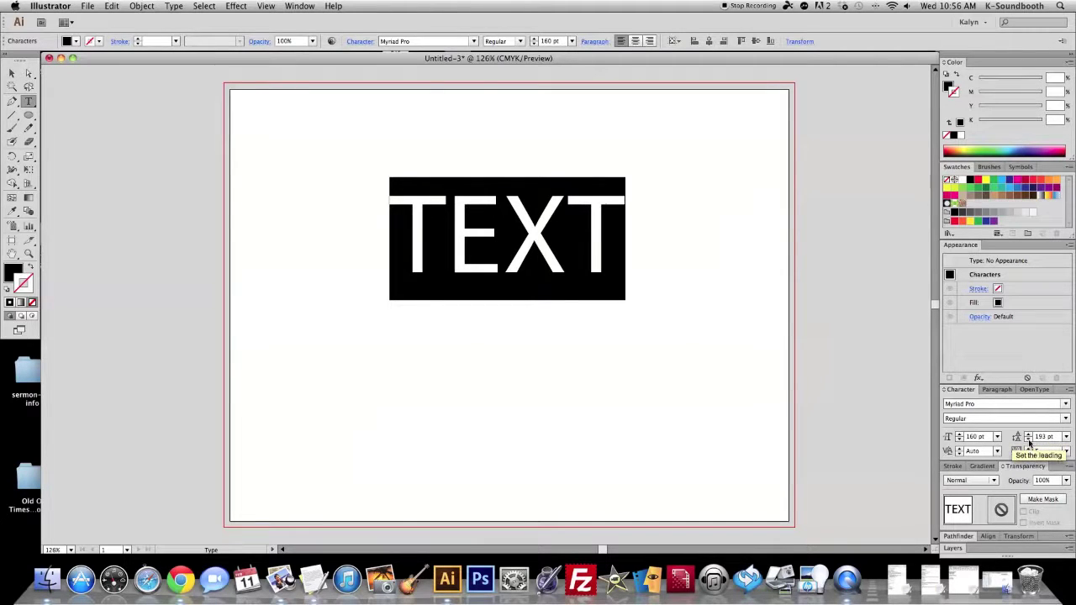
pyautogui.click(1029, 440)
pyautogui.moveTo(632, 257); pyautogui.dragTo(405, 249)
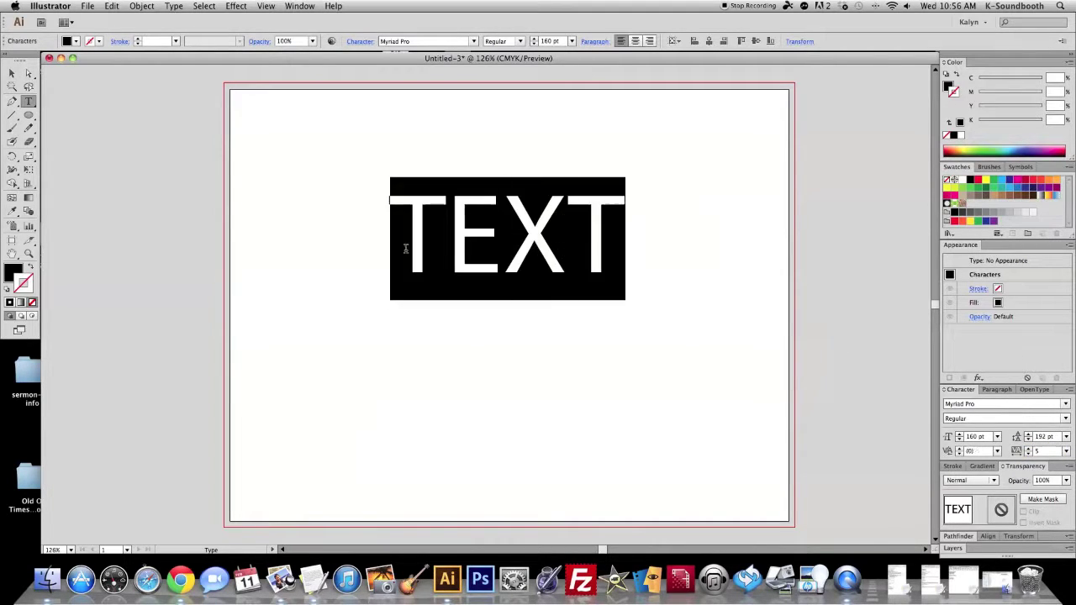
# Break the text into two lines, each reading TEXT.
pyautogui.press('Escape')
pyautogui.click(503, 272)
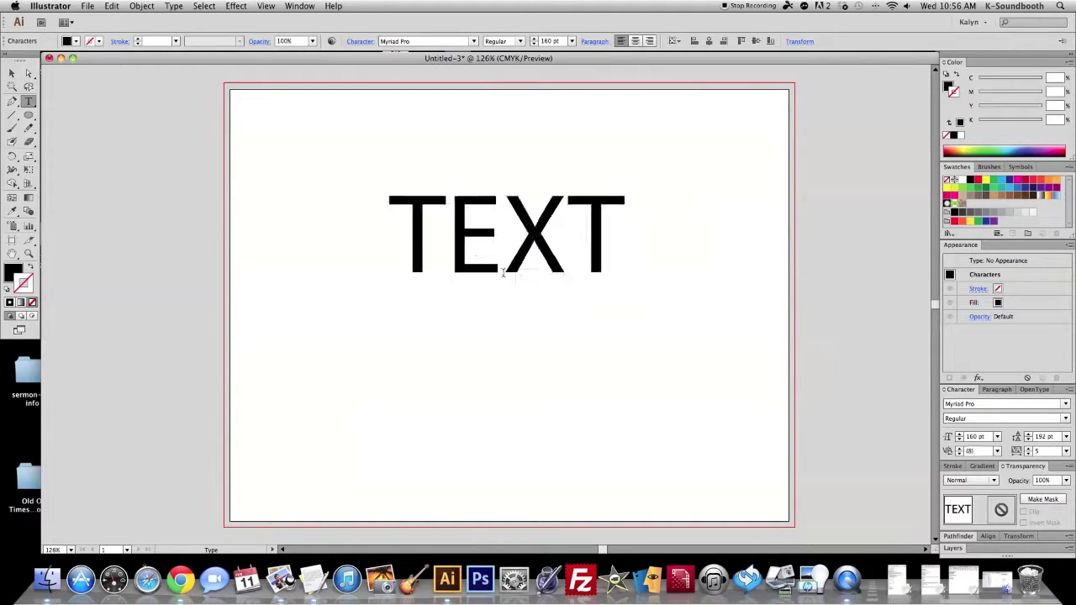
pyautogui.press('Return')
pyautogui.write('TEXT')
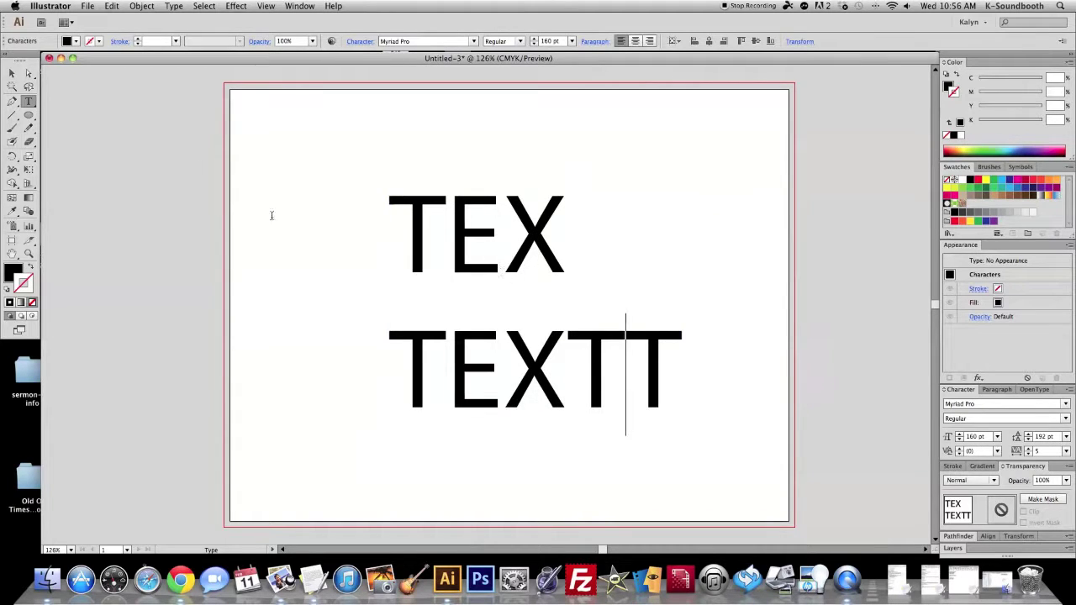
pyautogui.press('BackSpace')
pyautogui.click(579, 216)
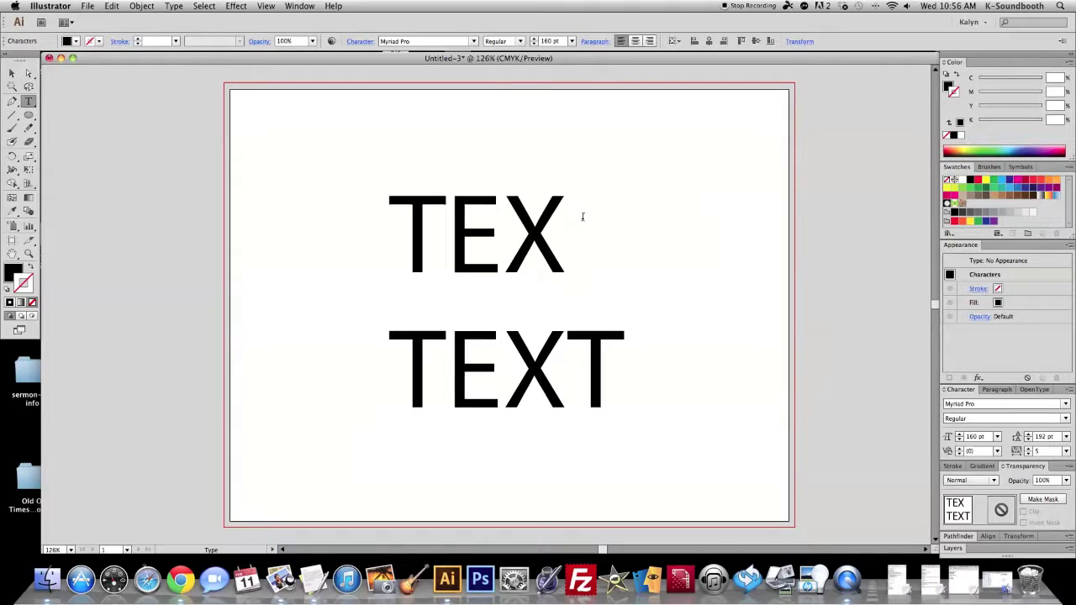
pyautogui.write('T')
pyautogui.press('Escape')
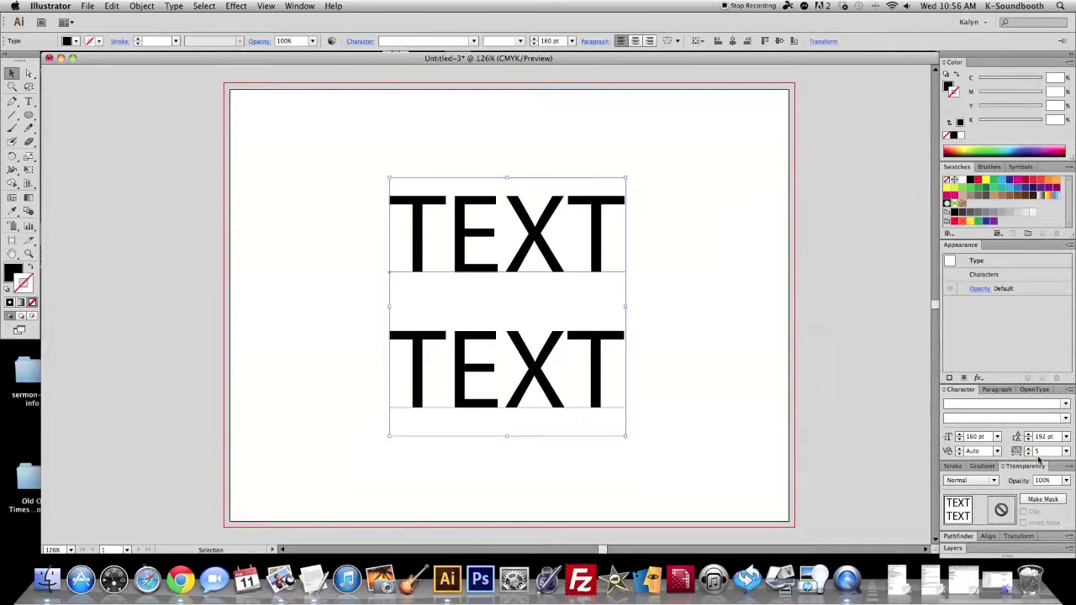
# Reduce the leading to 185 pt, then settle it at 187 pt.
pyautogui.click(1027, 440)
pyautogui.click(1028, 440)
pyautogui.click(1027, 440)
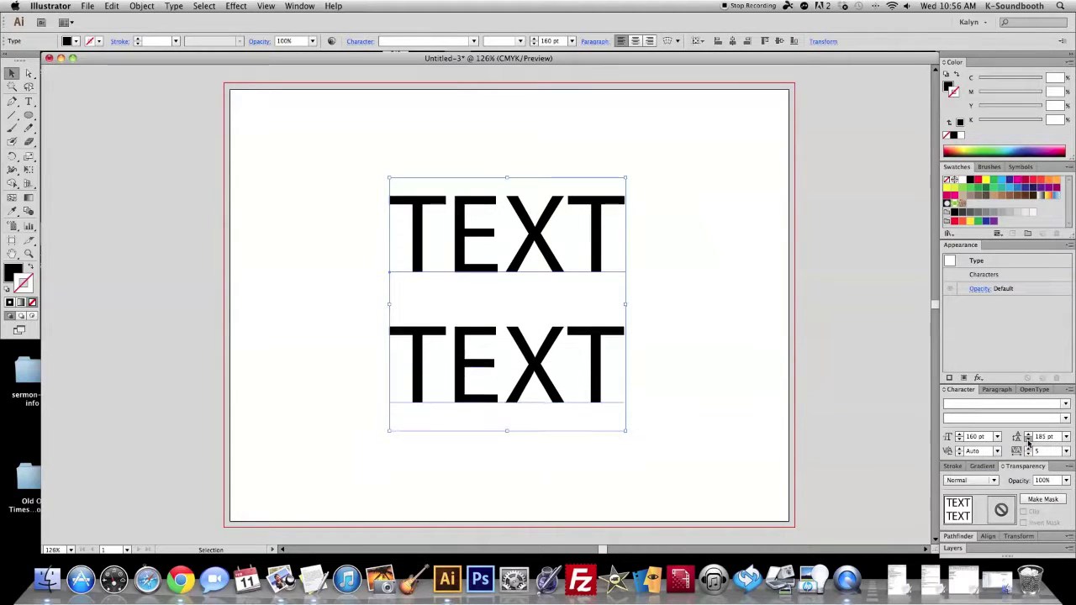
pyautogui.click(1027, 437)
pyautogui.click(1027, 437)
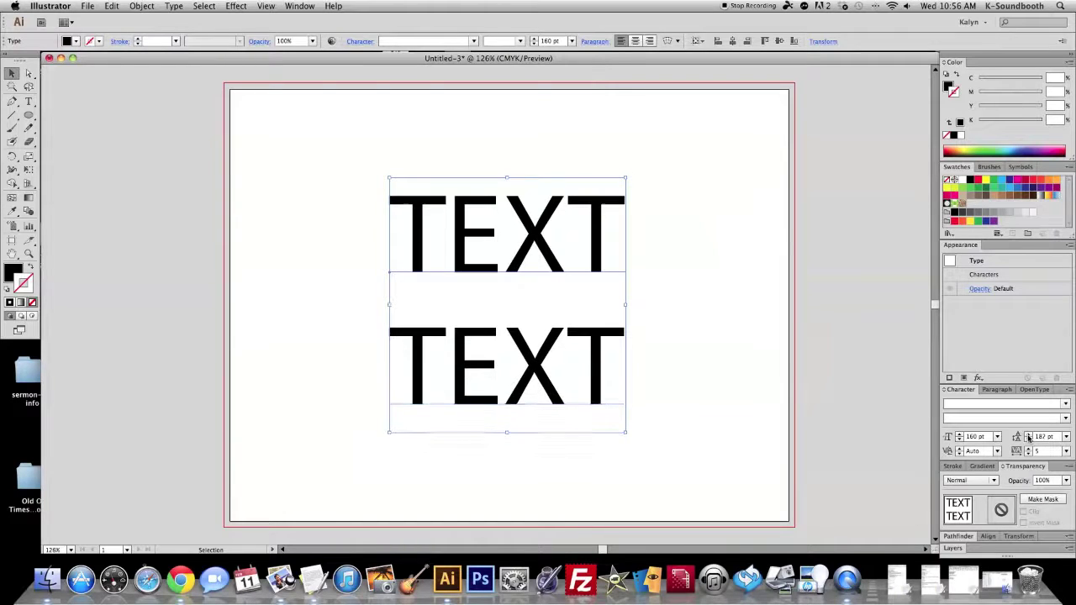
# Widen the kerning between T and E on the top line.
pyautogui.doubleClick(584, 385)
pyautogui.moveTo(622, 375); pyautogui.dragTo(505, 375)
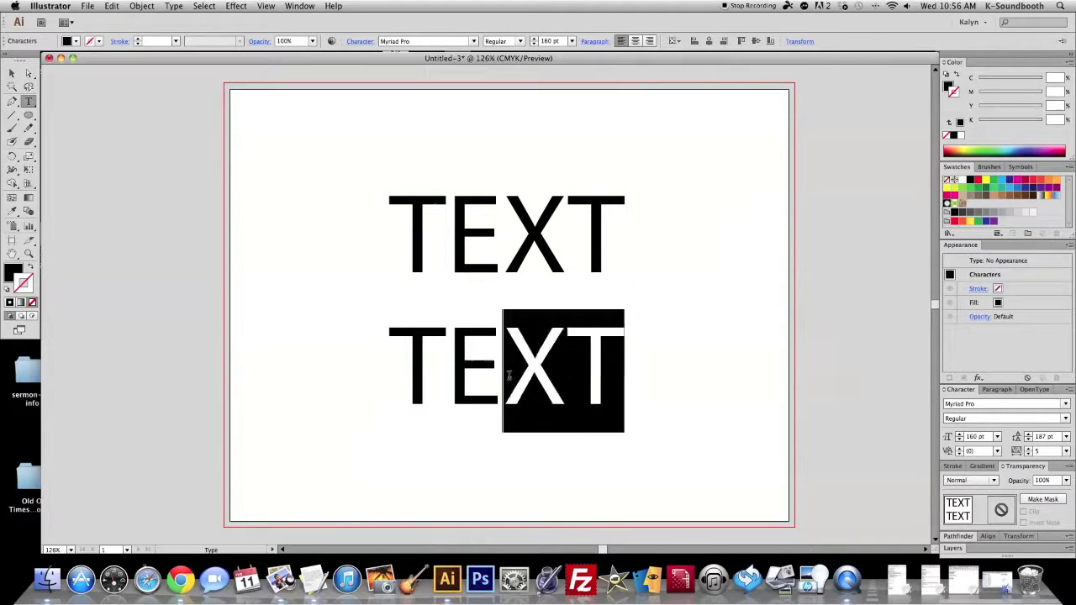
pyautogui.click(11, 74)
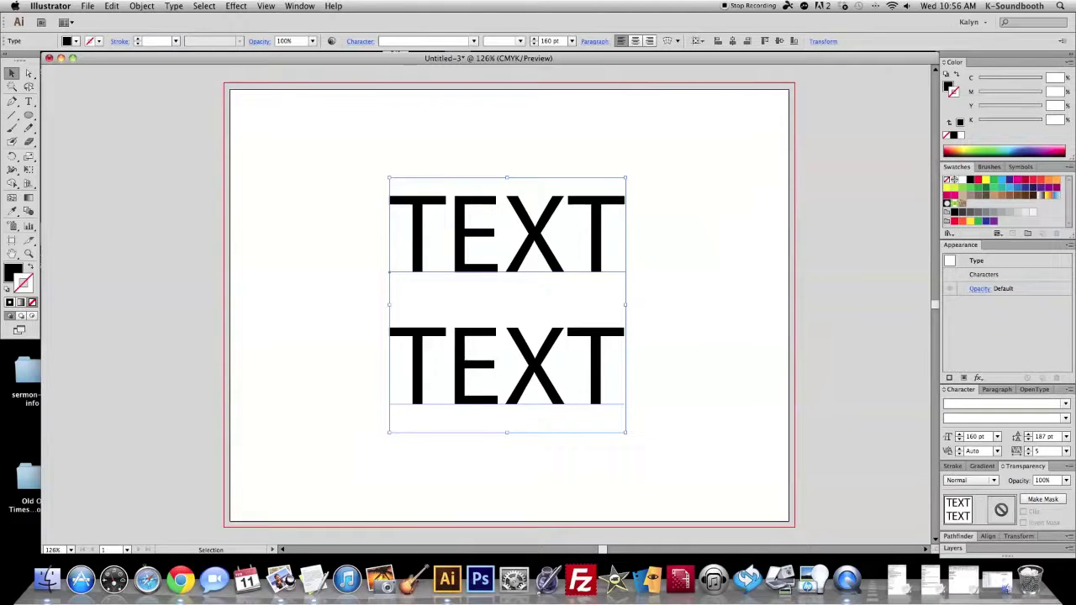
pyautogui.doubleClick(469, 272)
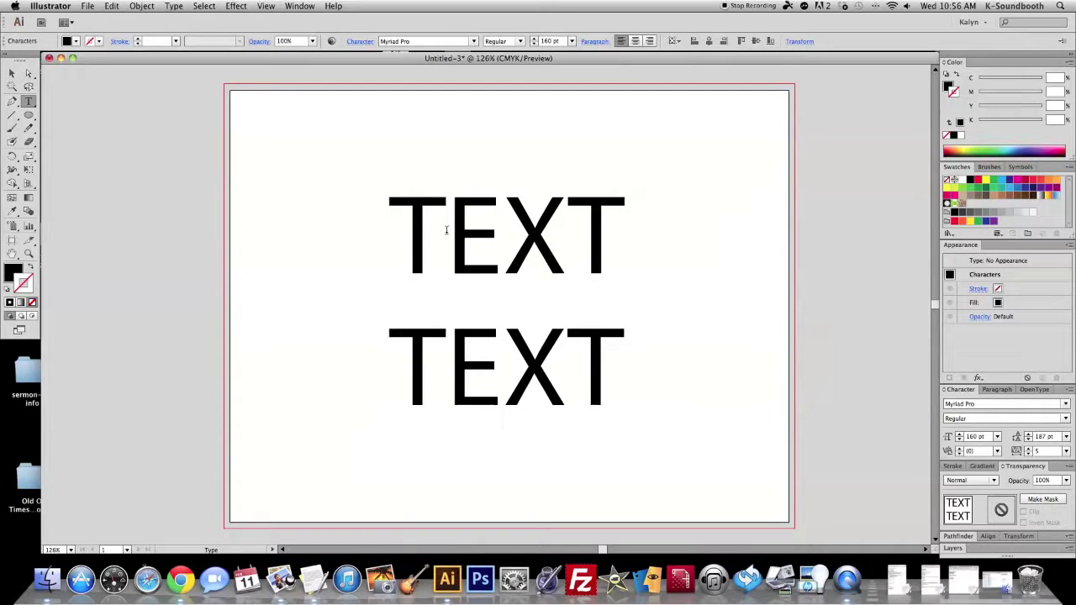
pyautogui.hotkey('alt', 'Right')
pyautogui.hotkey('alt', 'Right')
pyautogui.hotkey('alt', 'Right')
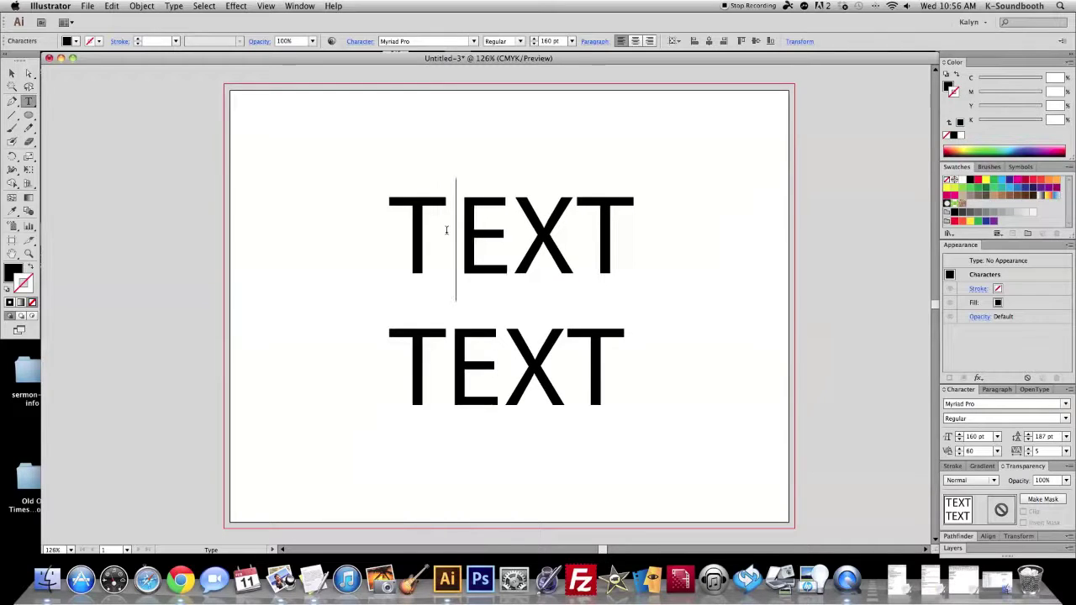
# Try T–E kerning values from 100 down to 20, then widen E–X and X–T to 20.
pyautogui.hotkey('alt', 'Right')
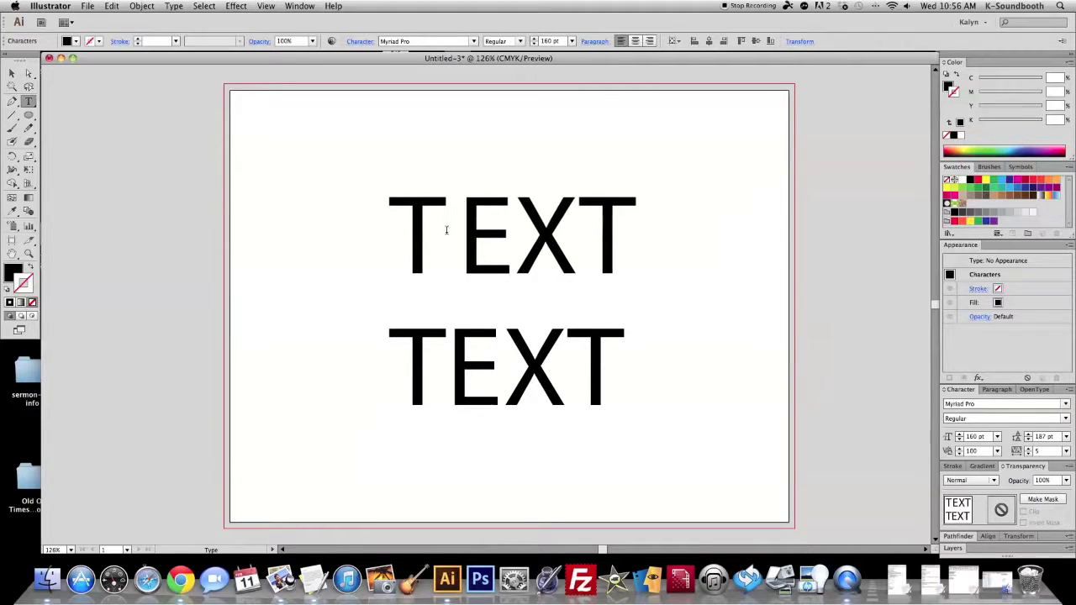
pyautogui.hotkey('alt', 'Left')
pyautogui.hotkey('alt', 'Left')
pyautogui.hotkey('alt', 'Left')
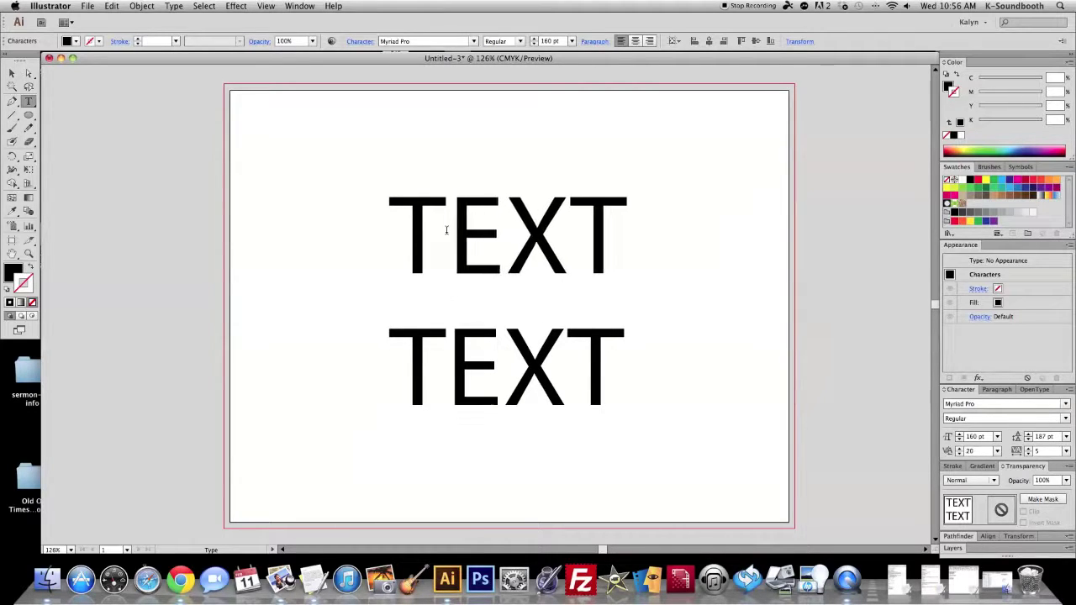
pyautogui.hotkey('alt', 'Left')
pyautogui.hotkey('alt', 'Right')
pyautogui.hotkey('alt', 'Right')
pyautogui.hotkey('alt', 'Right')
pyautogui.hotkey('alt', 'Right')
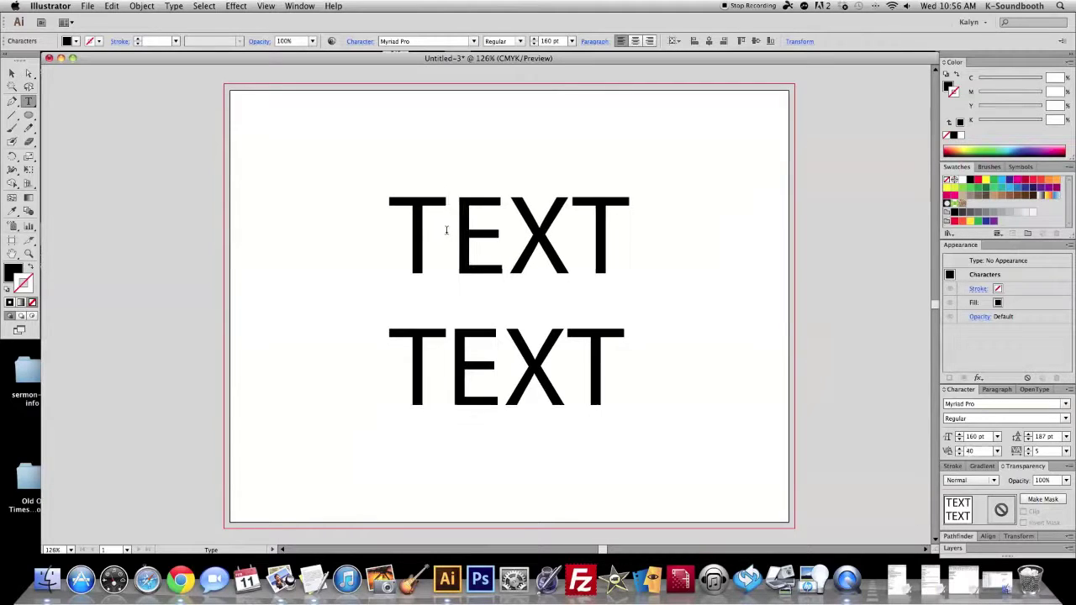
pyautogui.hotkey('alt', 'Left')
pyautogui.hotkey('alt', 'Left')
pyautogui.hotkey('alt', 'Left')
pyautogui.hotkey('alt', 'Left')
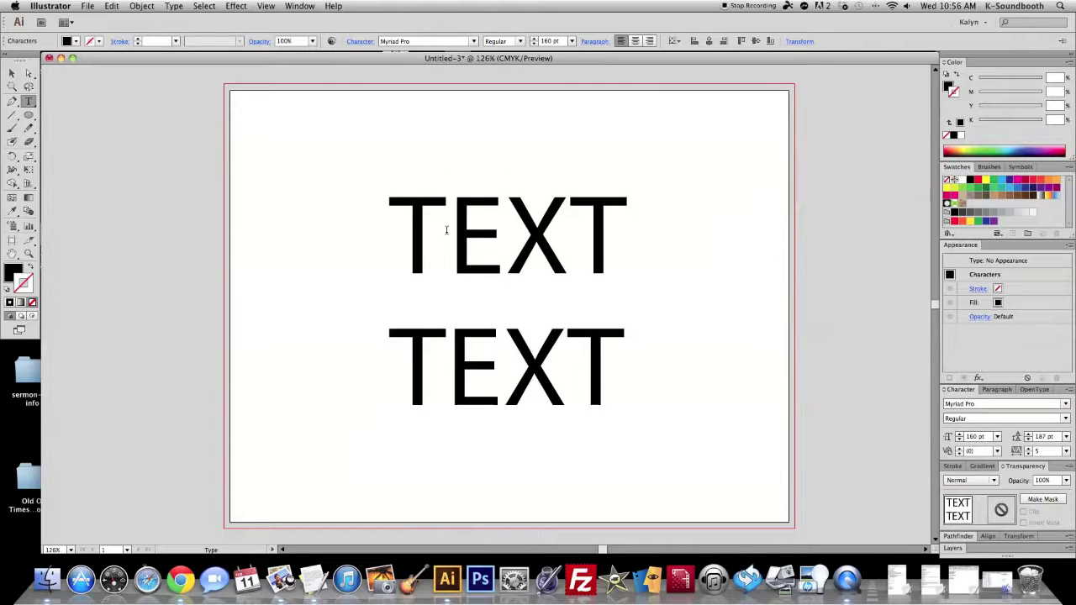
pyautogui.hotkey('alt', 'Right')
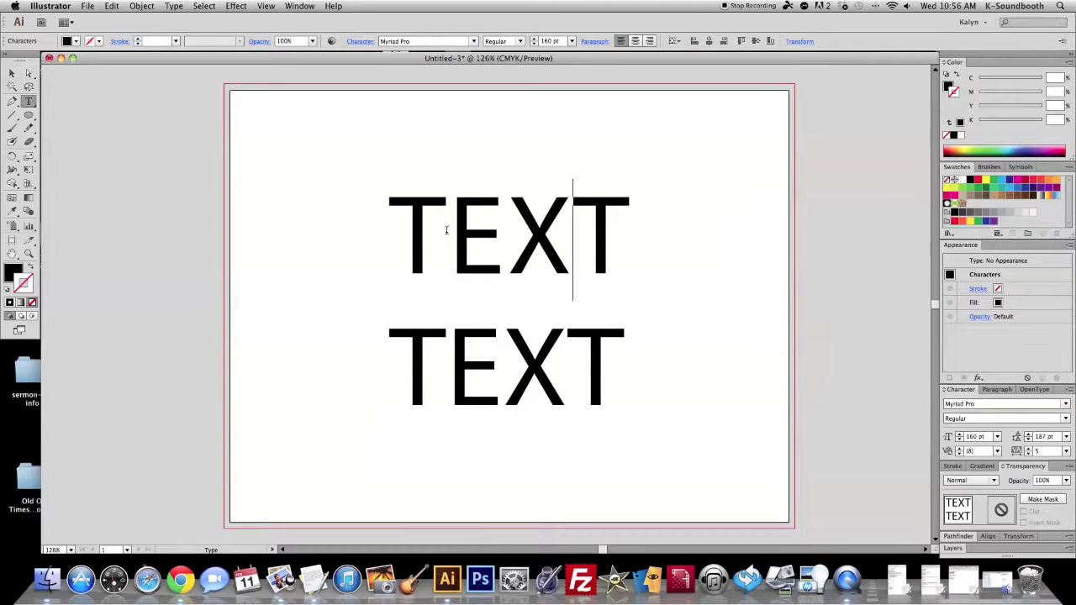
pyautogui.hotkey('alt', 'Right')
pyautogui.hotkey('alt', 'Right')
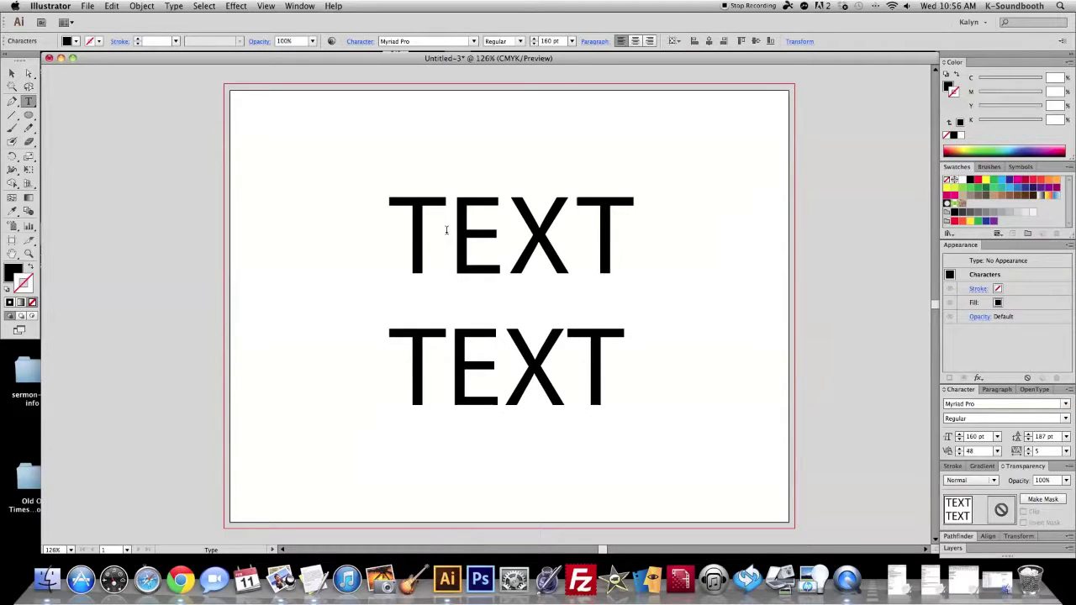
pyautogui.click(446, 229)
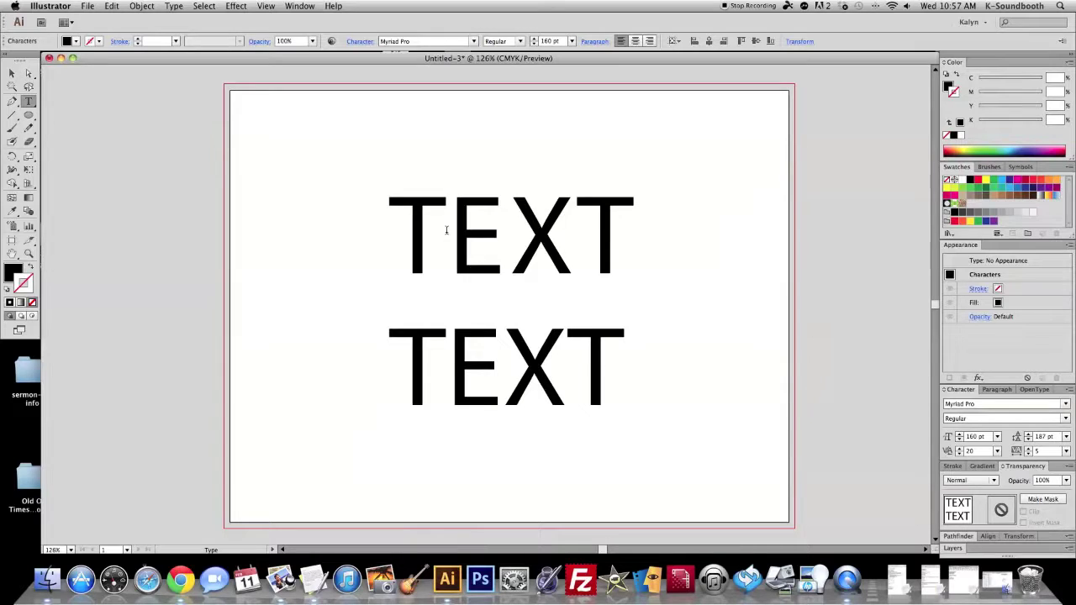
# Adjust tracking of both TEXT lines, going up to 185 and settling at 25.
pyautogui.press('super+a')
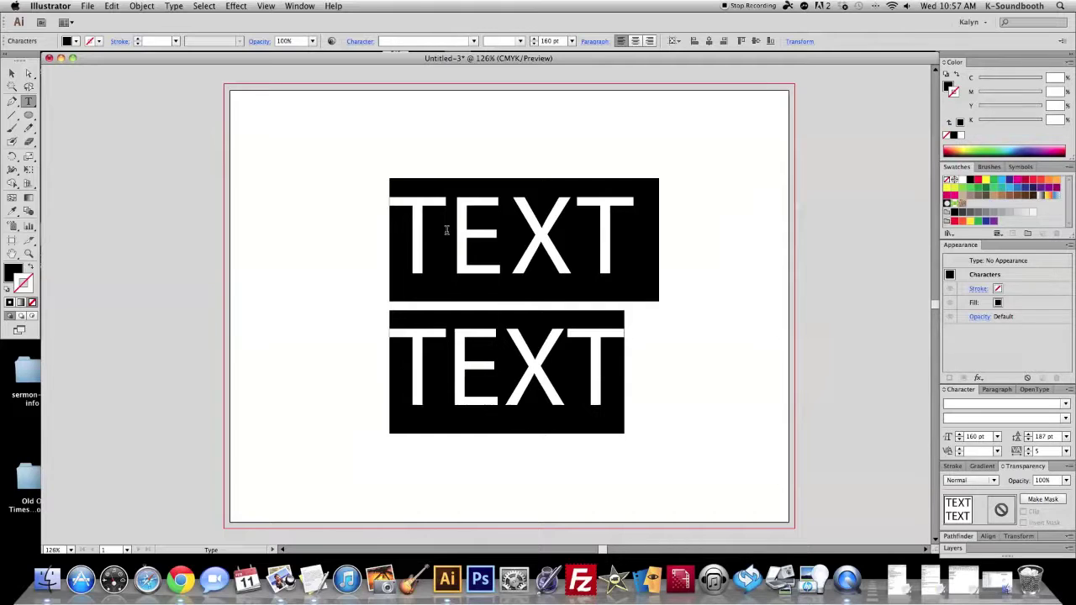
pyautogui.hotkey('alt', 'Right')
pyautogui.hotkey('alt', 'Right')
pyautogui.hotkey('alt', 'Right')
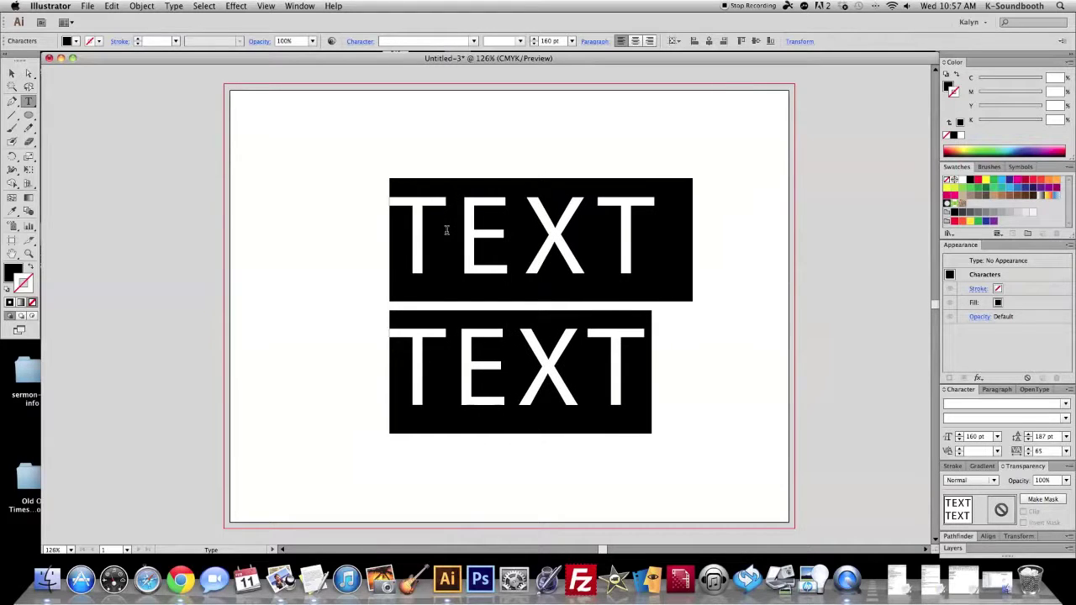
pyautogui.hotkey('alt', 'Left')
pyautogui.hotkey('alt', 'Left')
pyautogui.hotkey('alt', 'Left')
pyautogui.hotkey('alt', 'Left')
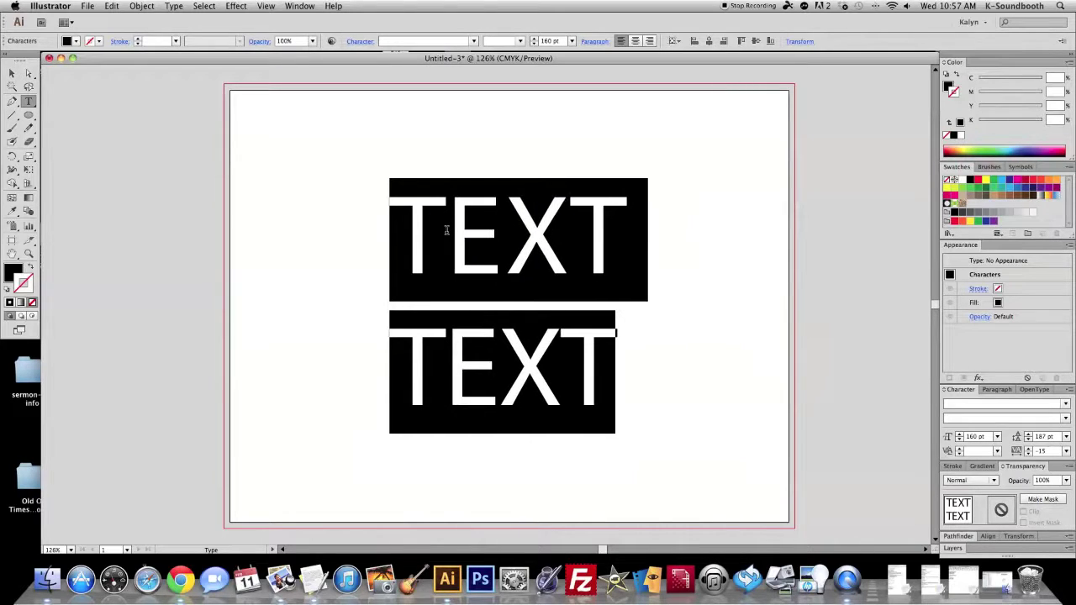
pyautogui.hotkey('alt', 'Right')
pyautogui.hotkey('alt', 'Right')
pyautogui.hotkey('alt', 'Right')
pyautogui.hotkey('alt', 'Right')
pyautogui.hotkey('alt', 'Right')
pyautogui.hotkey('alt', 'Right')
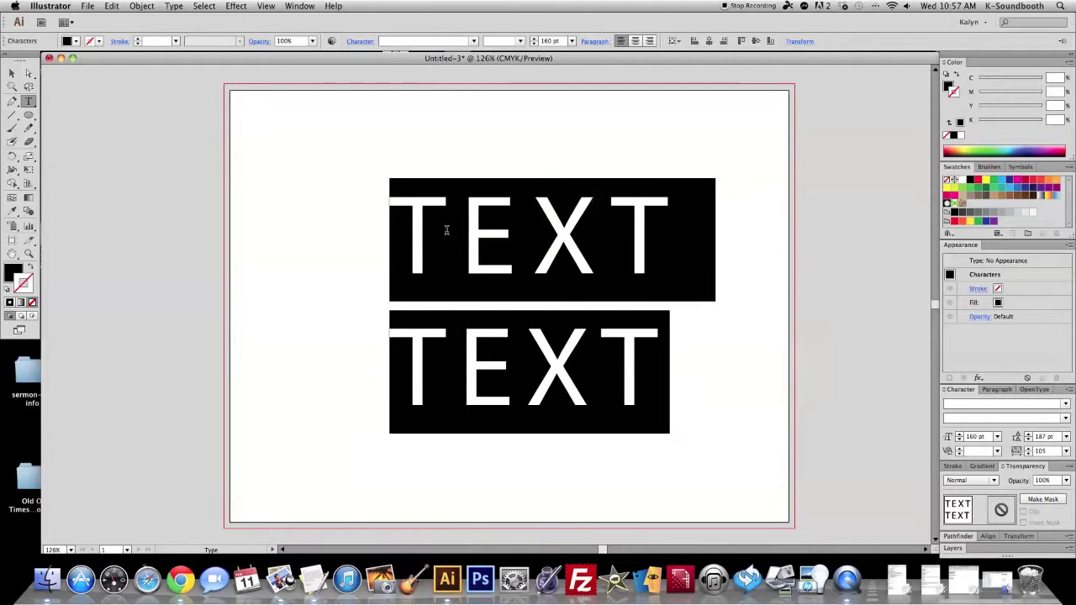
pyautogui.hotkey('alt', 'Right')
pyautogui.hotkey('alt', 'Right')
pyautogui.hotkey('alt', 'Right')
pyautogui.hotkey('alt', 'Right')
pyautogui.hotkey('alt', 'Right')
pyautogui.hotkey('alt', 'Left')
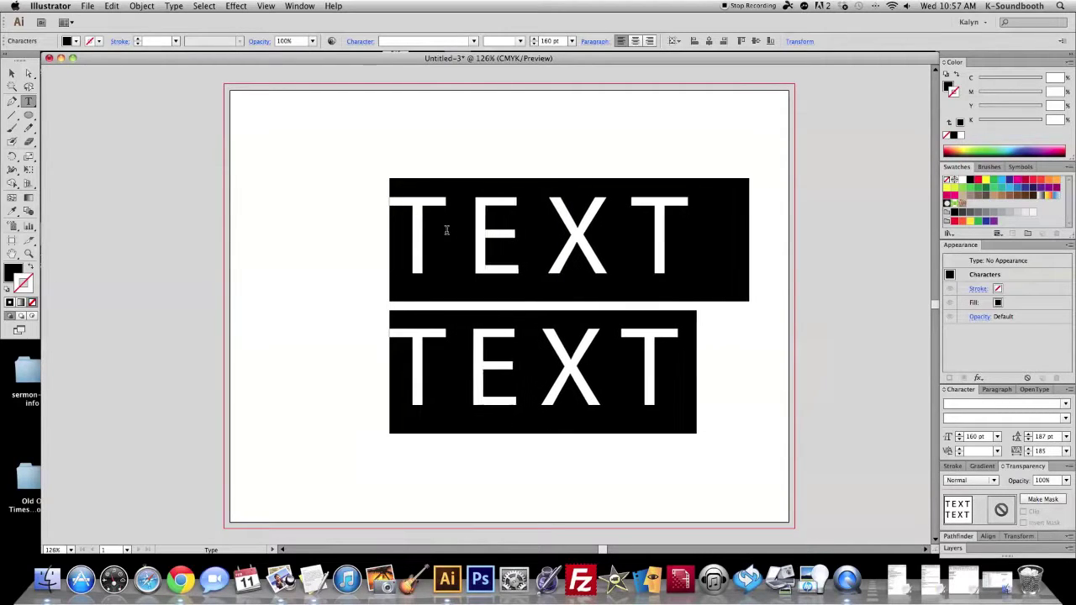
pyautogui.hotkey('alt', 'Left')
pyautogui.hotkey('alt', 'Left')
pyautogui.hotkey('alt', 'Left')
pyautogui.hotkey('alt', 'Left')
pyautogui.hotkey('alt', 'Left')
pyautogui.hotkey('alt', 'Left')
pyautogui.hotkey('alt', 'Left')
pyautogui.hotkey('alt', 'Left')
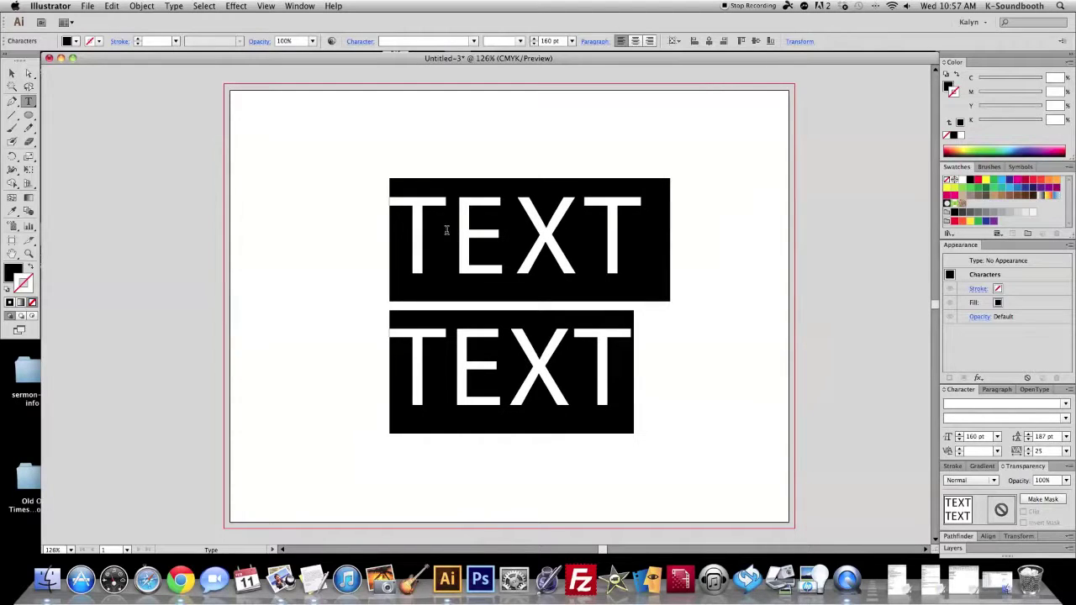
# Tighten the leading between the two lines to 179 pt.
pyautogui.hotkey('alt', 'Up')
pyautogui.hotkey('alt', 'Up')
pyautogui.hotkey('alt', 'Up')
pyautogui.hotkey('alt', 'Up')
pyautogui.hotkey('alt', 'Up')
pyautogui.hotkey('alt', 'Up')
pyautogui.hotkey('alt', 'Up')
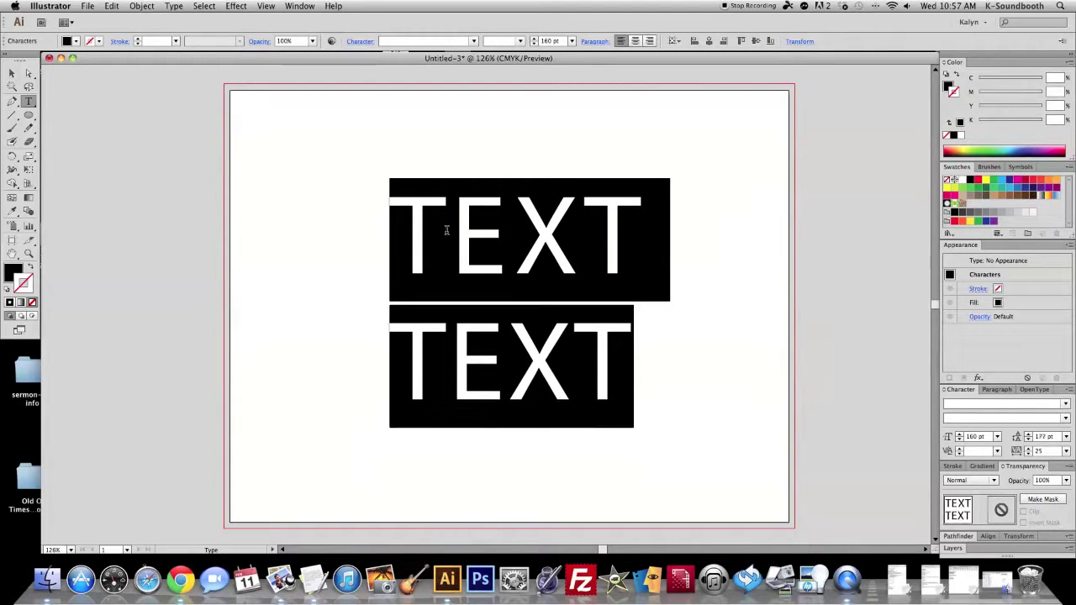
pyautogui.hotkey('alt', 'Down')
pyautogui.hotkey('alt', 'Down')
pyautogui.hotkey('alt', 'Down')
pyautogui.hotkey('alt', 'Down')
pyautogui.hotkey('alt', 'Down')
pyautogui.hotkey('alt', 'Down')
pyautogui.hotkey('alt', 'Down')
pyautogui.hotkey('alt', 'Down')
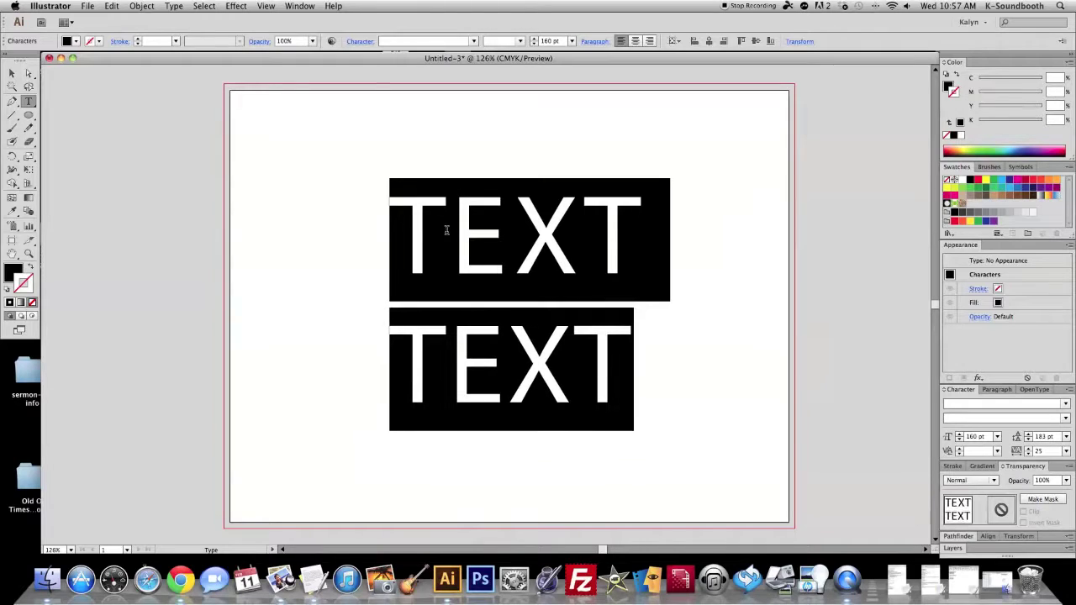
pyautogui.hotkey('alt', 'Up')
pyautogui.hotkey('alt', 'Up')
pyautogui.hotkey('alt', 'Up')
pyautogui.hotkey('alt', 'Up')
pyautogui.hotkey('alt', 'Up')
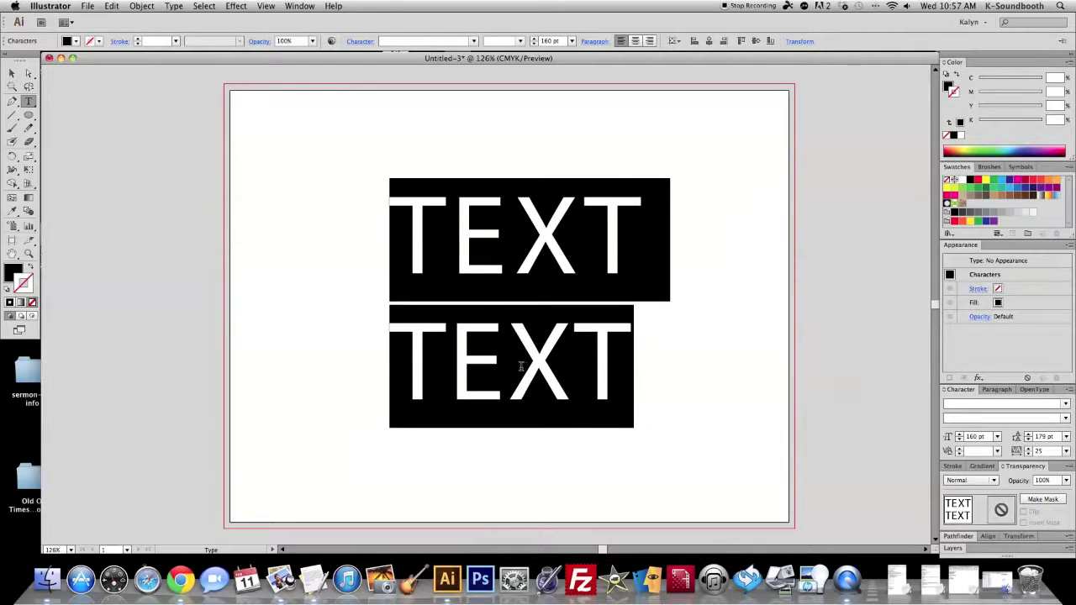
pyautogui.click(548, 367)
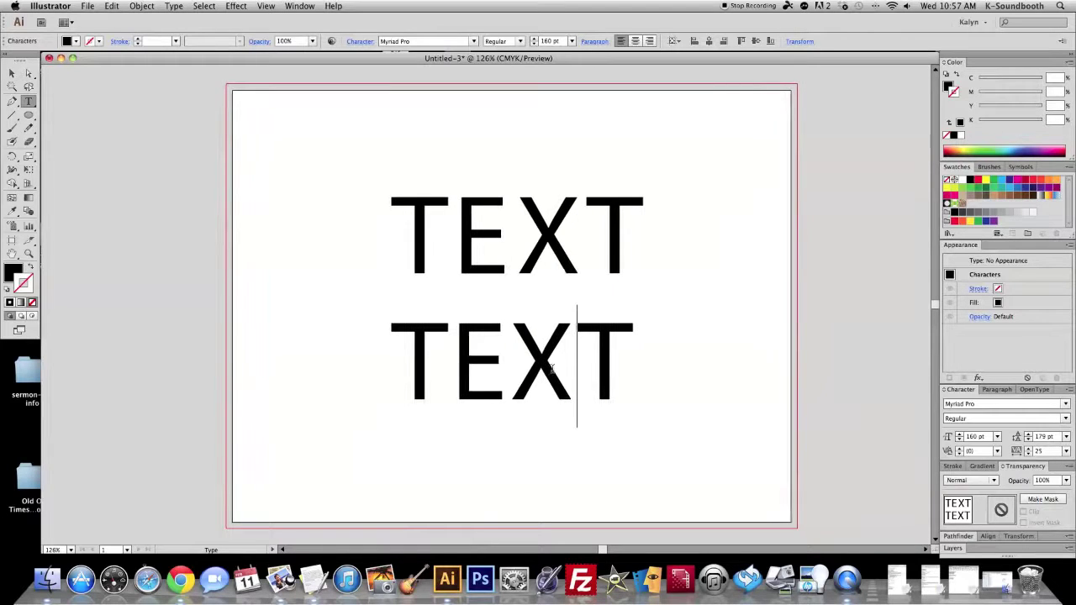
# Move the two-line TEXT block slightly upward.
pyautogui.press('Escape')
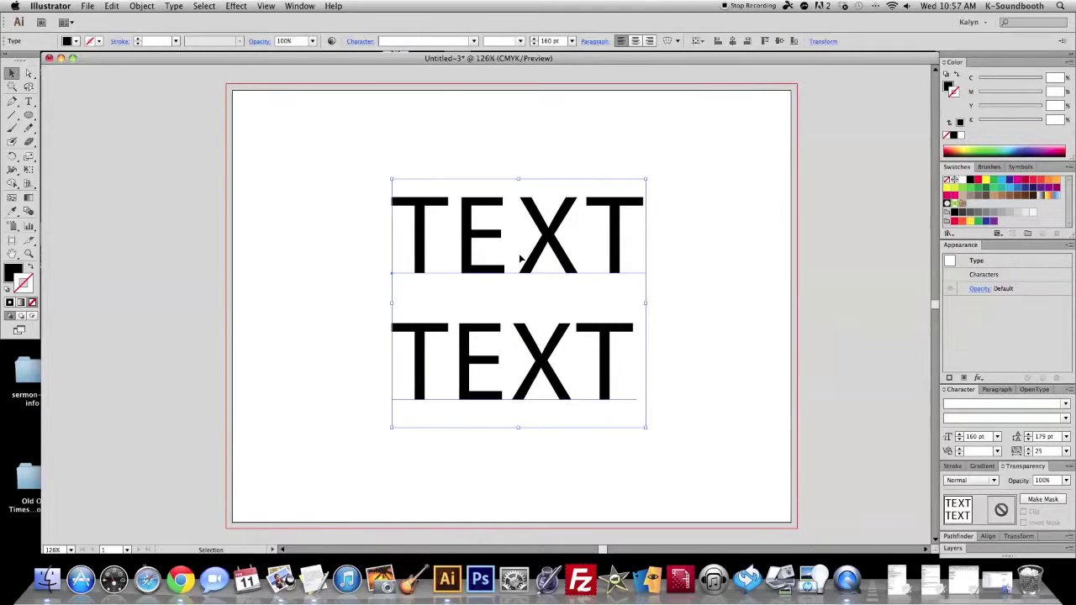
pyautogui.moveTo(521, 259); pyautogui.dragTo(531, 253)
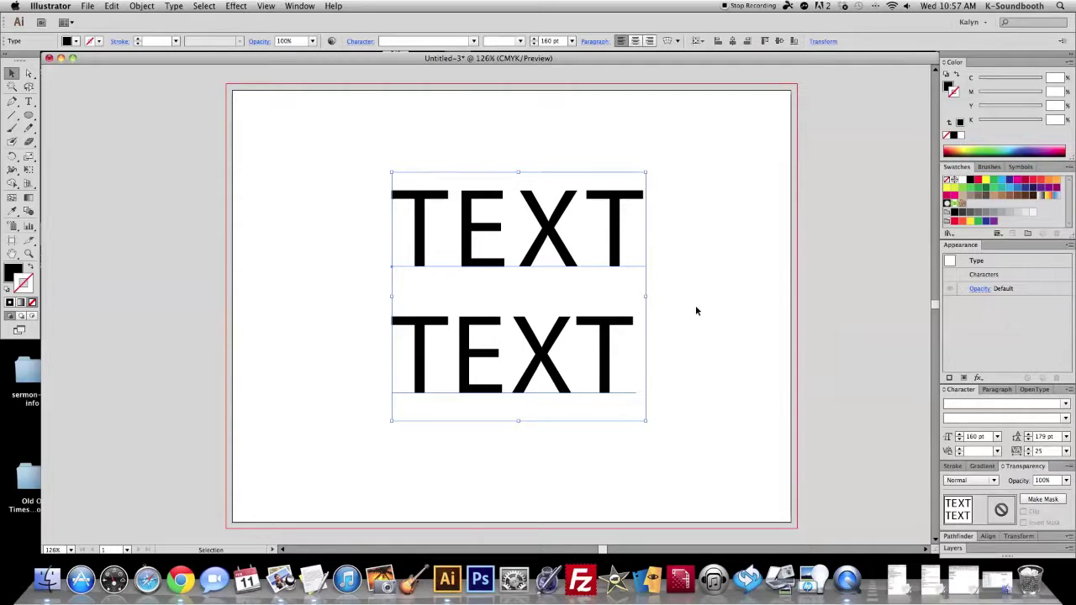
pyautogui.click(677, 298)
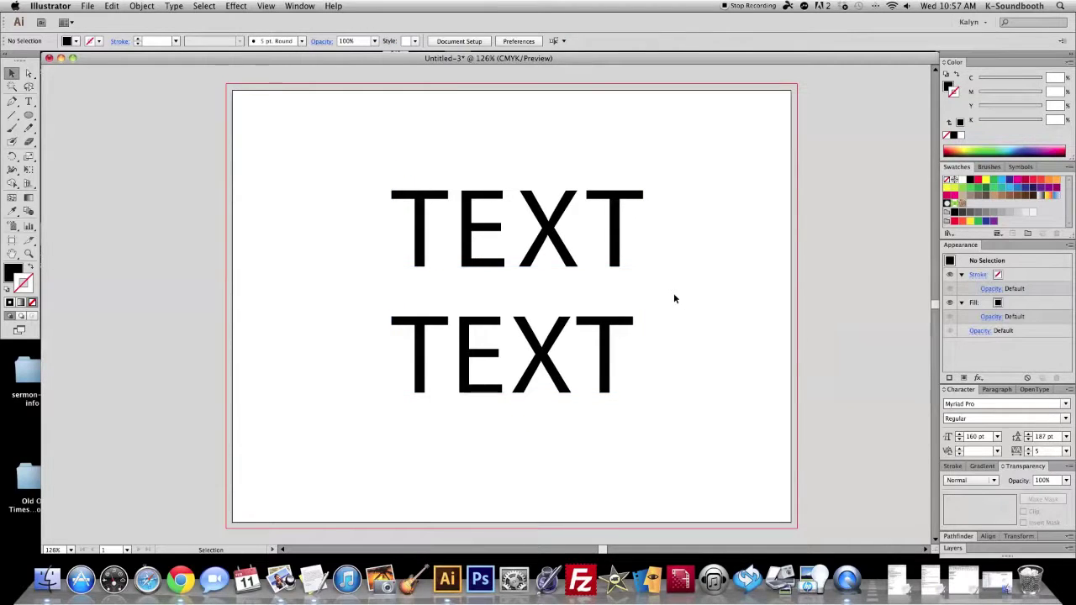
# Reselect the TEXT block and briefly enter and exit editing of its first line.
pyautogui.moveTo(696, 217); pyautogui.dragTo(408, 440)
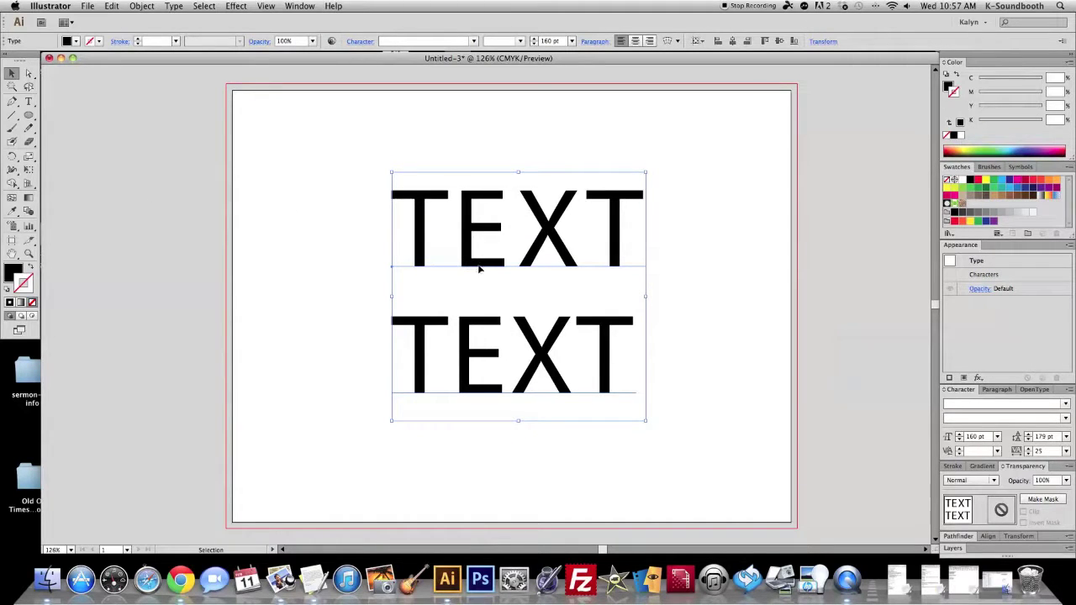
pyautogui.doubleClick(541, 250)
pyautogui.moveTo(587, 245); pyautogui.dragTo(461, 244)
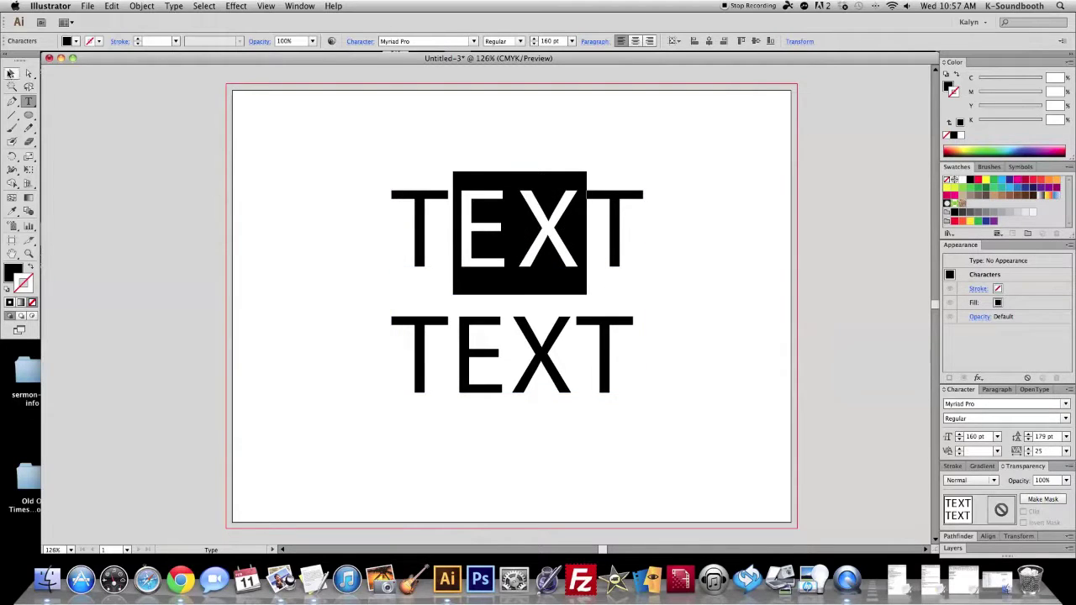
pyautogui.press('Escape')
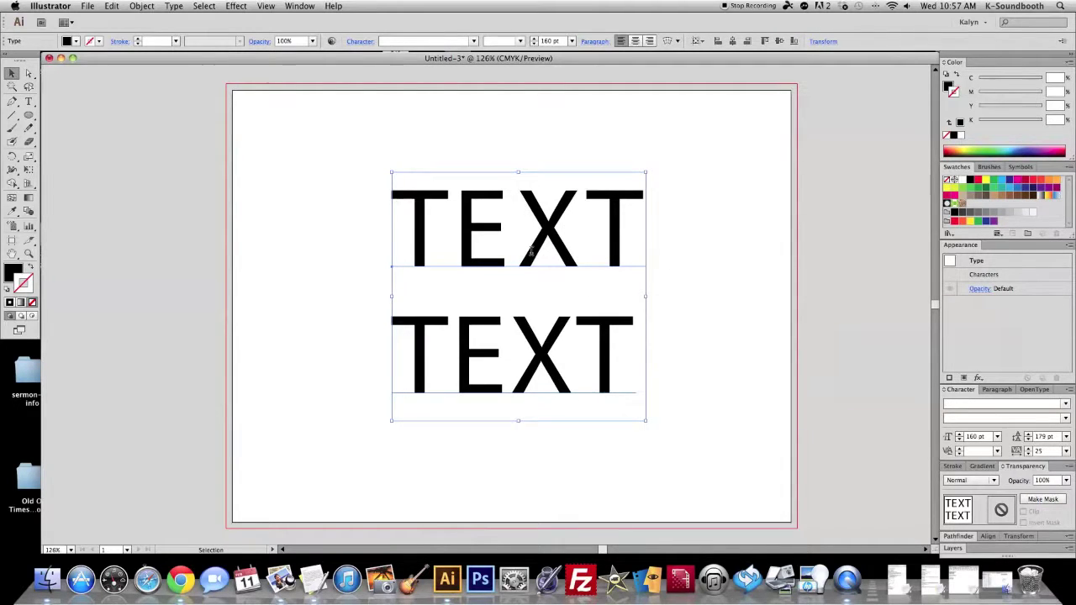
pyautogui.doubleClick(531, 250)
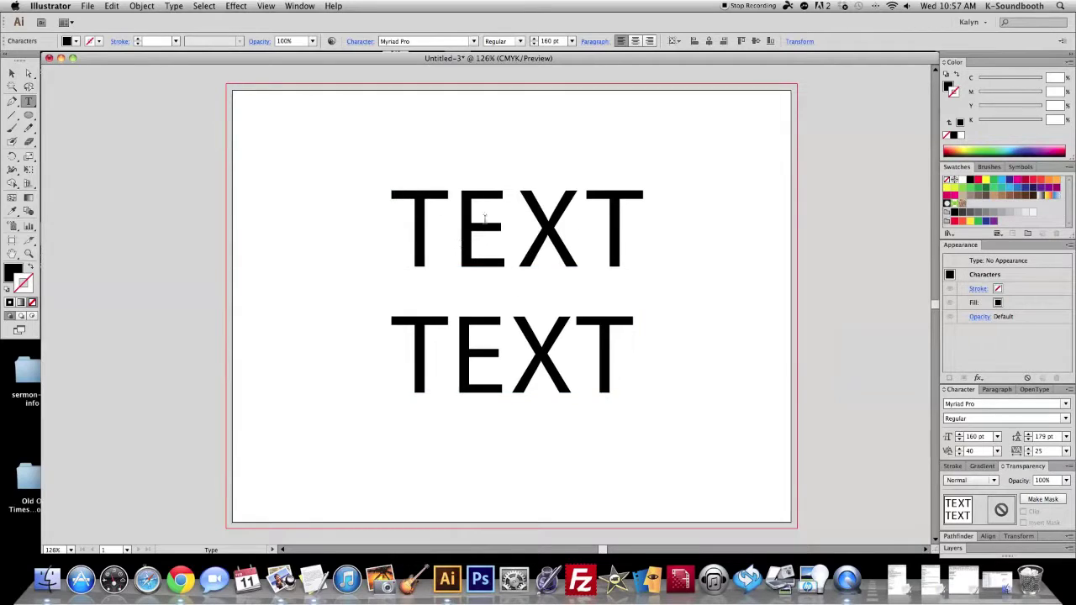
pyautogui.press('Escape')
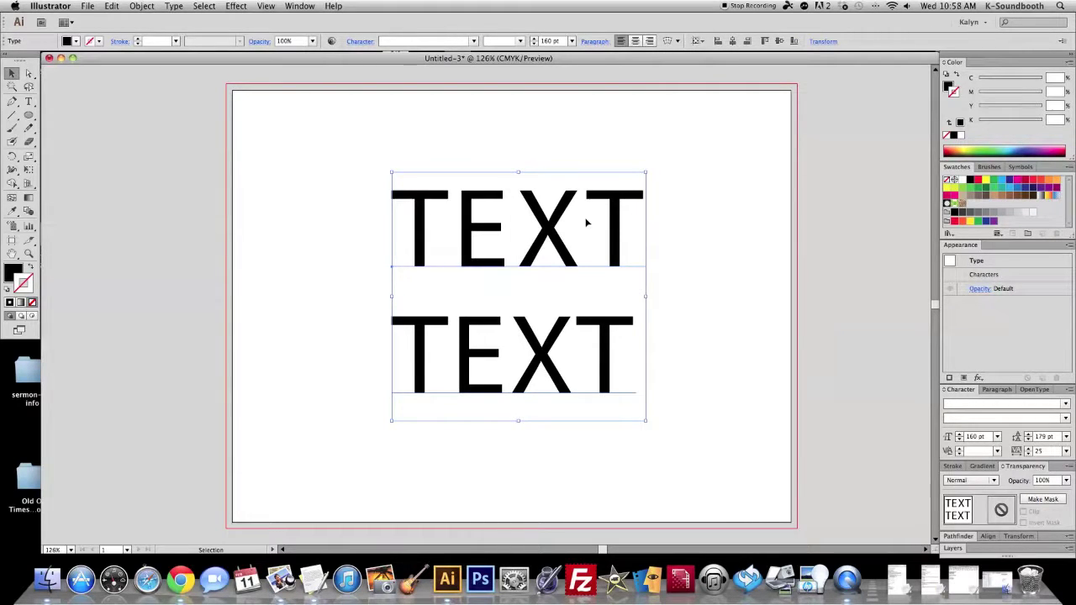
# Alt-drag a spare copy of the TEXT block off the artboard to the left.
pyautogui.moveTo(614, 235); pyautogui.dragTo(160, 223)
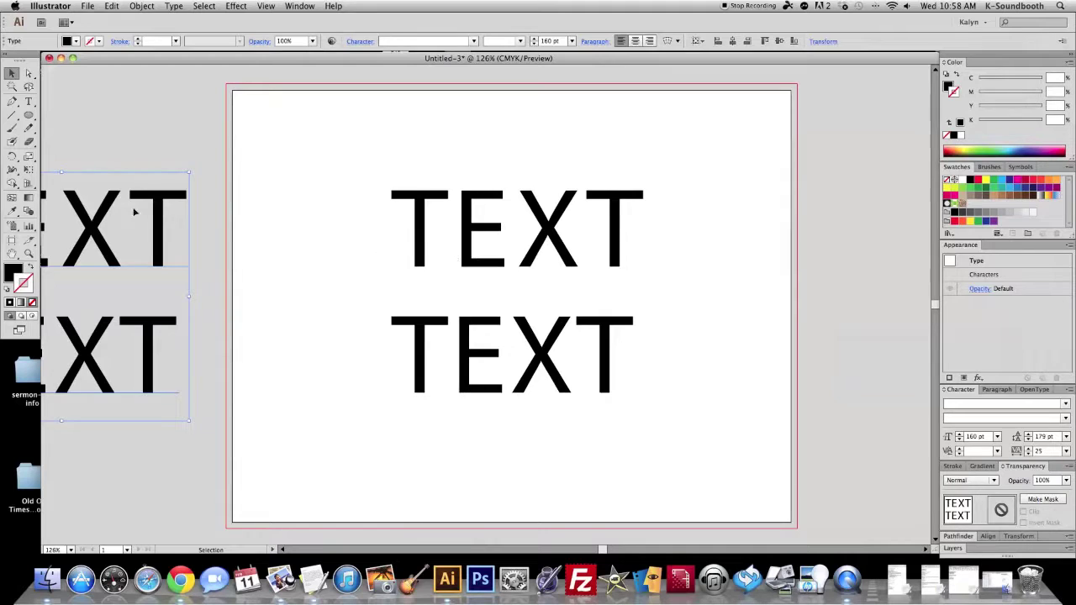
pyautogui.click(262, 239)
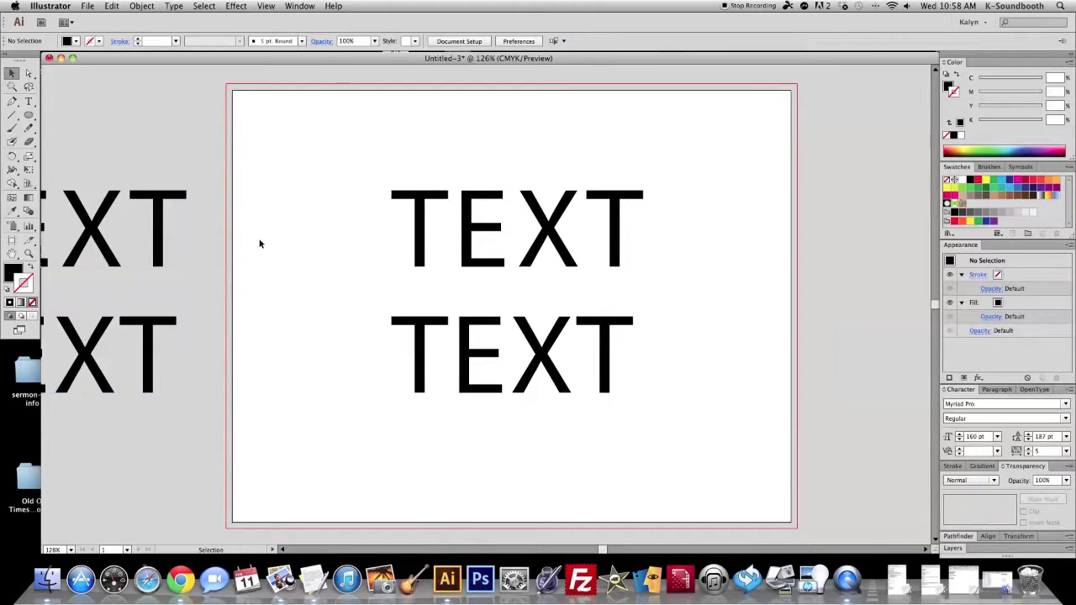
pyautogui.press('cmd+z')
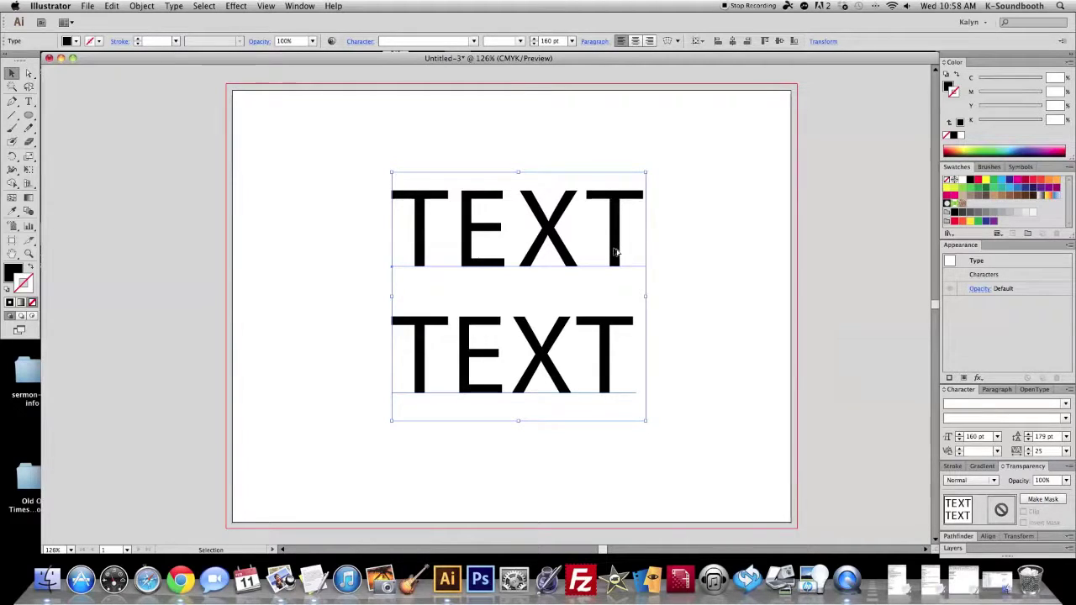
pyautogui.moveTo(617, 252); pyautogui.dragTo(168, 241)
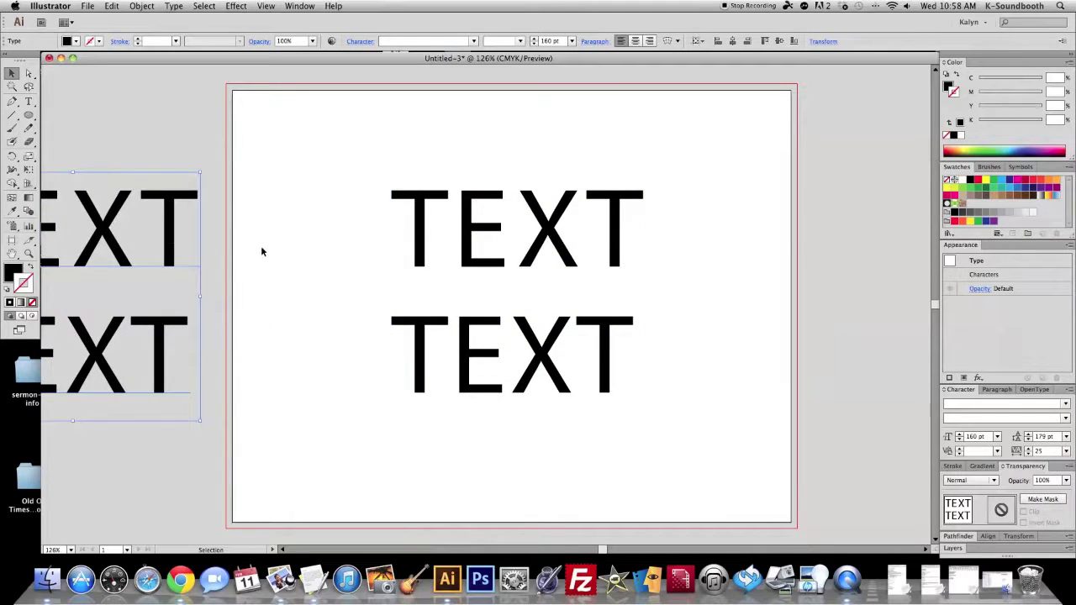
pyautogui.click(231, 199)
# Marquee-select both TEXT lines on the artboard and convert them to outlines.
pyautogui.moveTo(263, 298)
pyautogui.mouseDown()
pyautogui.moveTo(412, 294)
pyautogui.moveTo(248, 296)
pyautogui.mouseUp()
pyautogui.moveTo(386, 192); pyautogui.dragTo(694, 507)
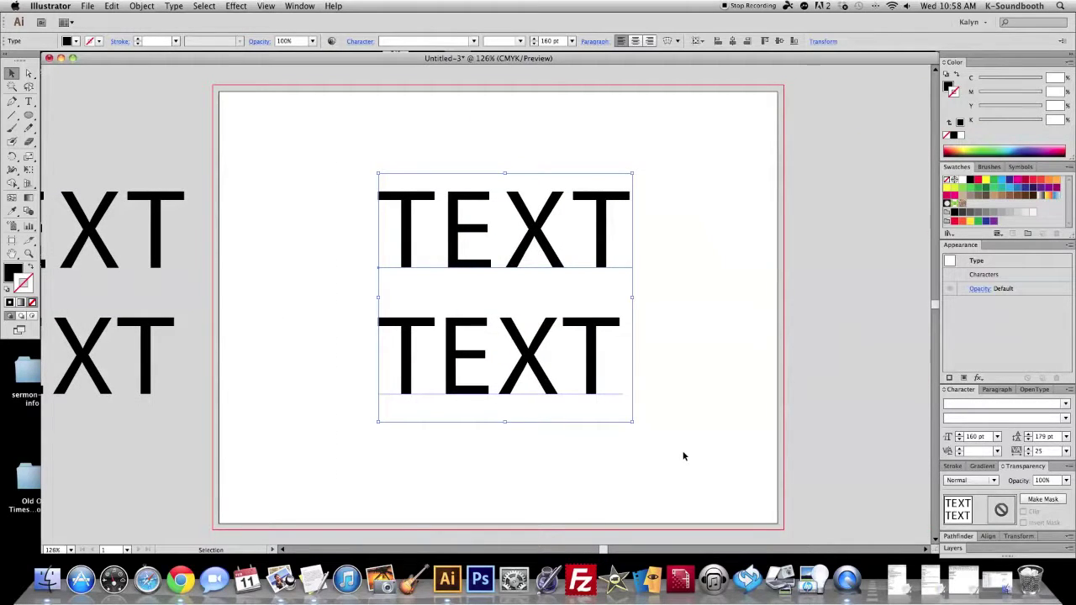
pyautogui.press('super+shift+o')
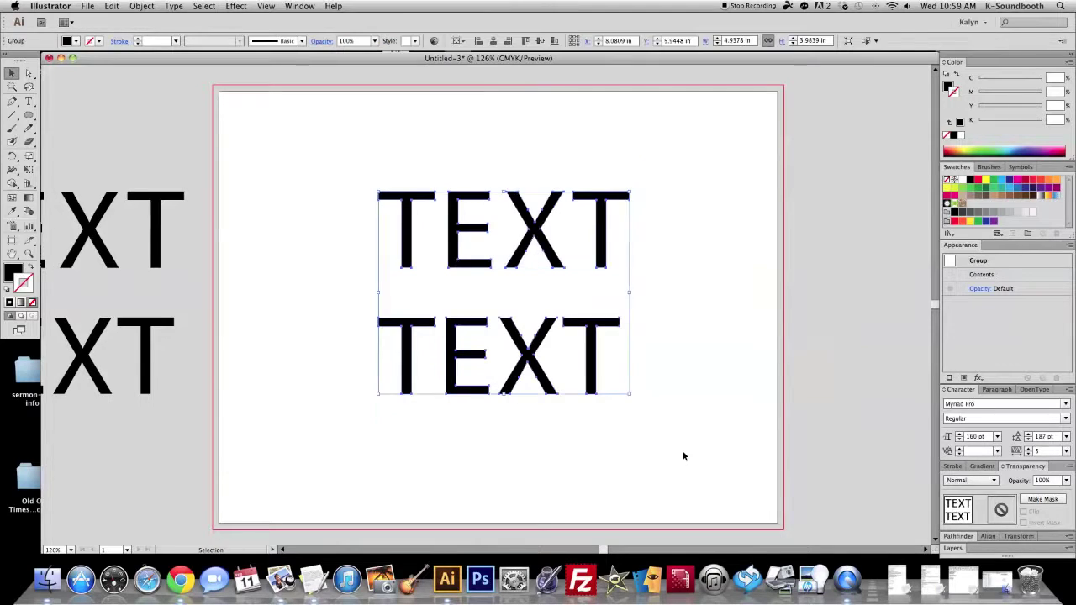
pyautogui.press('super+z')
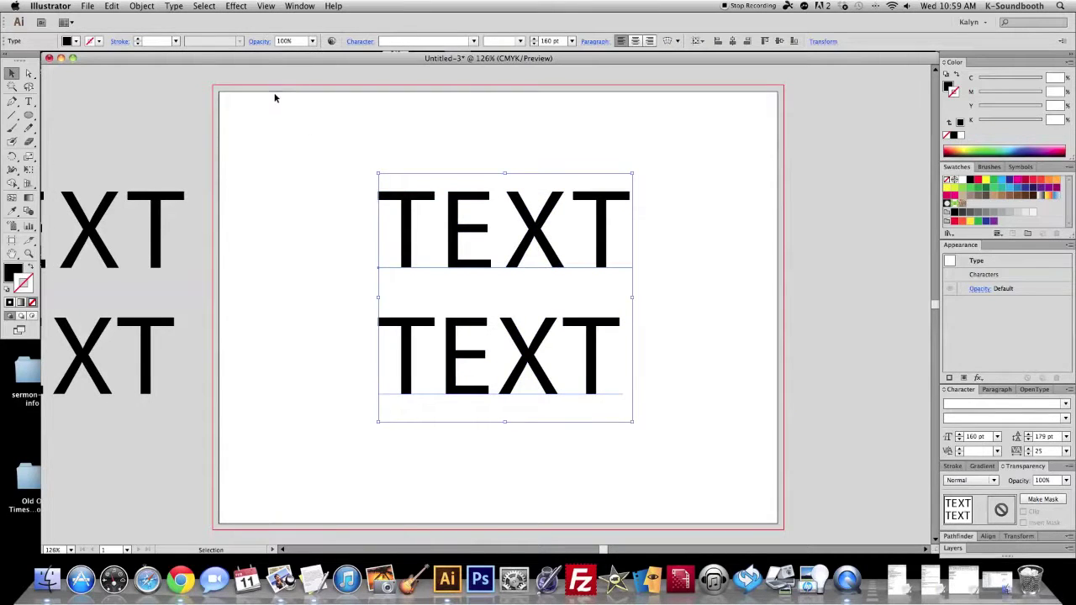
pyautogui.click(173, 6)
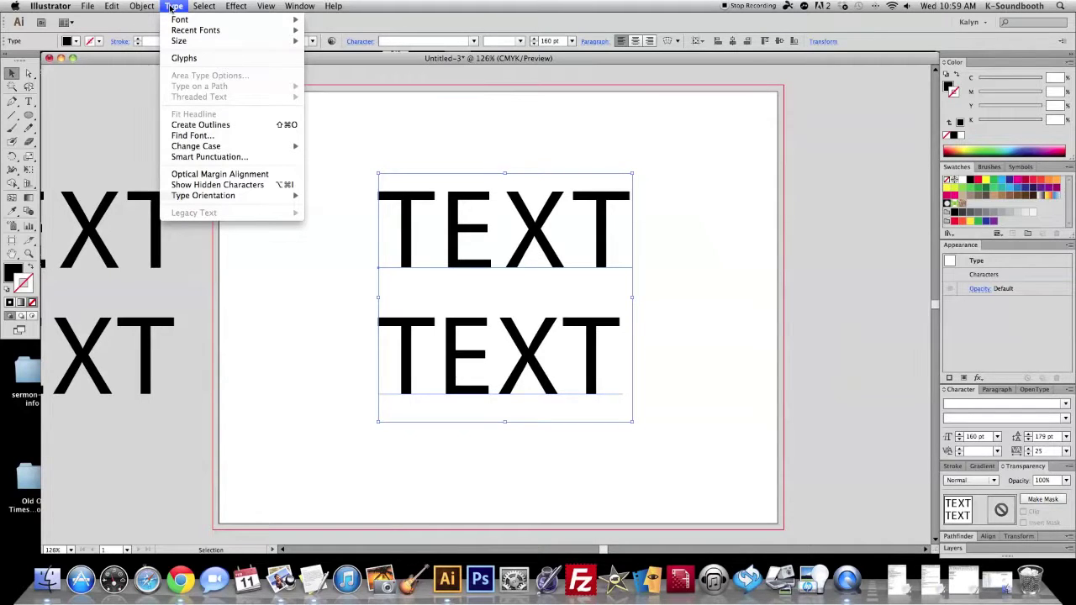
pyautogui.click(213, 126)
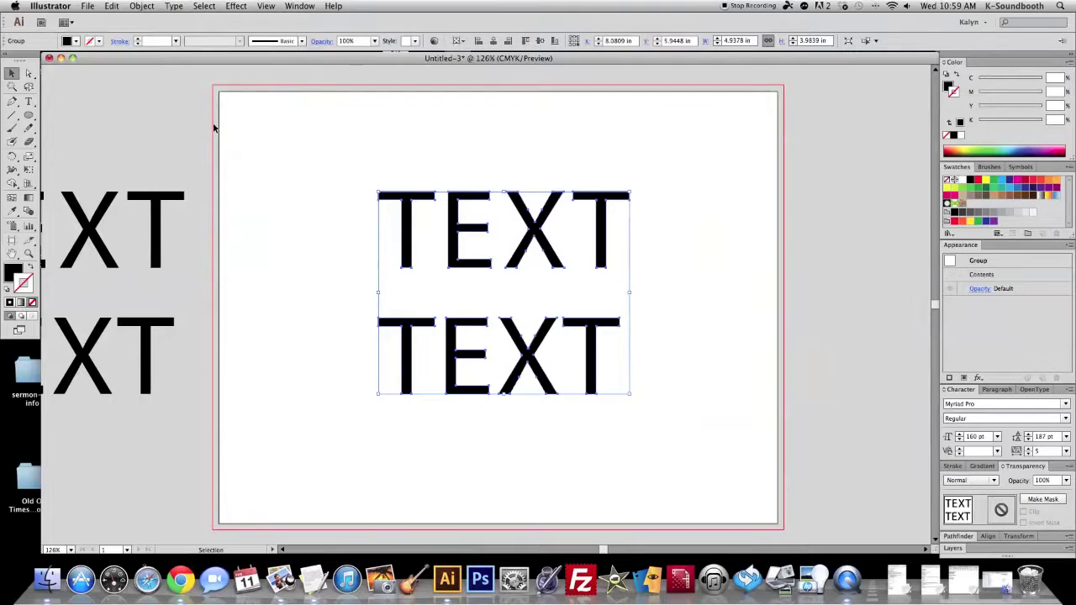
pyautogui.click(299, 200)
pyautogui.moveTo(347, 225); pyautogui.dragTo(352, 228)
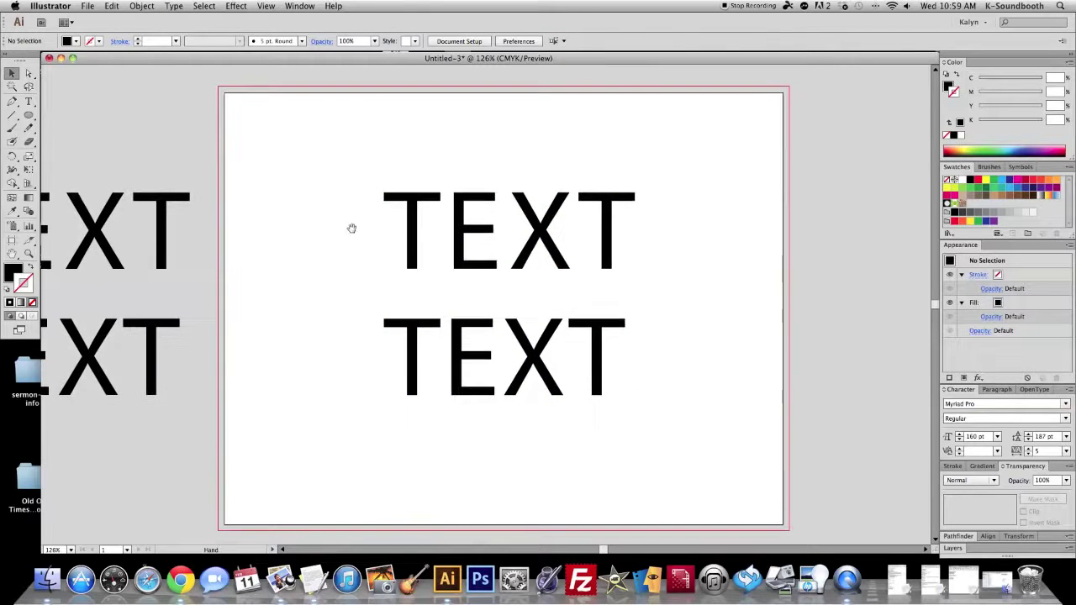
pyautogui.moveTo(380, 185); pyautogui.dragTo(420, 229)
pyautogui.click(164, 236)
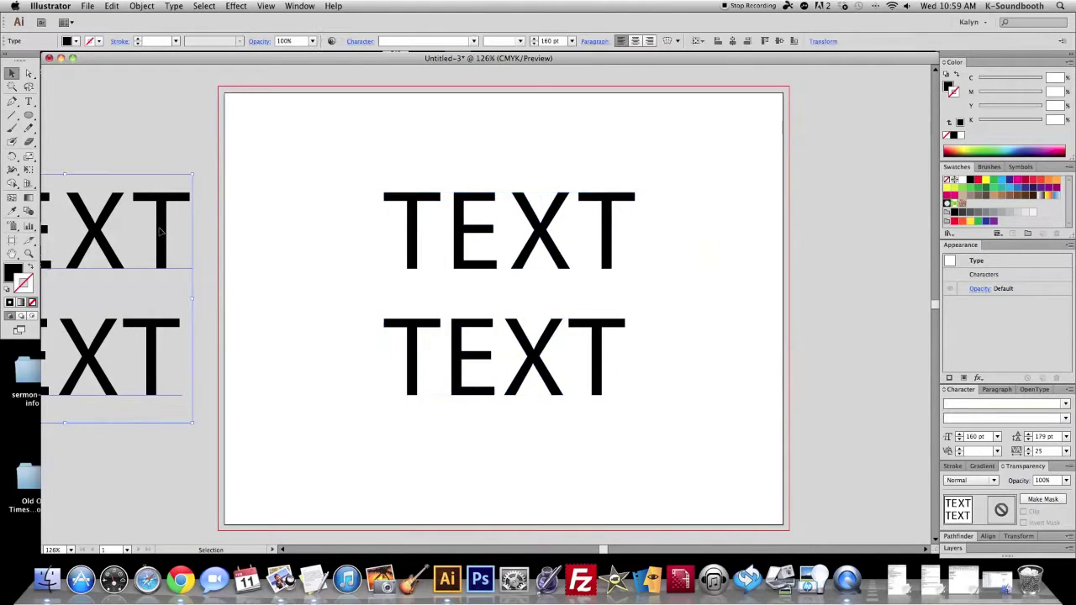
pyautogui.click(412, 248)
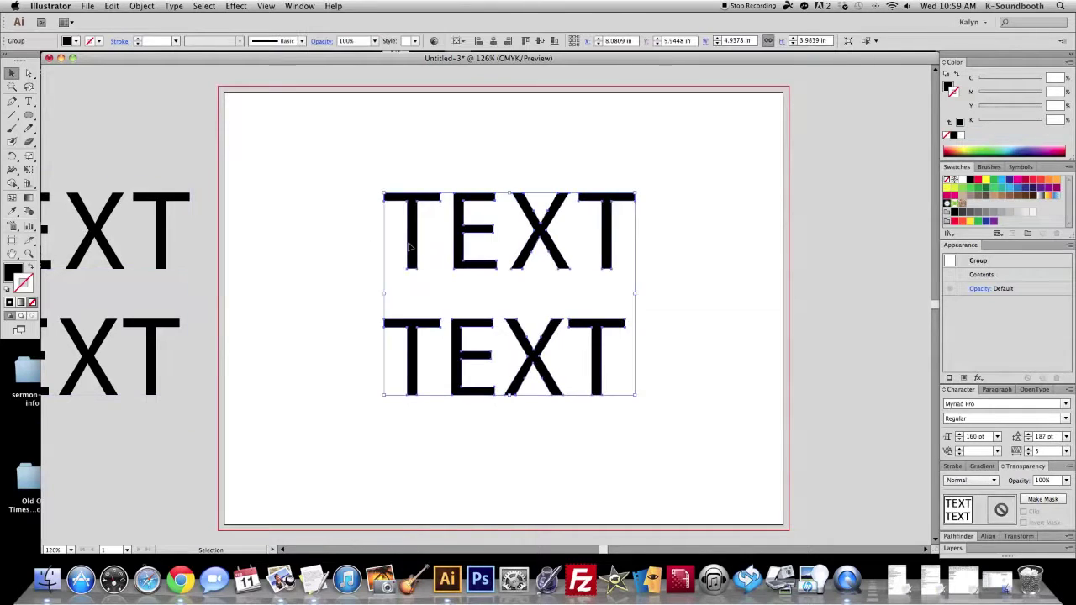
pyautogui.moveTo(360, 174); pyautogui.dragTo(565, 296)
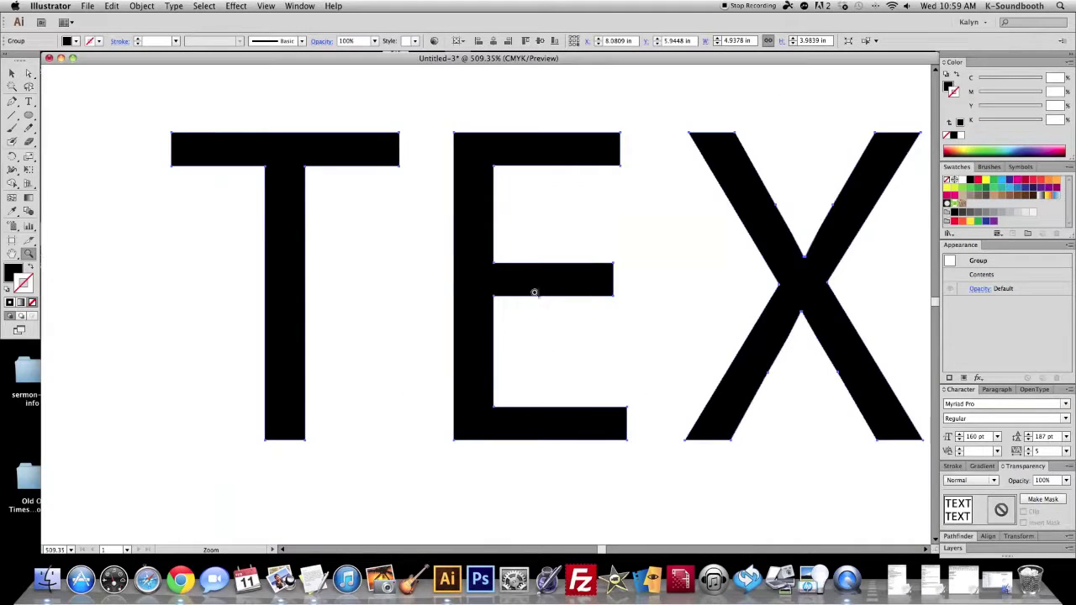
pyautogui.press('a')
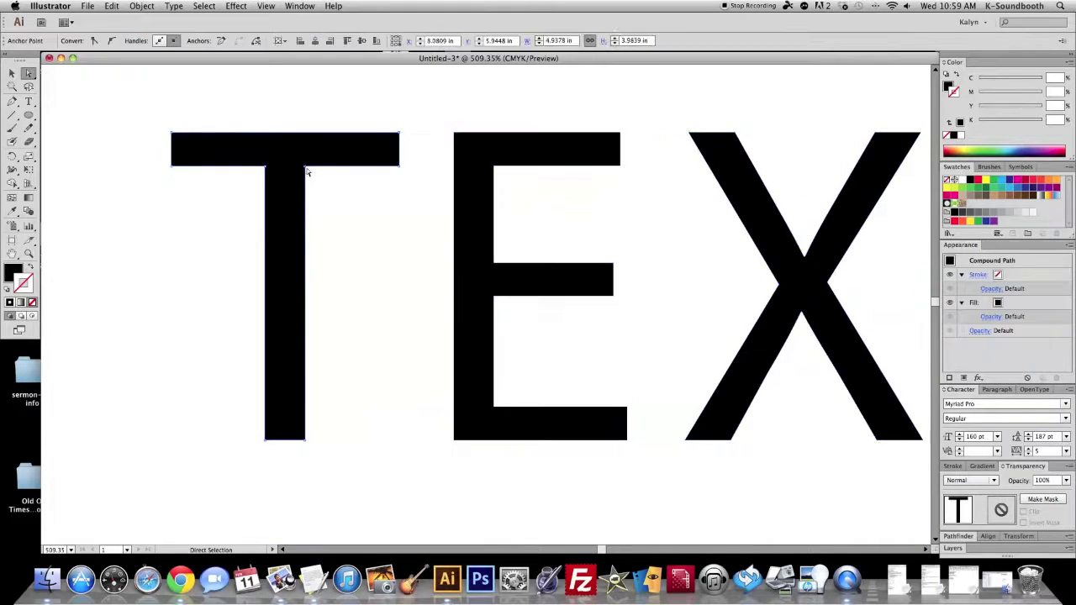
pyautogui.moveTo(306, 169); pyautogui.dragTo(343, 208)
pyautogui.moveTo(267, 171); pyautogui.dragTo(308, 224)
pyautogui.press('cmd+z')
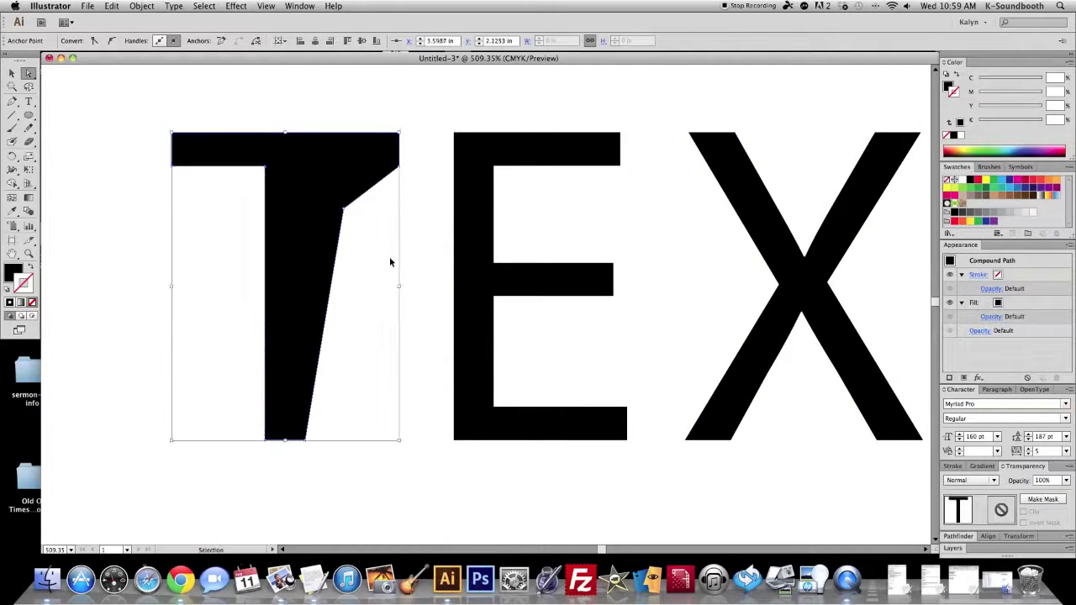
pyautogui.press('super+z')
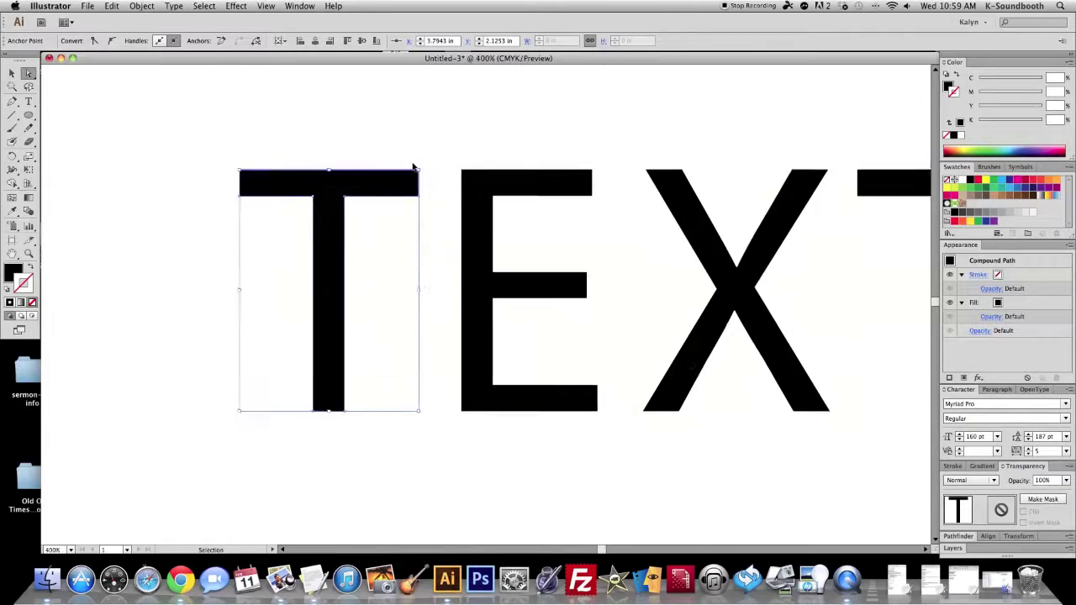
pyautogui.press('super+0')
pyautogui.click(456, 196)
pyautogui.press('v')
pyautogui.doubleClick(482, 278)
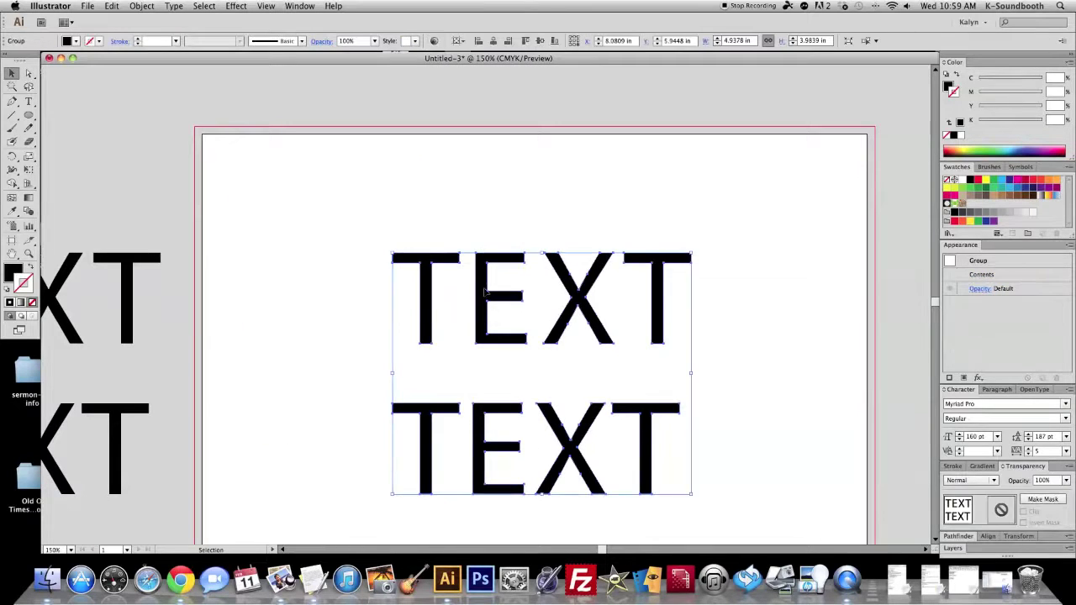
pyautogui.click(483, 318)
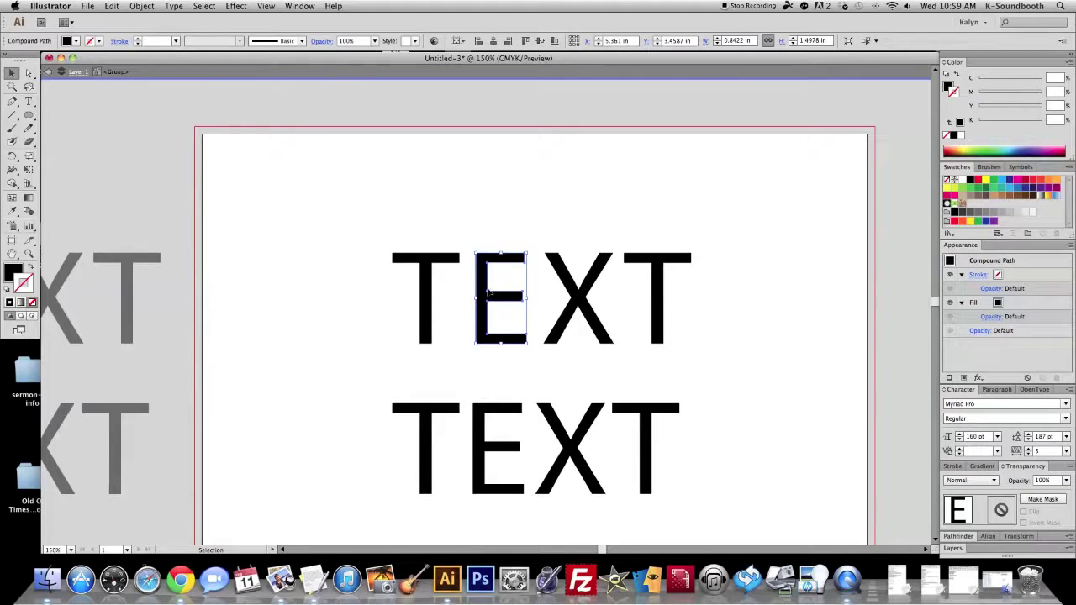
pyautogui.click(446, 261)
pyautogui.click(563, 273)
pyautogui.click(512, 267)
pyautogui.doubleClick(510, 233)
pyautogui.moveTo(592, 386); pyautogui.dragTo(581, 321)
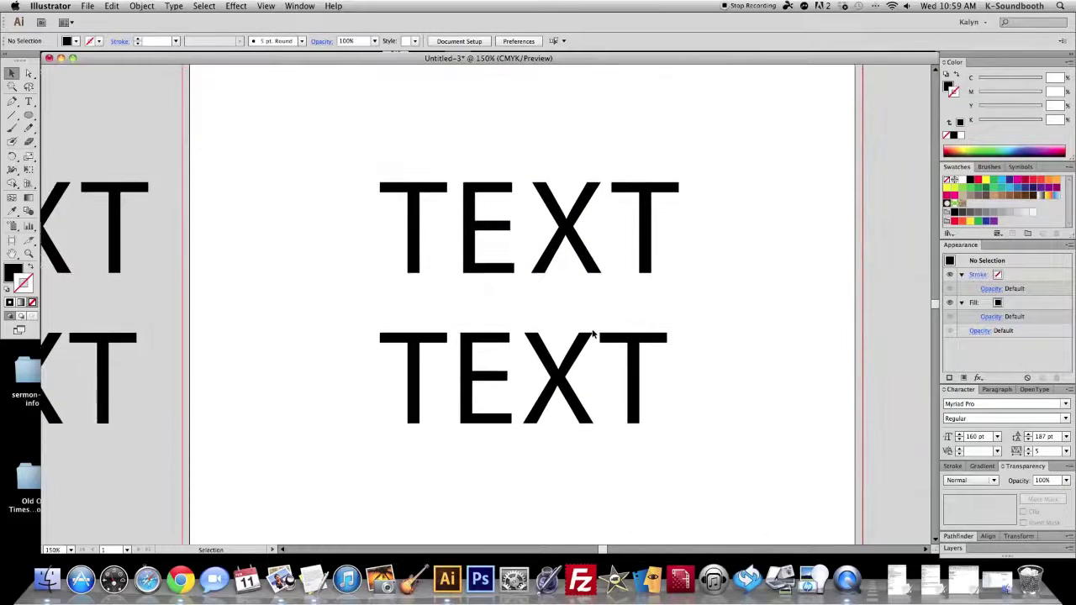
pyautogui.moveTo(489, 406); pyautogui.dragTo(492, 406)
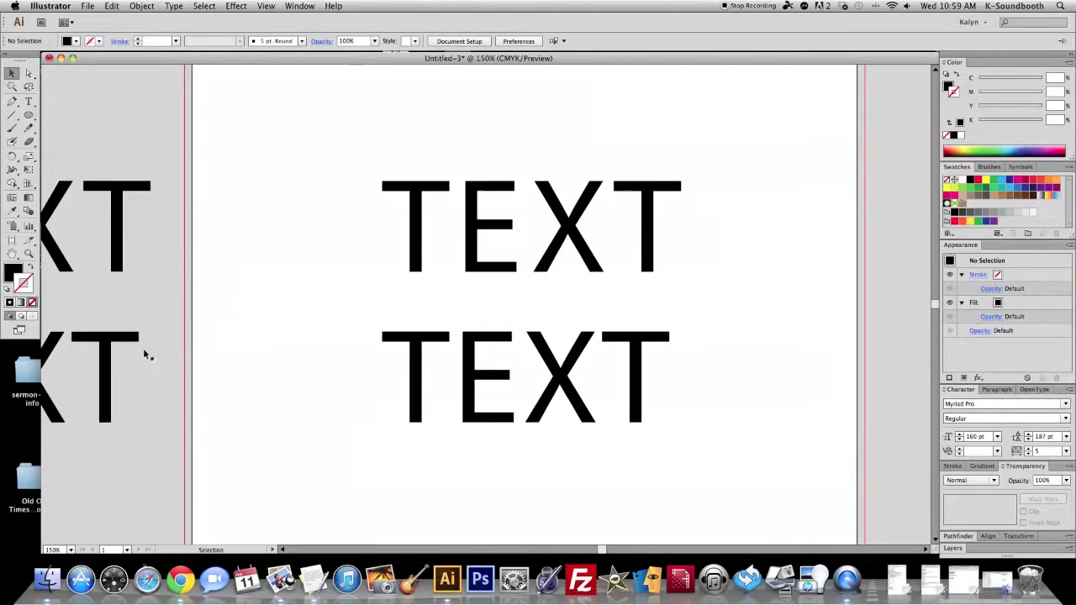
pyautogui.moveTo(144, 353); pyautogui.dragTo(294, 394)
pyautogui.click(329, 343)
pyautogui.scroll(-1, 332, 368)
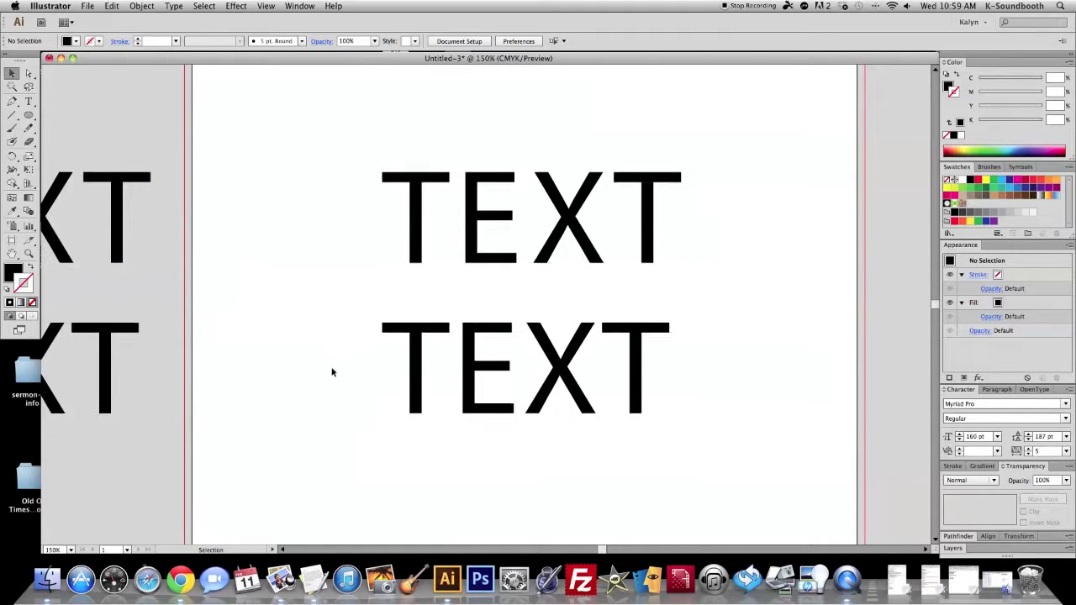
pyautogui.press('a')
pyautogui.moveTo(398, 250); pyautogui.dragTo(426, 281)
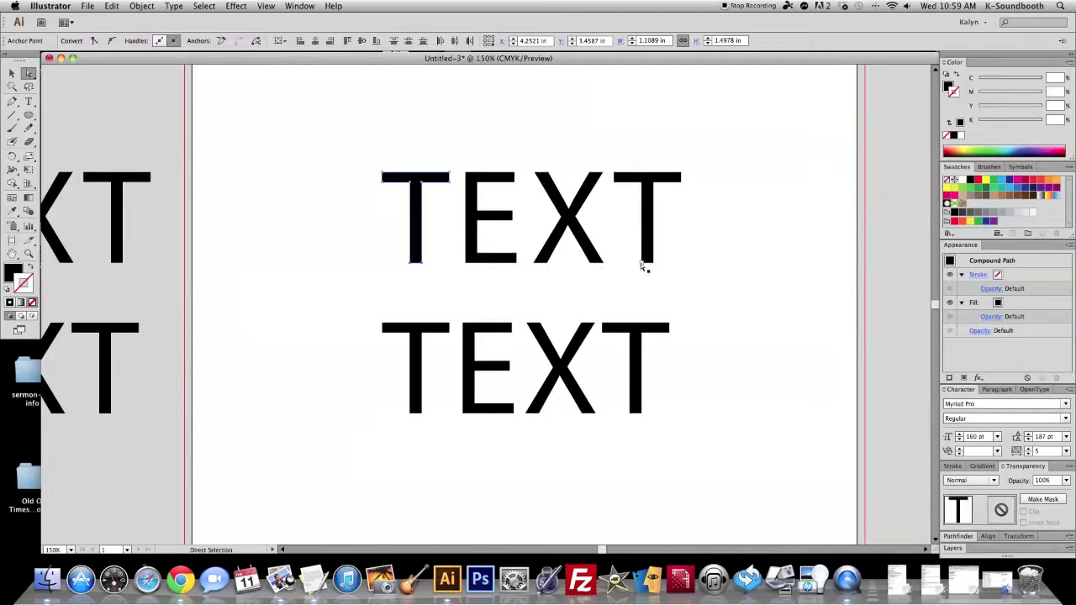
pyautogui.moveTo(677, 255); pyautogui.dragTo(641, 306)
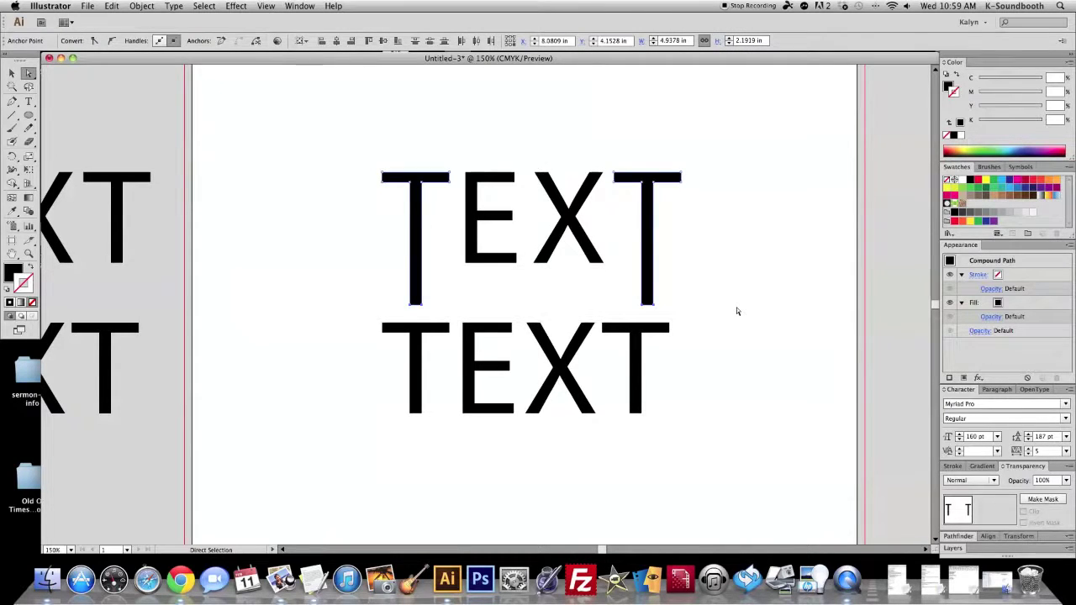
pyautogui.click(736, 307)
pyautogui.press('cmd+z')
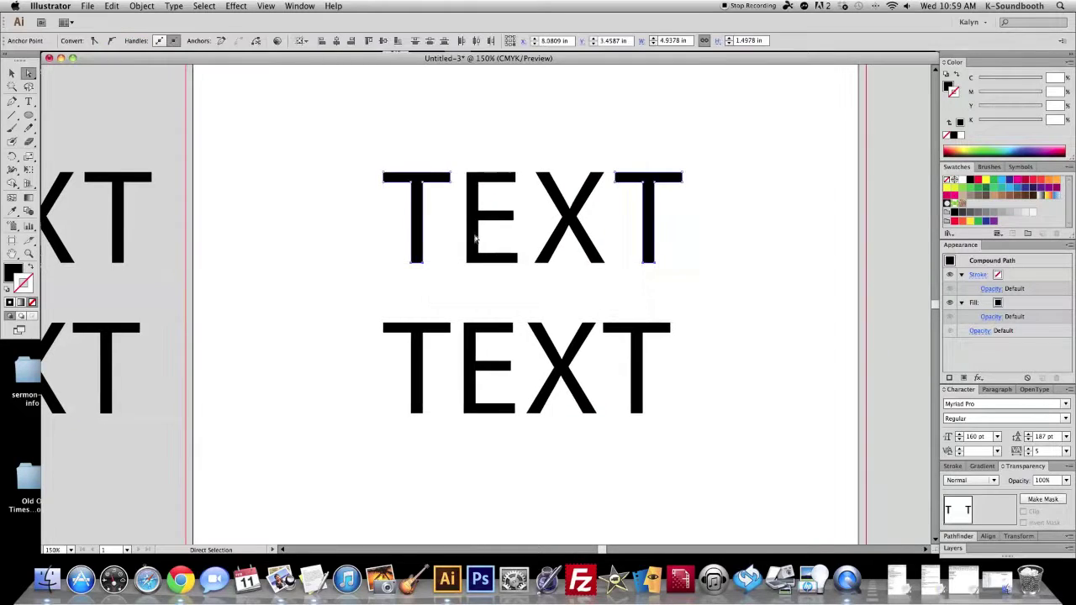
pyautogui.moveTo(411, 270); pyautogui.dragTo(395, 179)
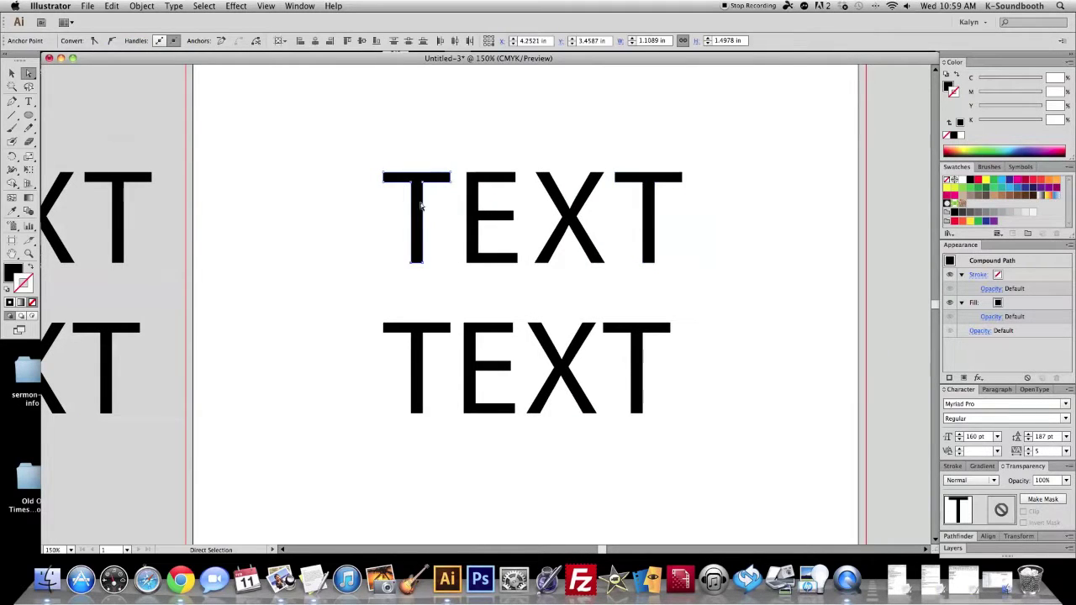
pyautogui.press('Left')
pyautogui.press('Left')
pyautogui.press('Left')
pyautogui.press('Left')
pyautogui.press('Left')
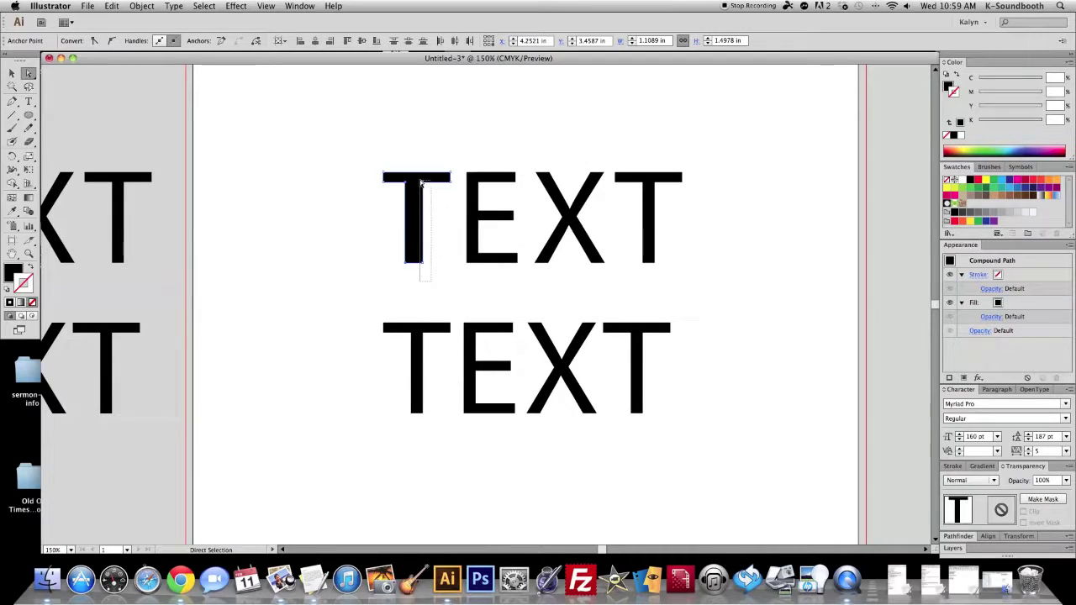
pyautogui.press('Right')
pyautogui.press('Right')
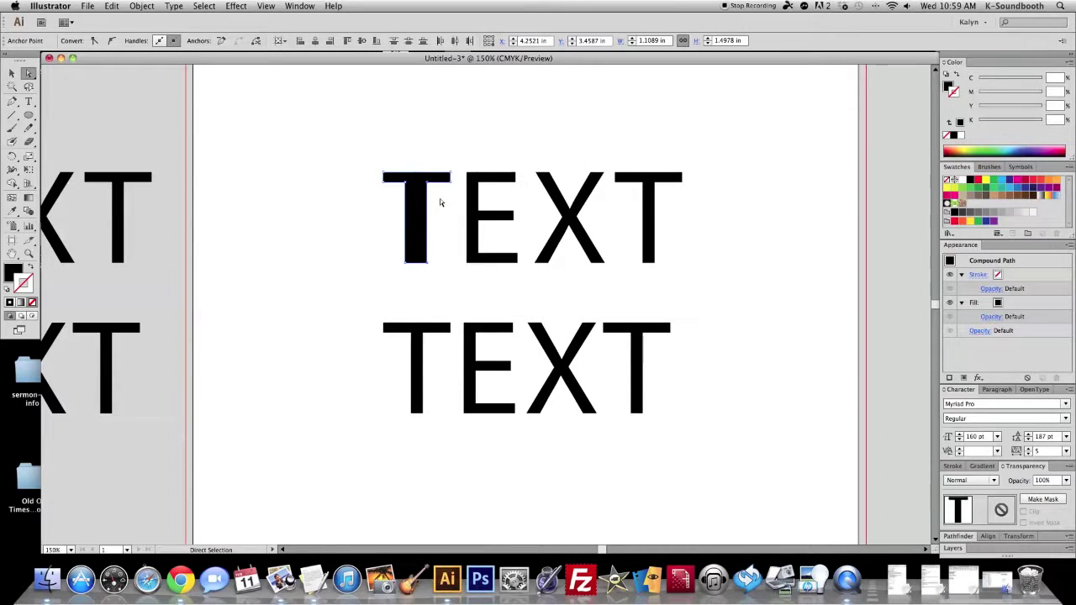
pyautogui.press('super+z')
pyautogui.press('super+z')
pyautogui.press('super+z')
pyautogui.press('super+z')
pyautogui.press('super+z')
pyautogui.press('super+z')
pyautogui.press('super+z')
pyautogui.press('super+z')
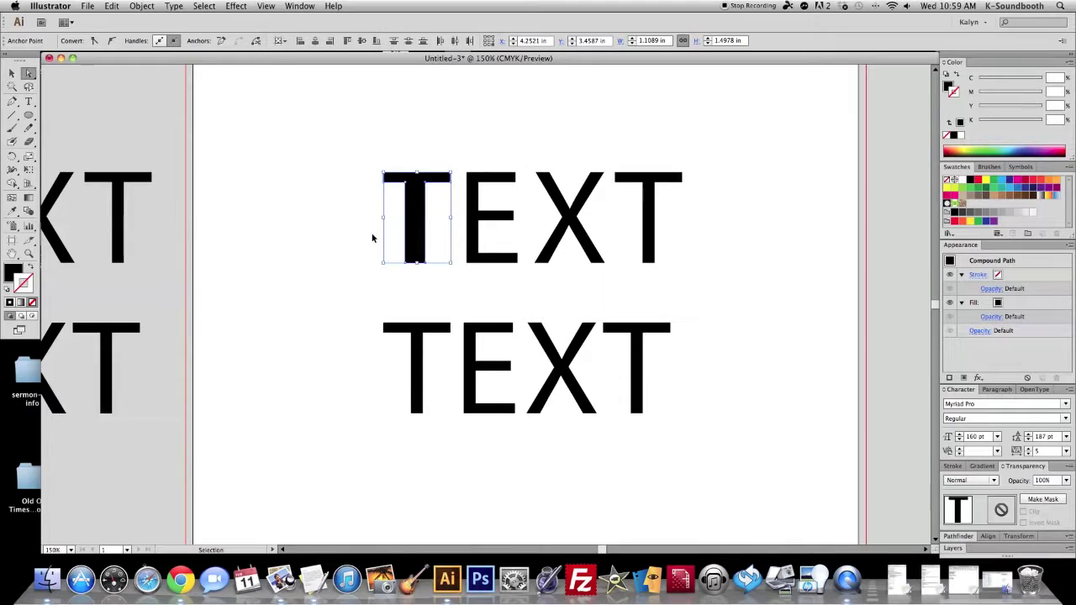
pyautogui.press('super+z')
pyautogui.press('super+z')
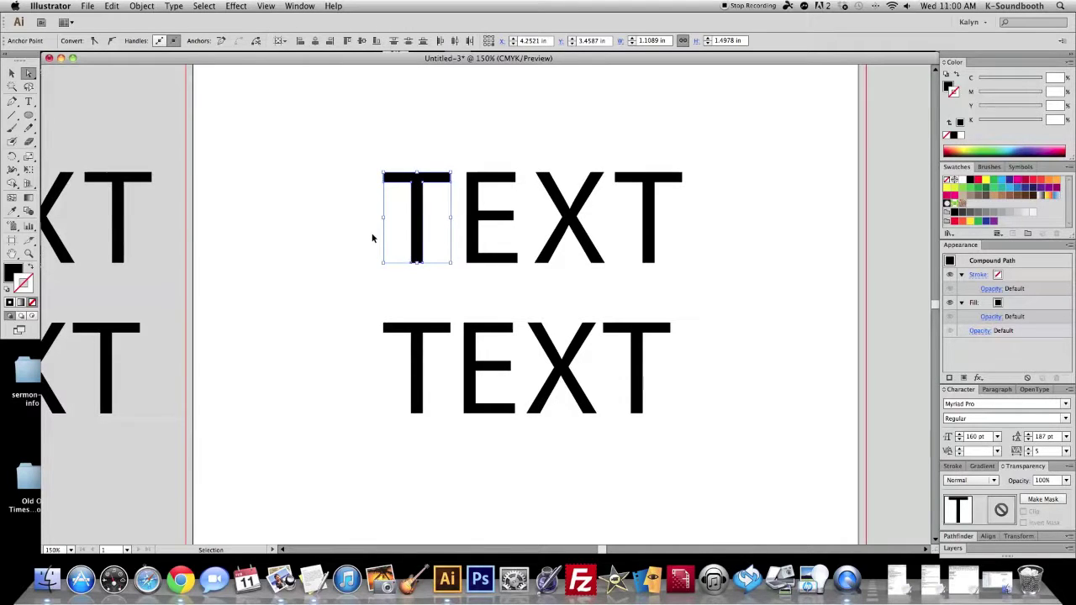
pyautogui.click(373, 238)
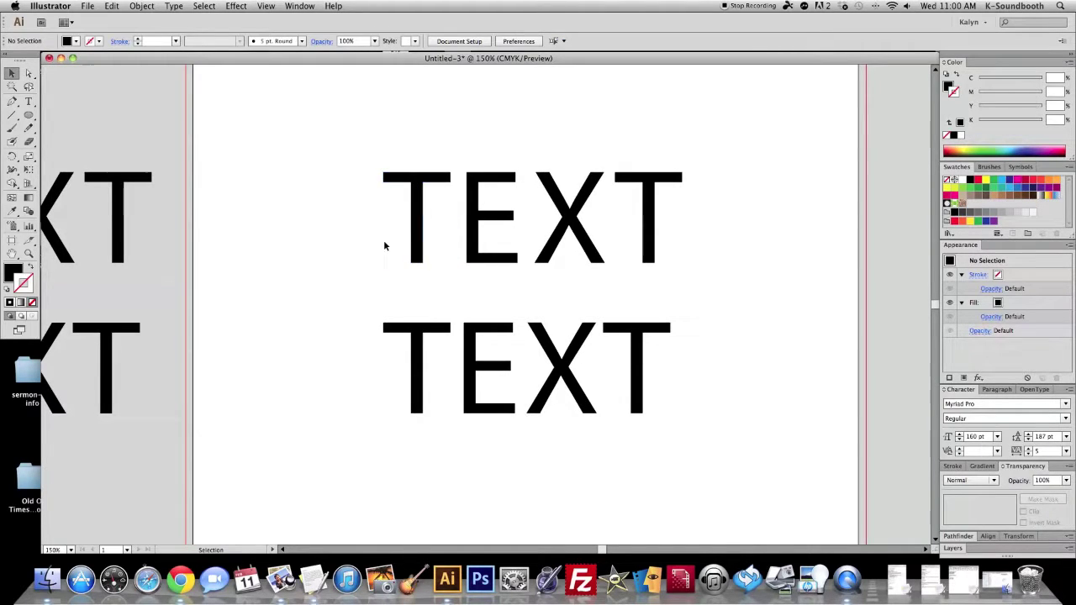
pyautogui.click(30, 75)
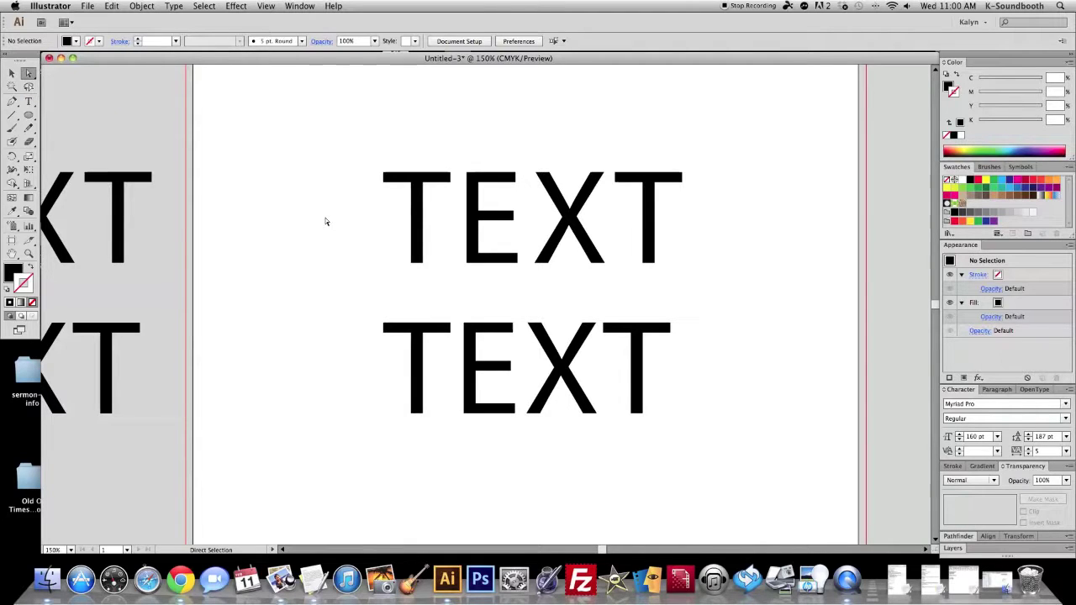
pyautogui.press('v')
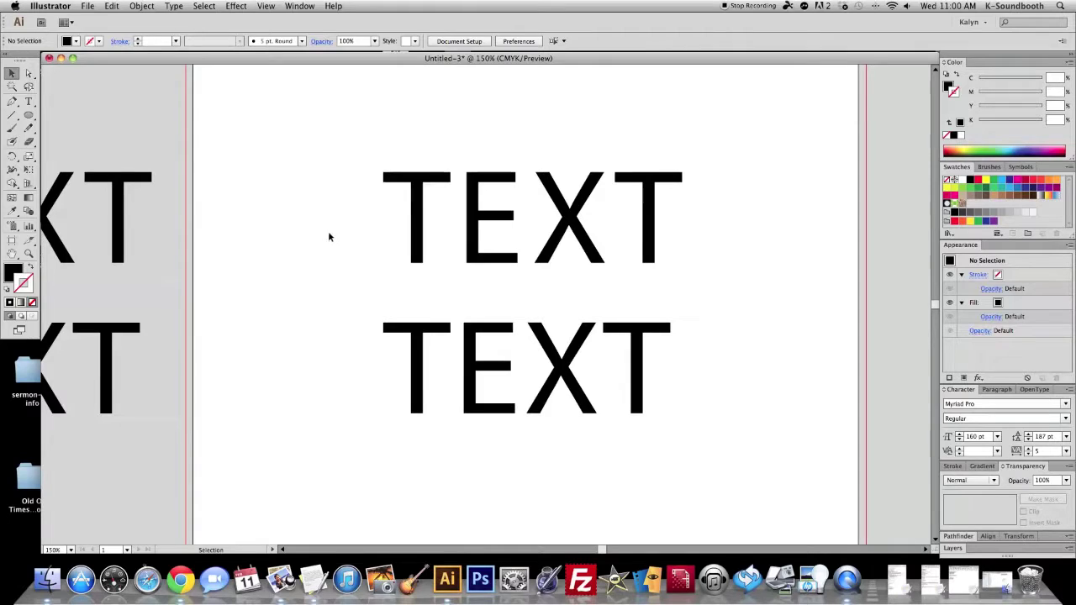
pyautogui.press('a')
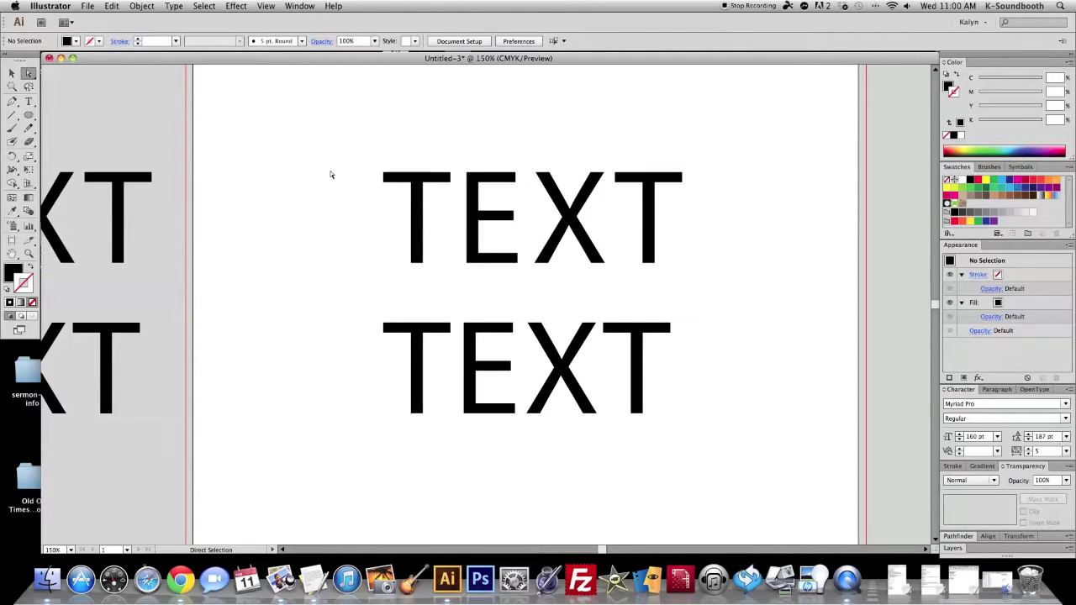
pyautogui.click(384, 189)
pyautogui.click(384, 177)
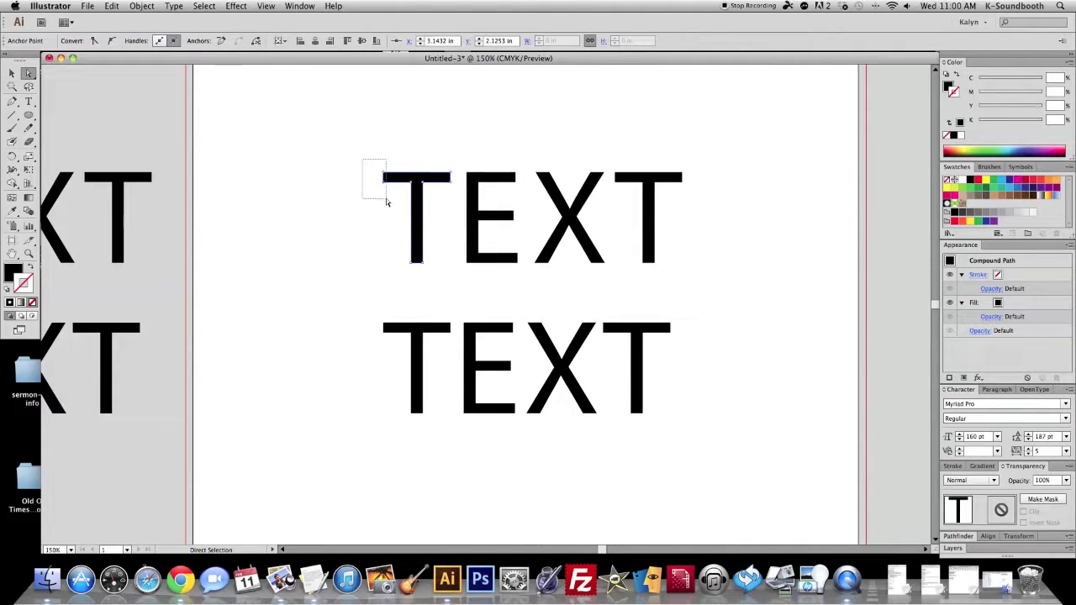
pyautogui.moveTo(386, 199); pyautogui.dragTo(386, 198)
pyautogui.moveTo(392, 254); pyautogui.dragTo(437, 279)
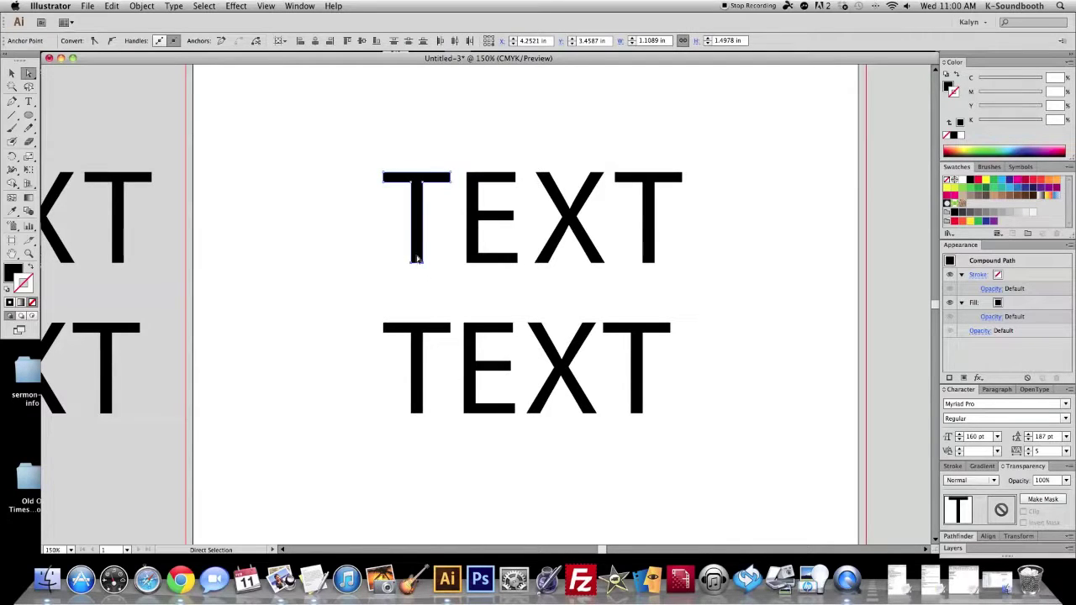
pyautogui.click(372, 178)
pyautogui.press('z')
pyautogui.moveTo(366, 146); pyautogui.dragTo(503, 286)
pyautogui.moveTo(463, 250); pyautogui.dragTo(491, 242)
pyautogui.press('a')
pyautogui.moveTo(343, 119); pyautogui.dragTo(384, 199)
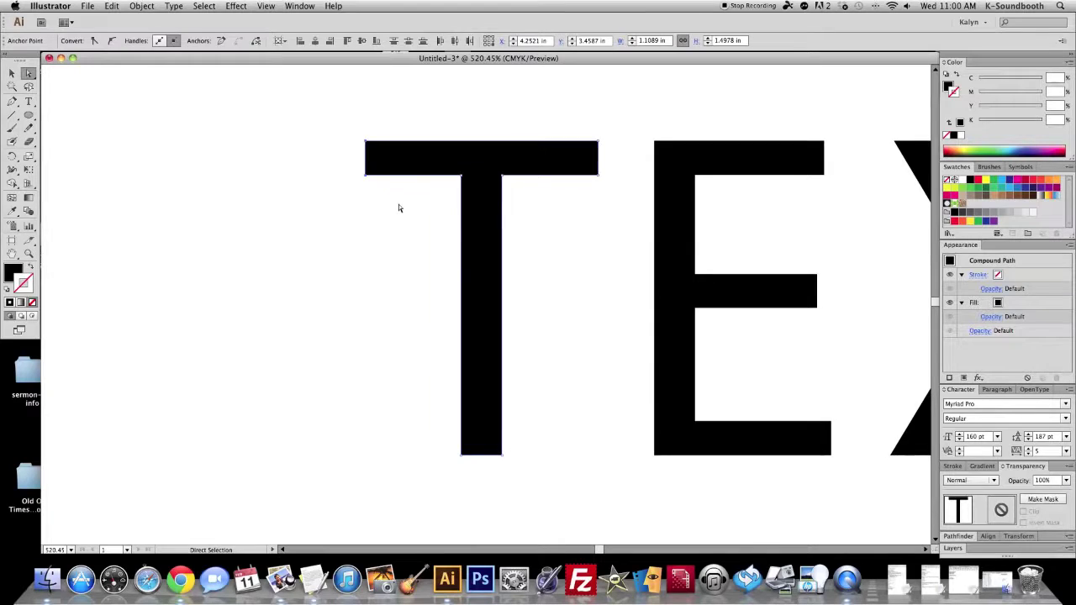
pyautogui.click(404, 206)
pyautogui.click(400, 166)
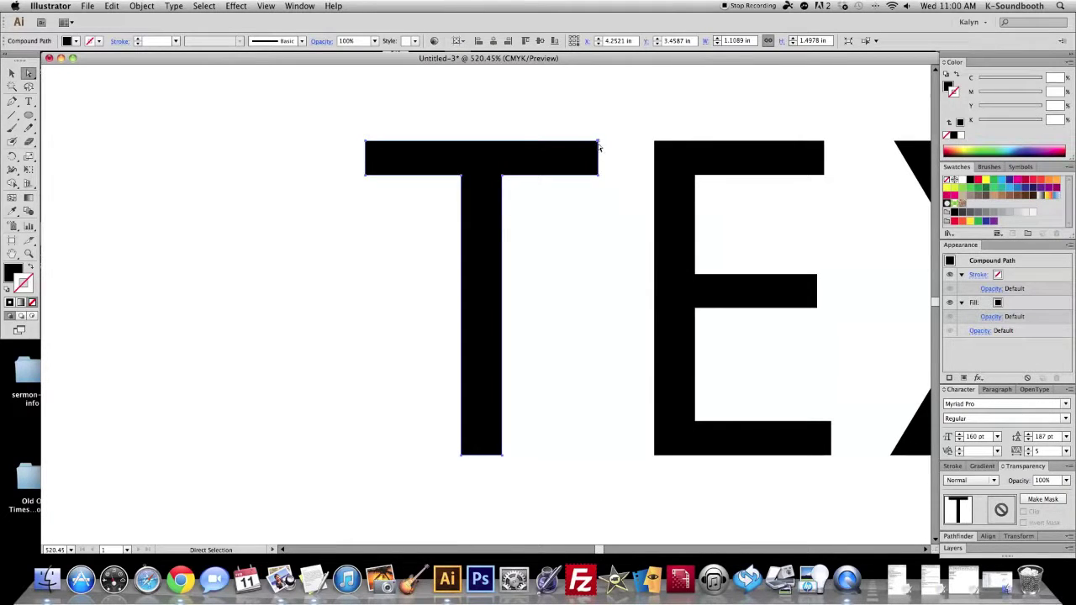
pyautogui.click(599, 175)
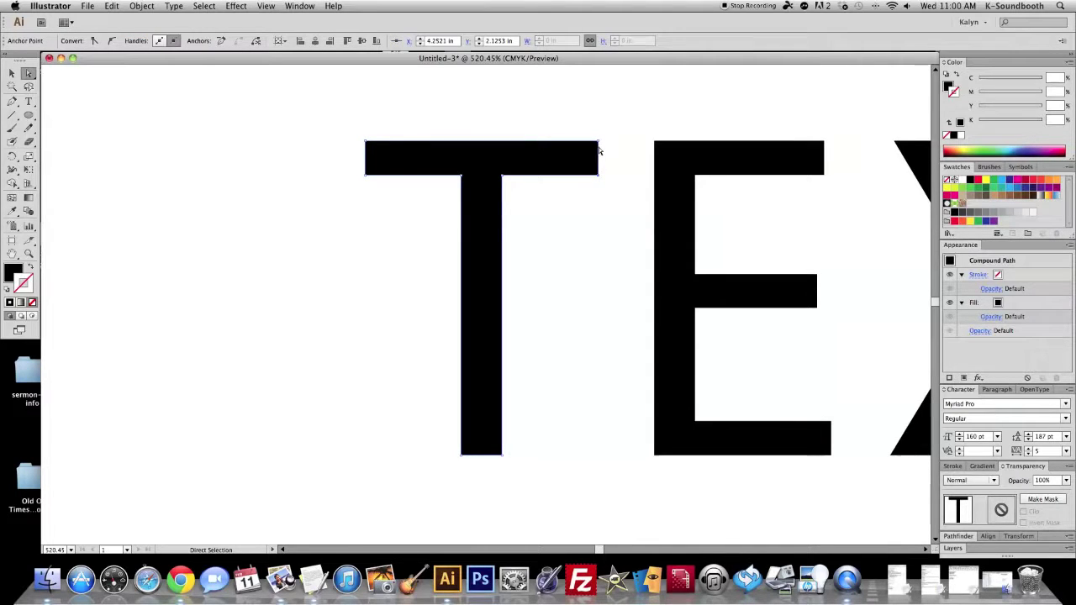
pyautogui.keyDown('shift'); pyautogui.click(502, 177); pyautogui.keyUp('shift')
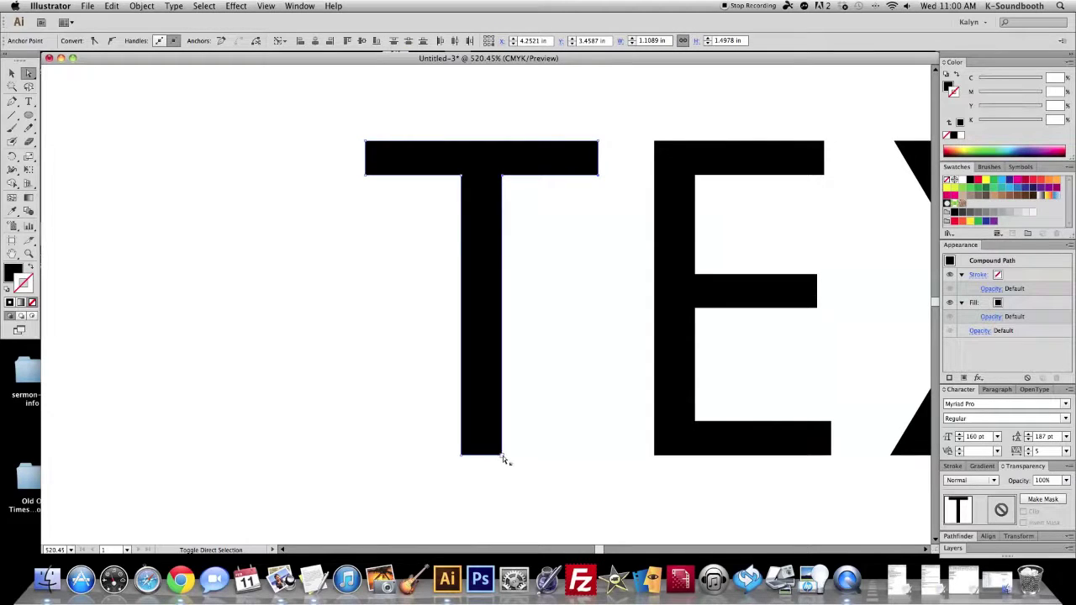
pyautogui.moveTo(503, 178); pyautogui.dragTo(527, 219)
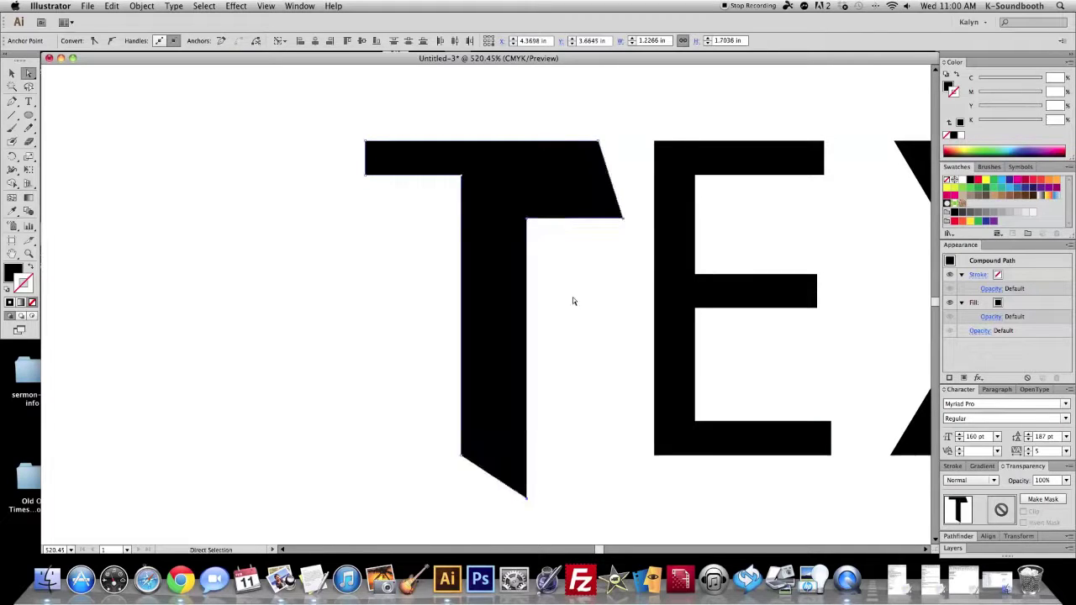
pyautogui.press('super+z')
pyautogui.click(516, 176)
pyautogui.moveTo(502, 178); pyautogui.dragTo(552, 236)
pyautogui.press('super+z')
pyautogui.click(556, 238)
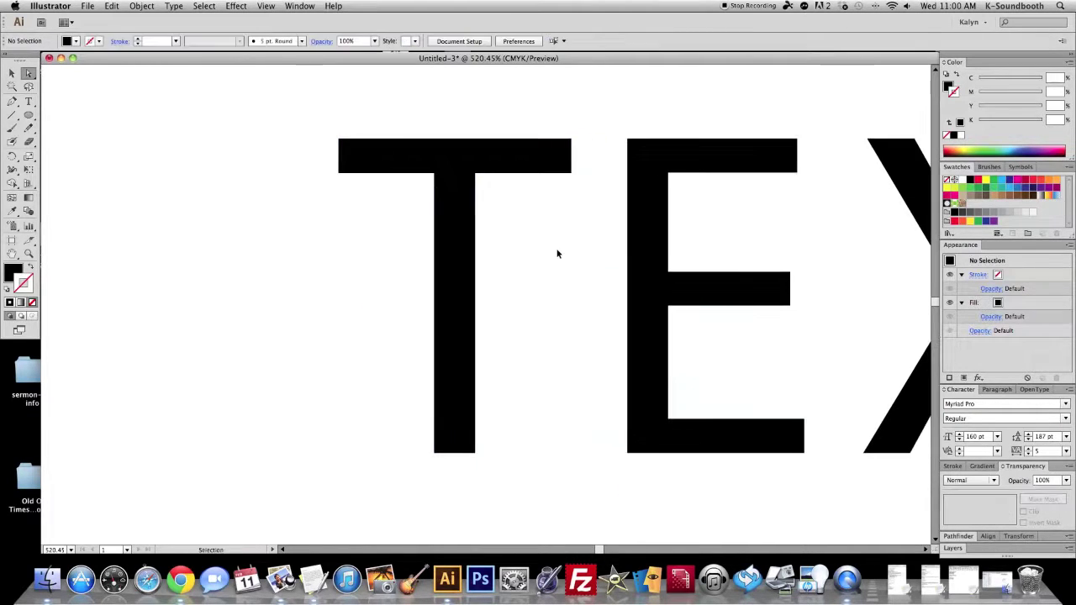
pyautogui.press('super+minus')
pyautogui.press('super+minus')
pyautogui.press('super+minus')
pyautogui.press('super+minus')
pyautogui.moveTo(557, 250)
pyautogui.mouseDown()
pyautogui.moveTo(543, 198)
pyautogui.moveTo(511, 164)
pyautogui.mouseUp()
pyautogui.press('z')
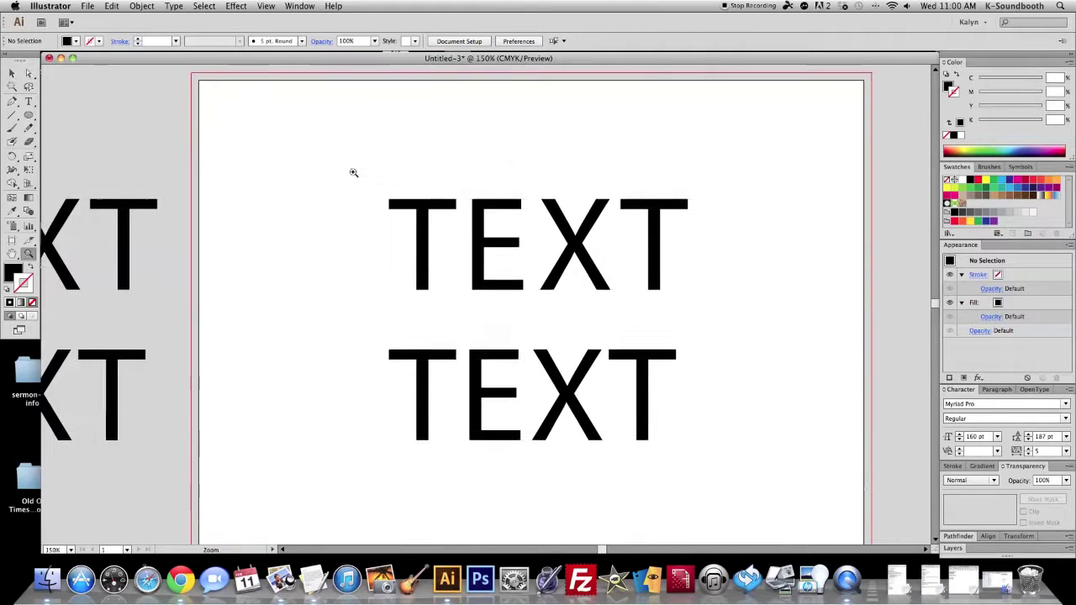
pyautogui.moveTo(348, 163)
pyautogui.mouseDown()
pyautogui.moveTo(600, 420)
pyautogui.moveTo(708, 483)
pyautogui.mouseUp()
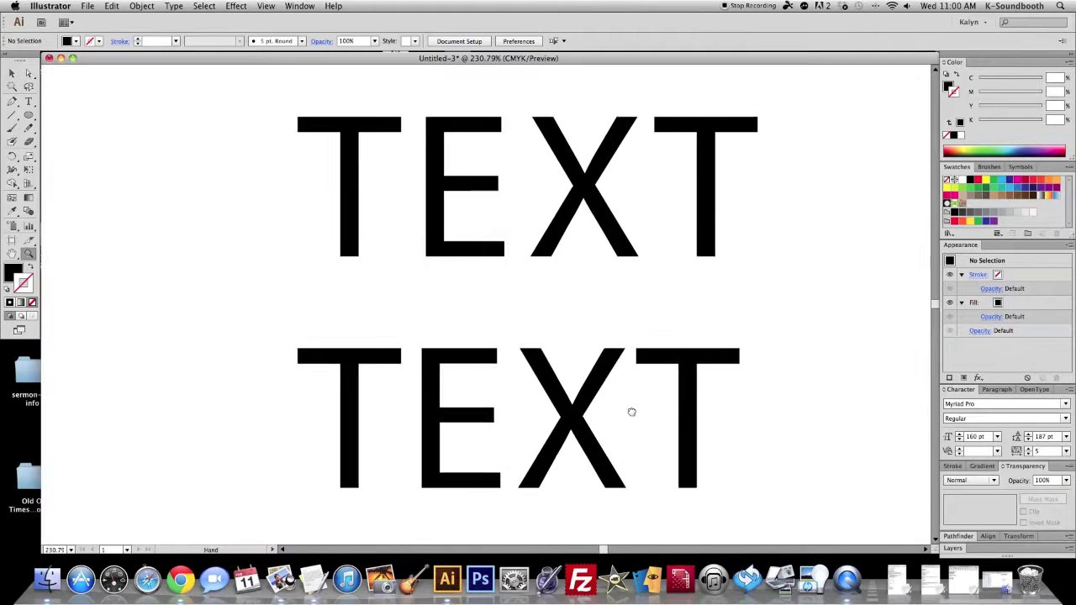
pyautogui.press('v')
# Fill both outlined TEXT lines with CMYK Red.
pyautogui.click(702, 238)
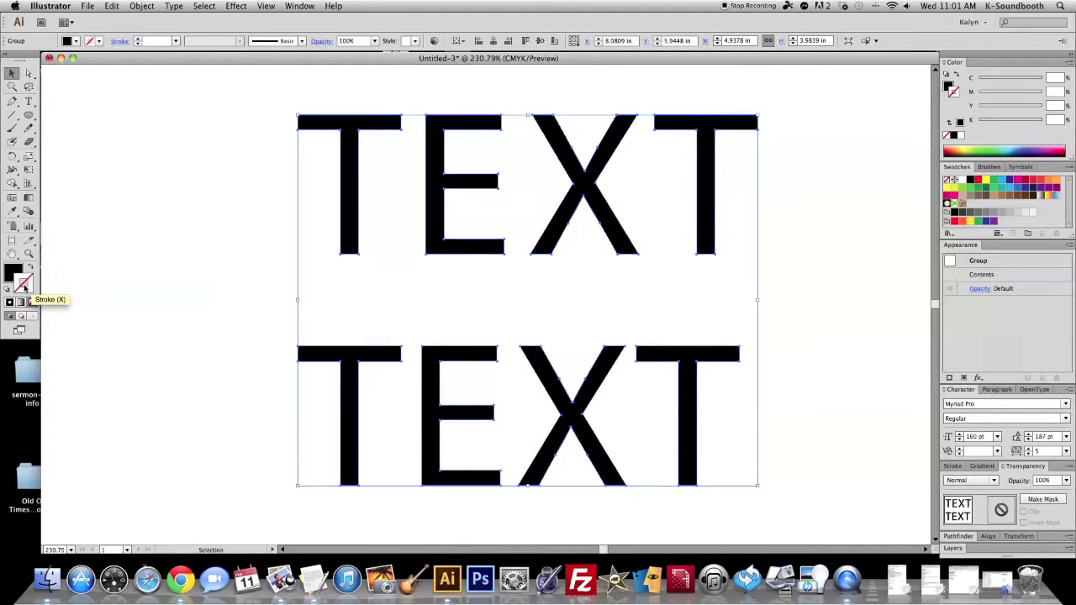
pyautogui.click(9, 274)
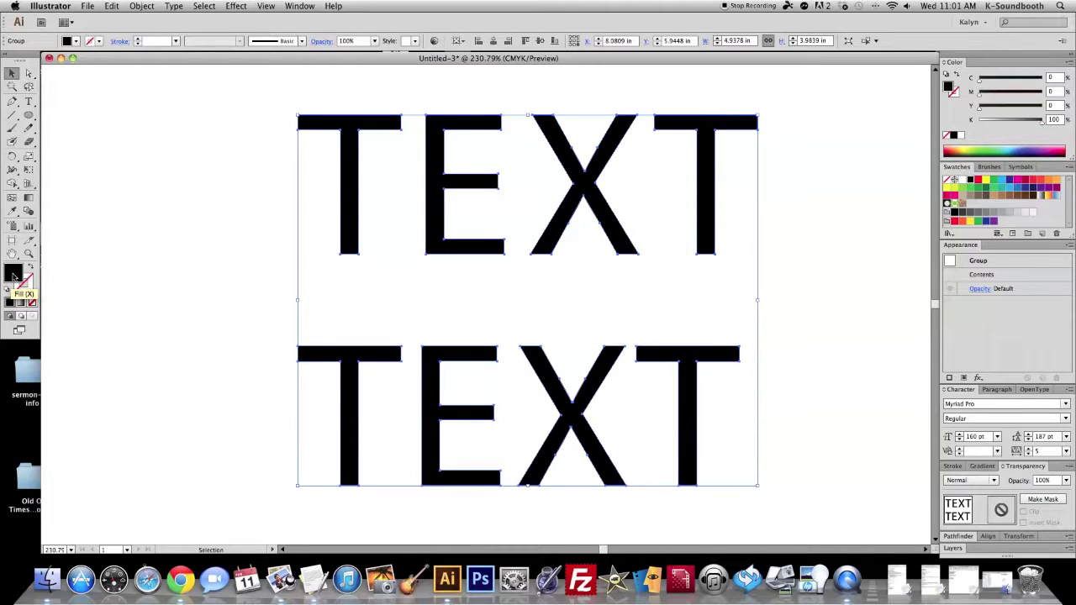
pyautogui.click(18, 287)
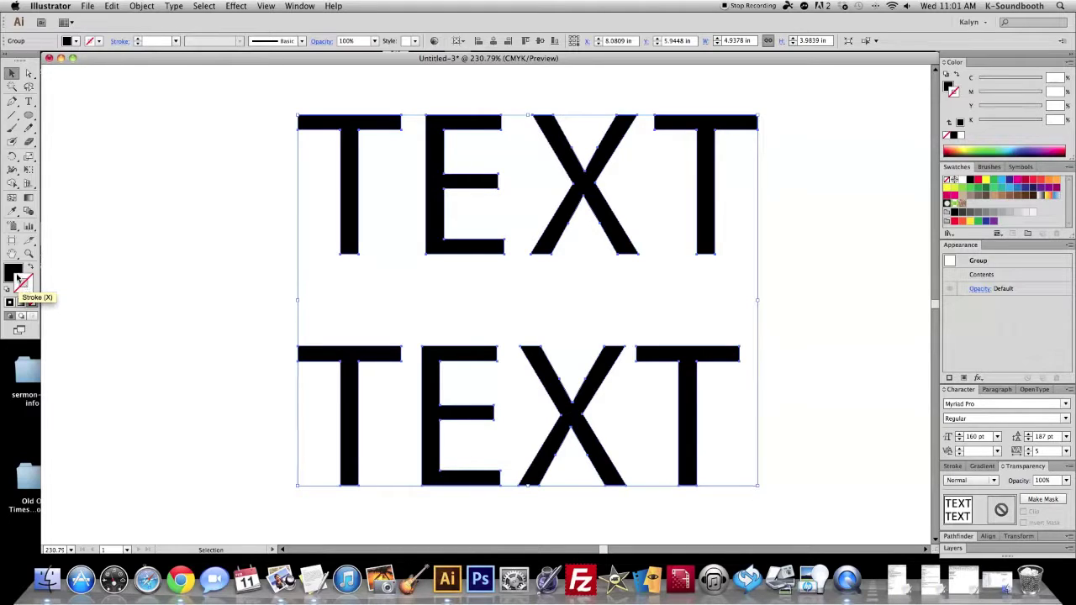
pyautogui.press('x')
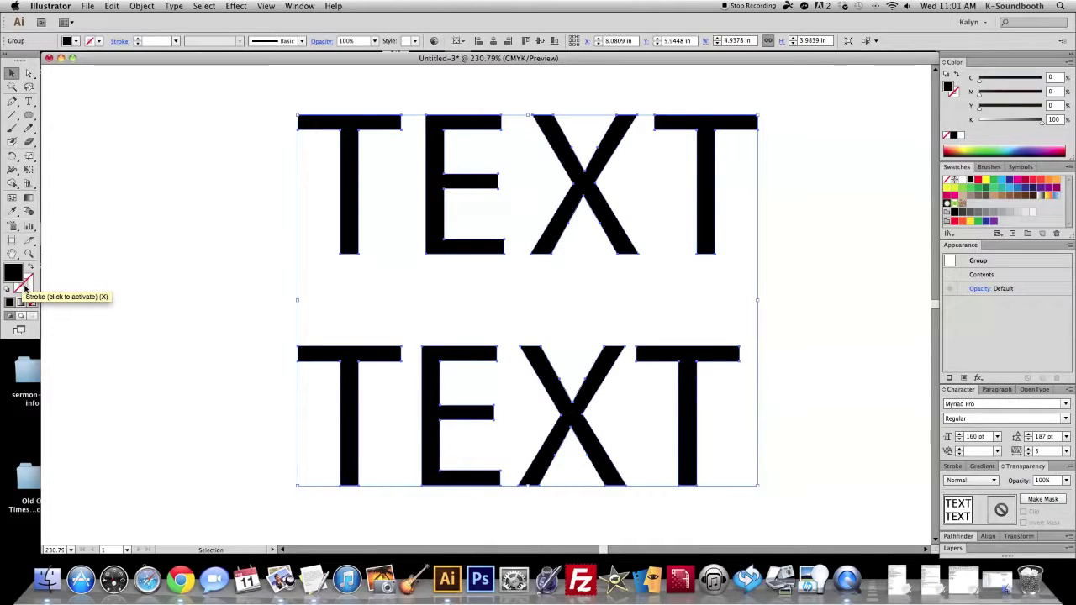
pyautogui.click(21, 285)
pyautogui.click(11, 274)
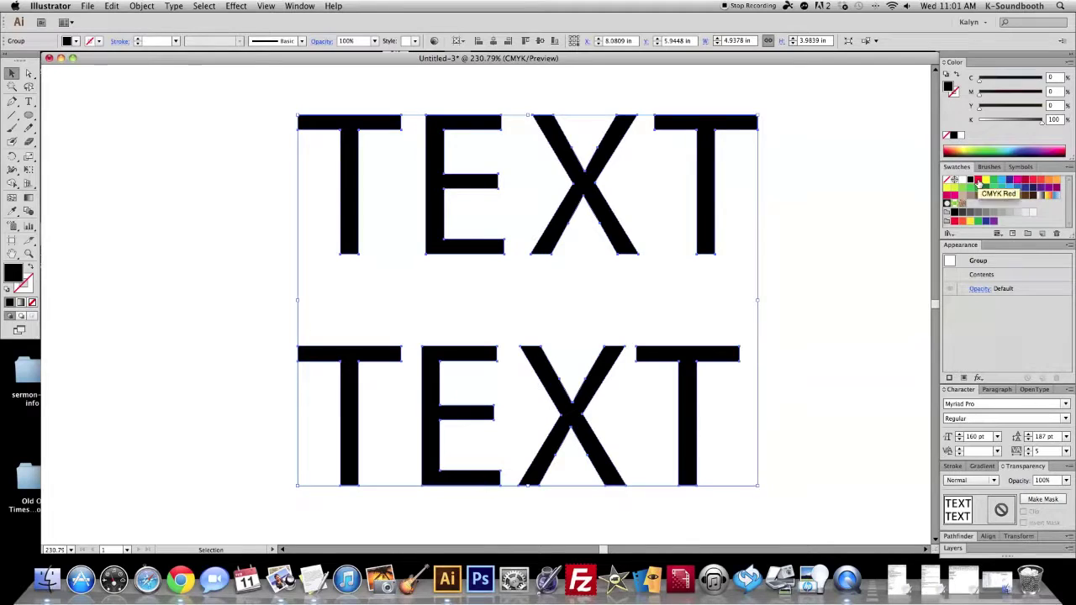
pyautogui.click(978, 183)
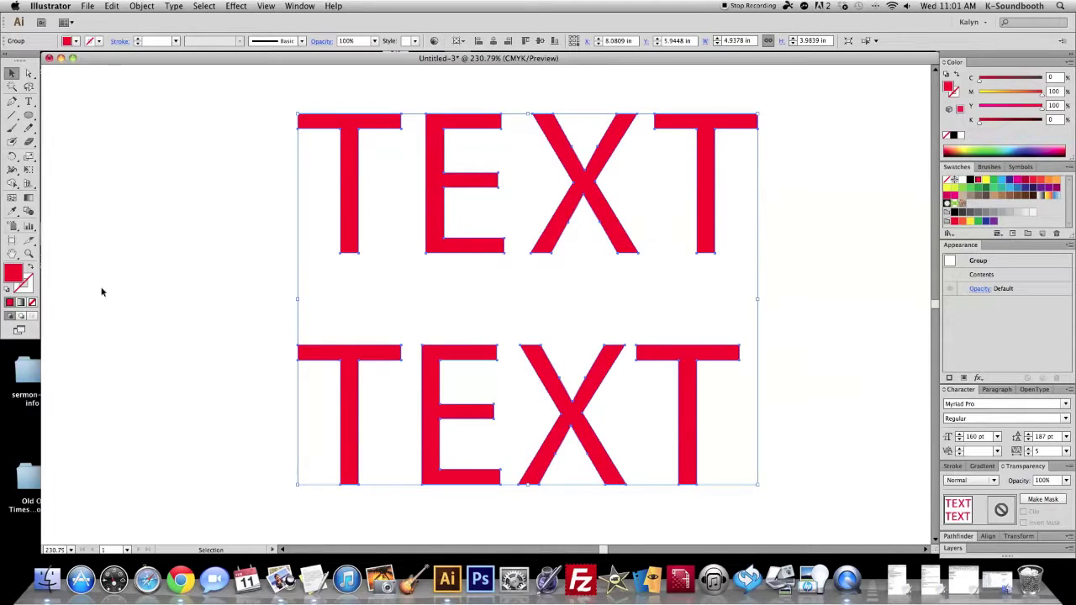
# Swap fill and stroke so the letters become hollow red outlines.
pyautogui.click(31, 268)
pyautogui.click(31, 269)
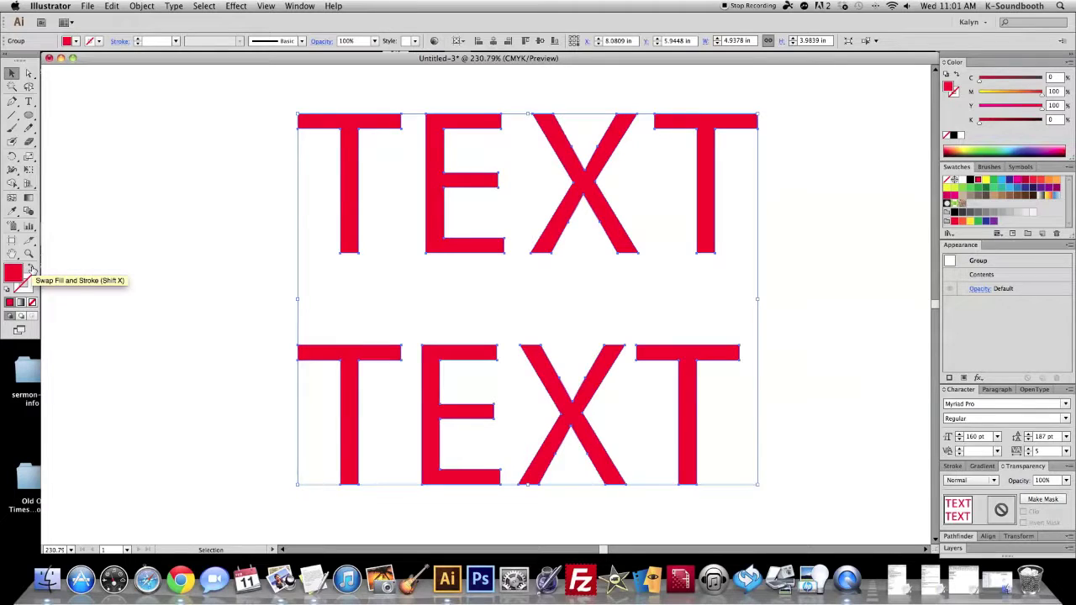
pyautogui.click(32, 268)
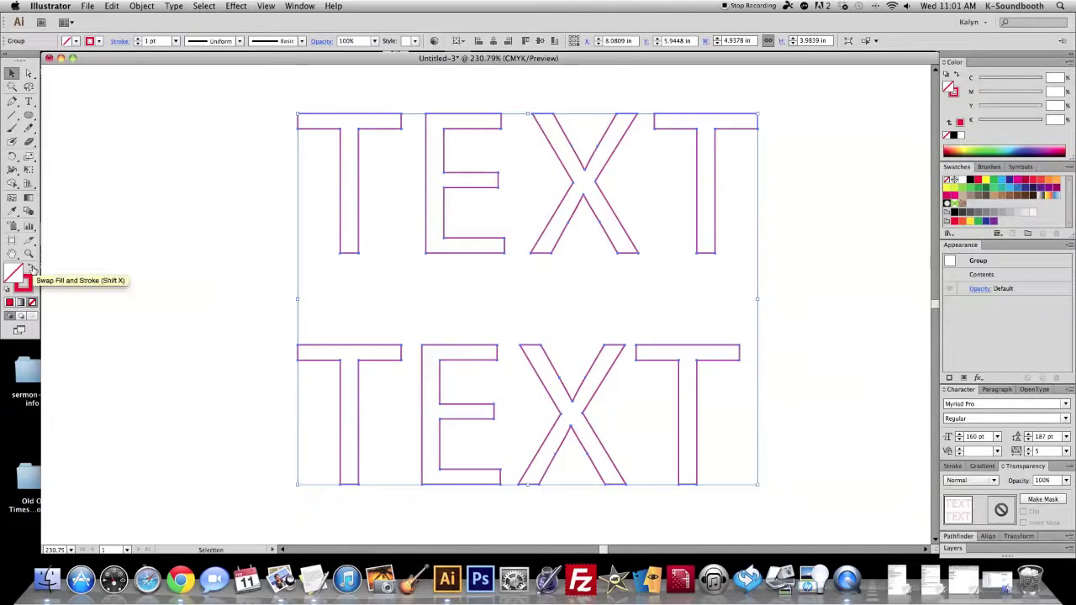
# Swap back to the red fill and give the letters a black stroke.
pyautogui.click(32, 268)
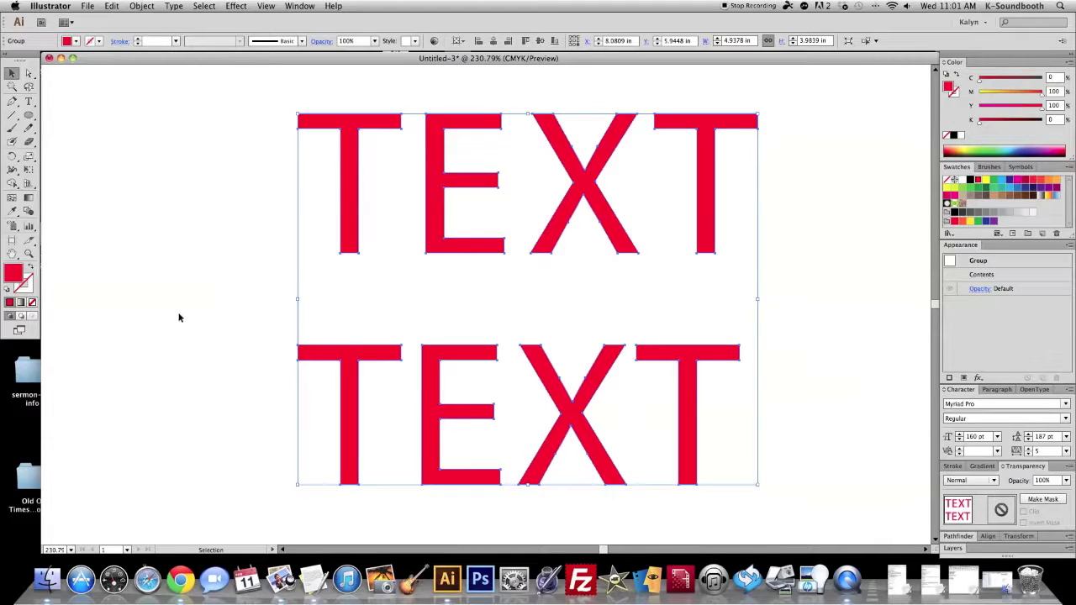
pyautogui.click(29, 289)
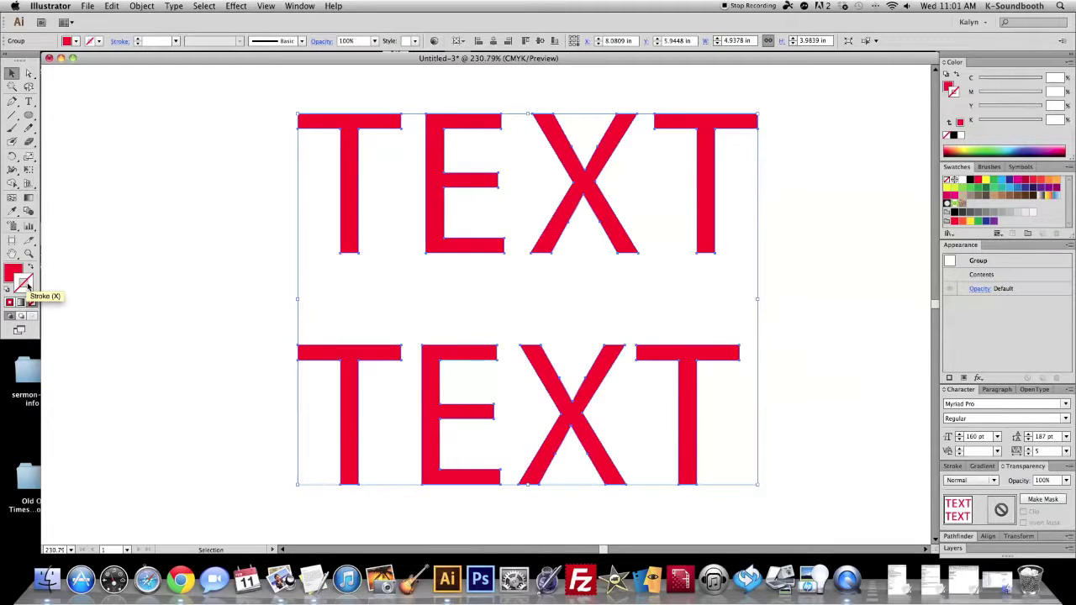
pyautogui.click(970, 180)
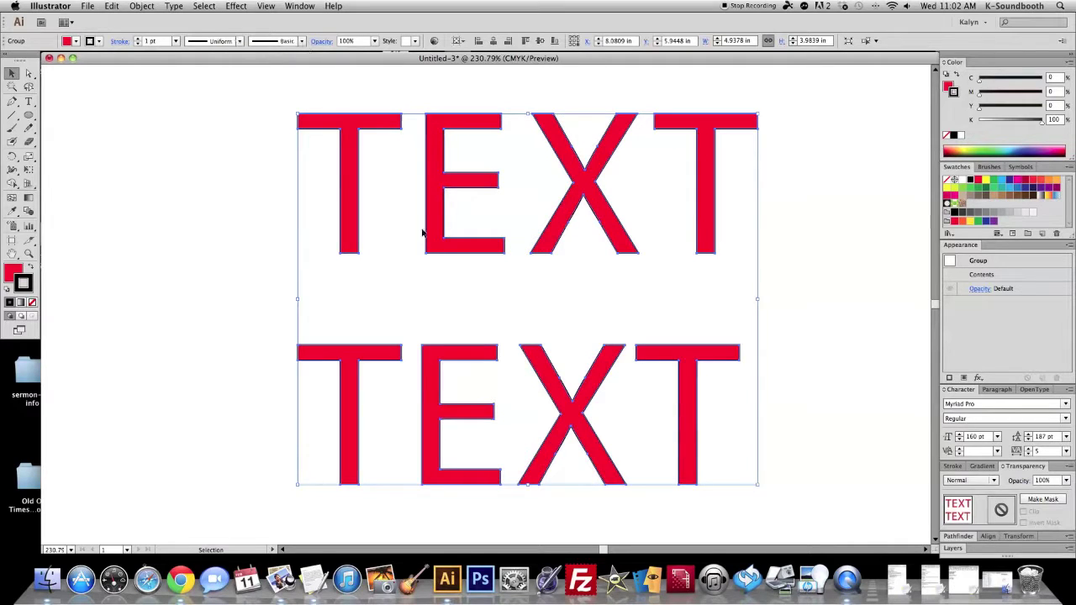
# Set the letters' stroke weight to 3 pt.
pyautogui.click(138, 38)
pyautogui.click(138, 39)
pyautogui.click(138, 38)
pyautogui.click(138, 39)
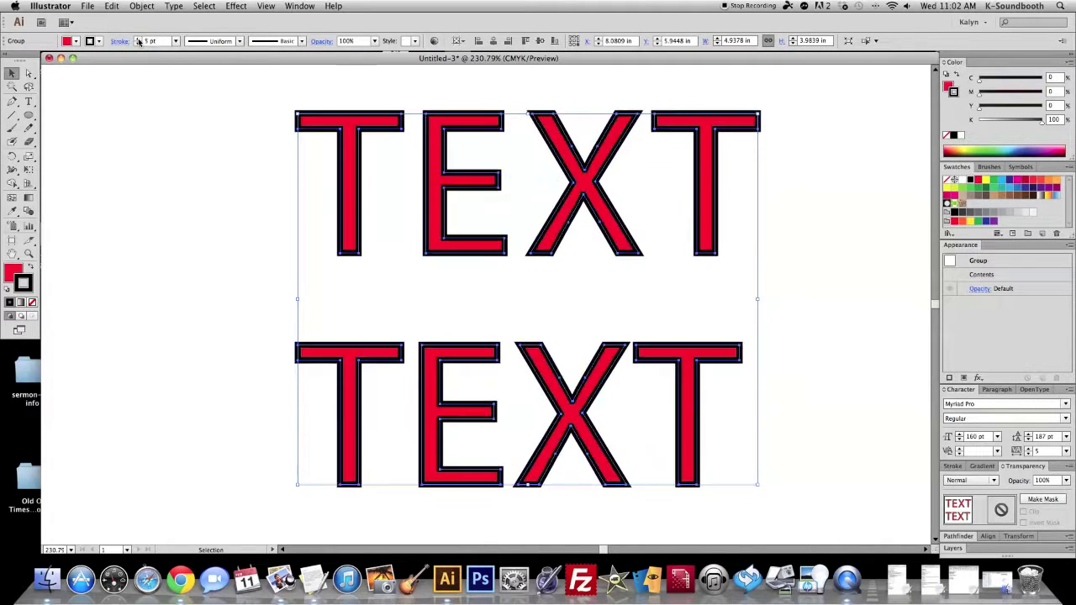
pyautogui.click(137, 44)
pyautogui.click(138, 44)
pyautogui.click(138, 44)
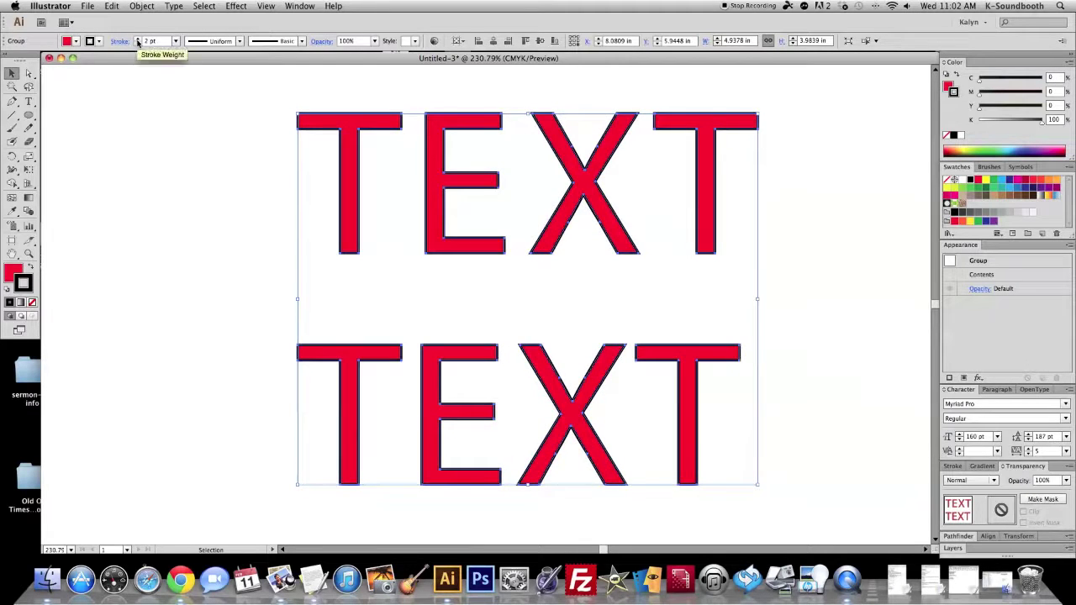
pyautogui.click(138, 39)
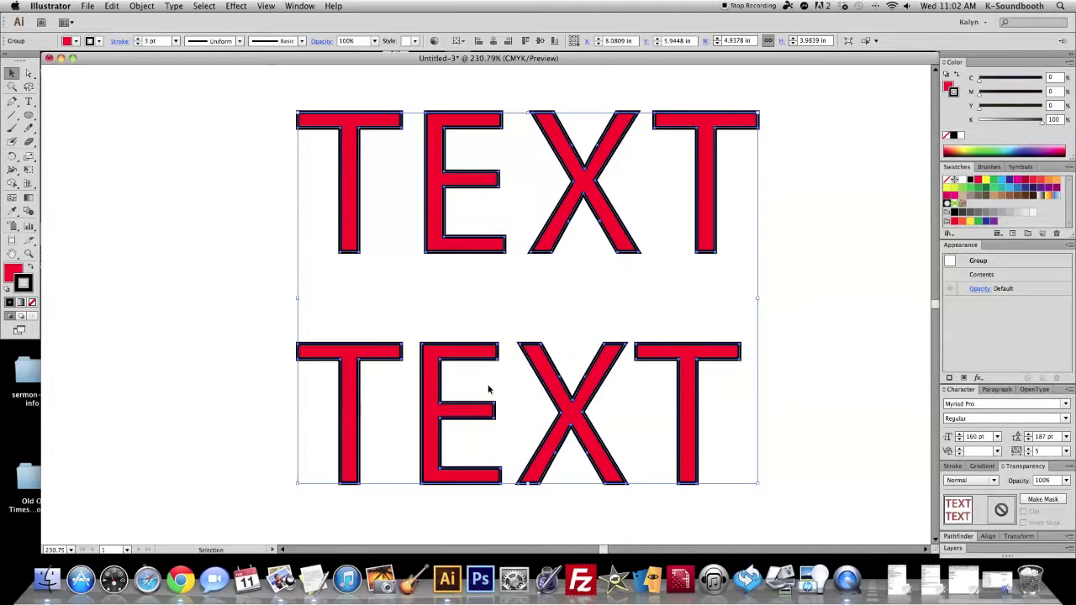
pyautogui.click(952, 466)
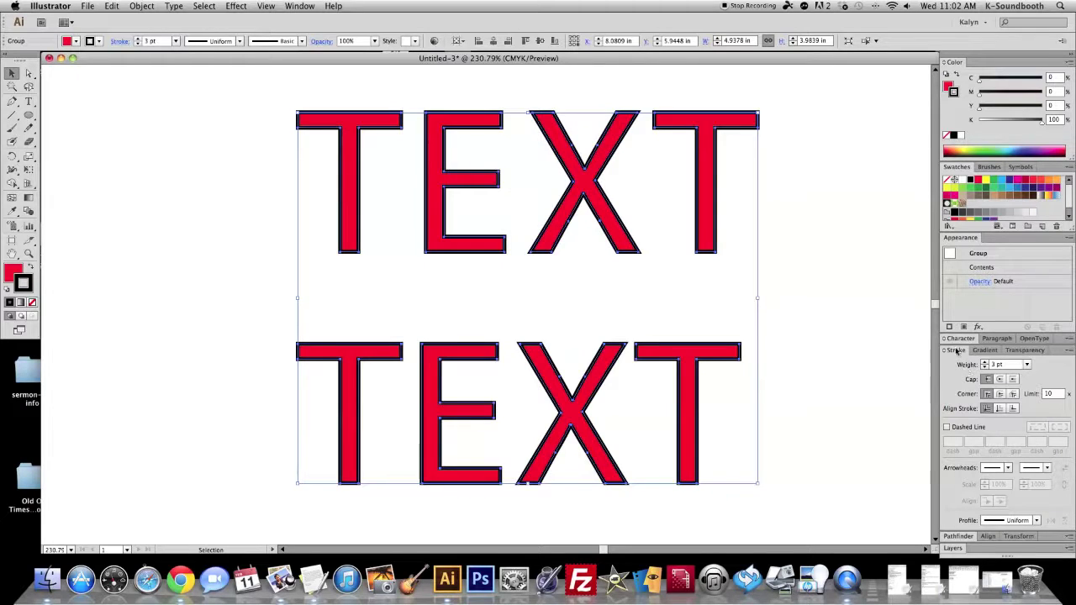
# Give the stroke round caps and compare mitre and round joins close up.
pyautogui.click(300, 6)
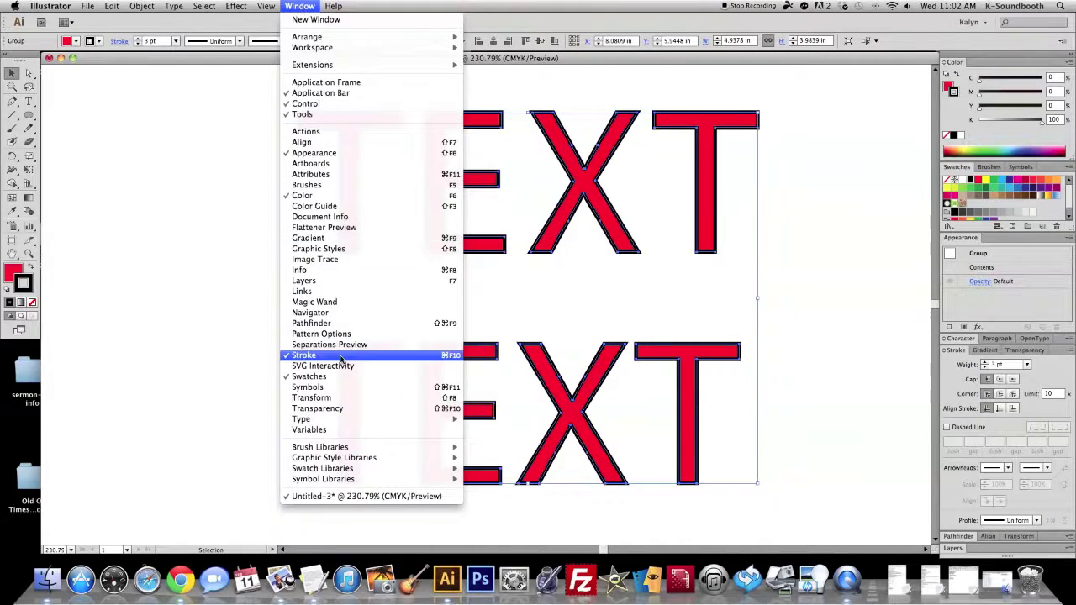
pyautogui.click(964, 380)
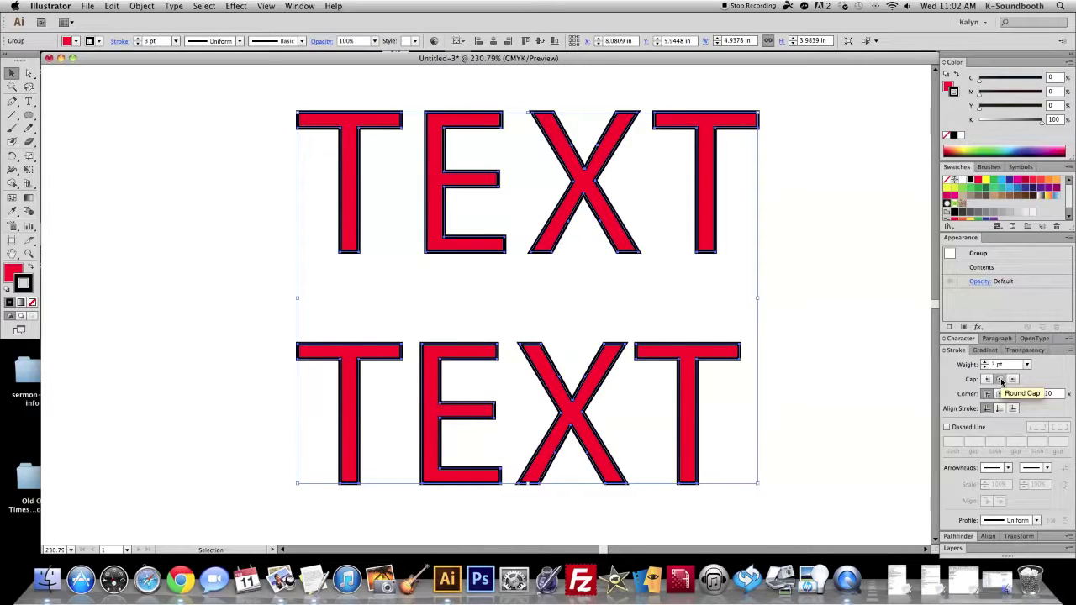
pyautogui.click(1001, 380)
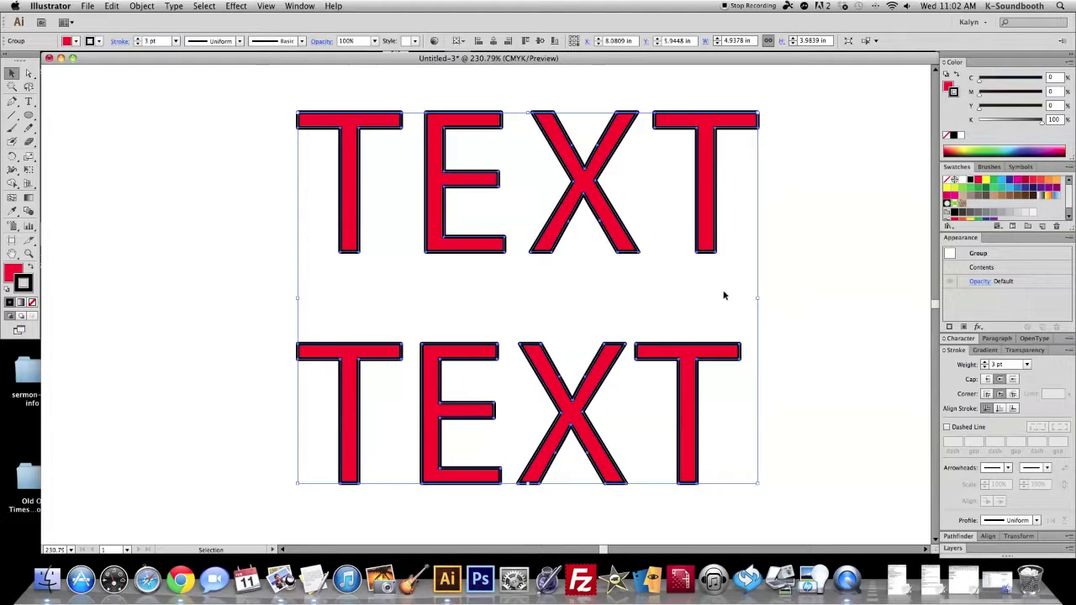
pyautogui.press('z')
pyautogui.moveTo(699, 231); pyautogui.dragTo(740, 279)
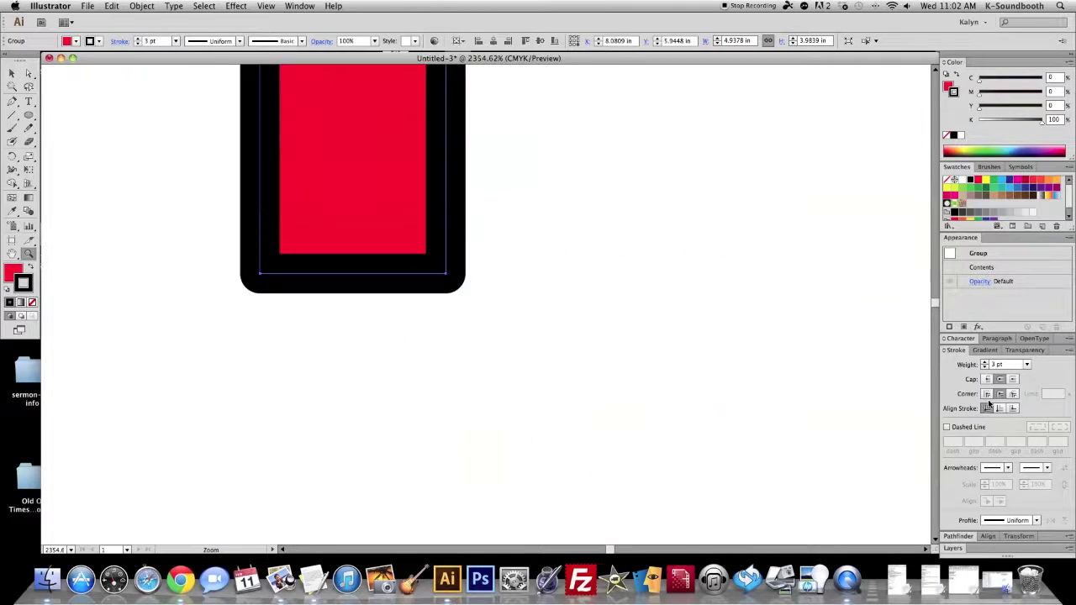
pyautogui.click(987, 395)
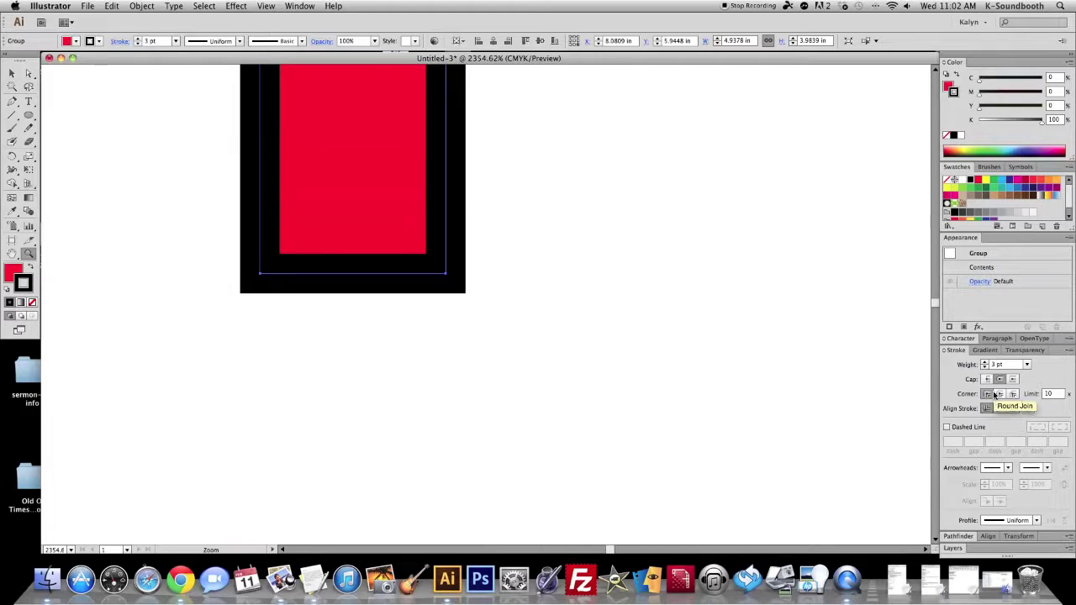
pyautogui.click(999, 394)
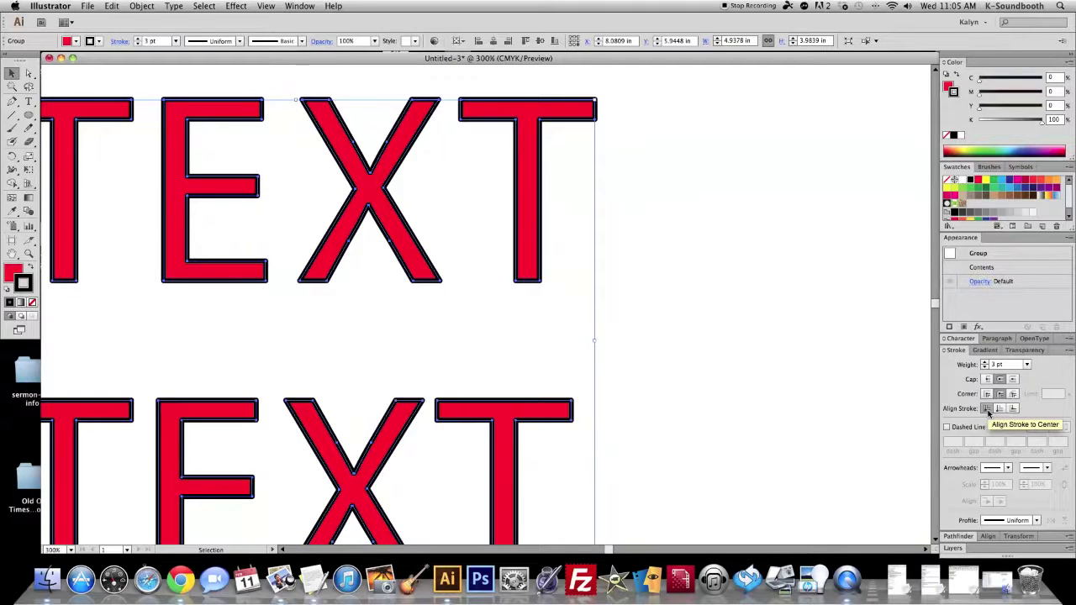
# Zoom on the T's stem and set mitre joins with the stroke aligned outside.
pyautogui.click(593, 306)
pyautogui.click(541, 272)
pyautogui.press('z')
pyautogui.moveTo(490, 217); pyautogui.dragTo(621, 308)
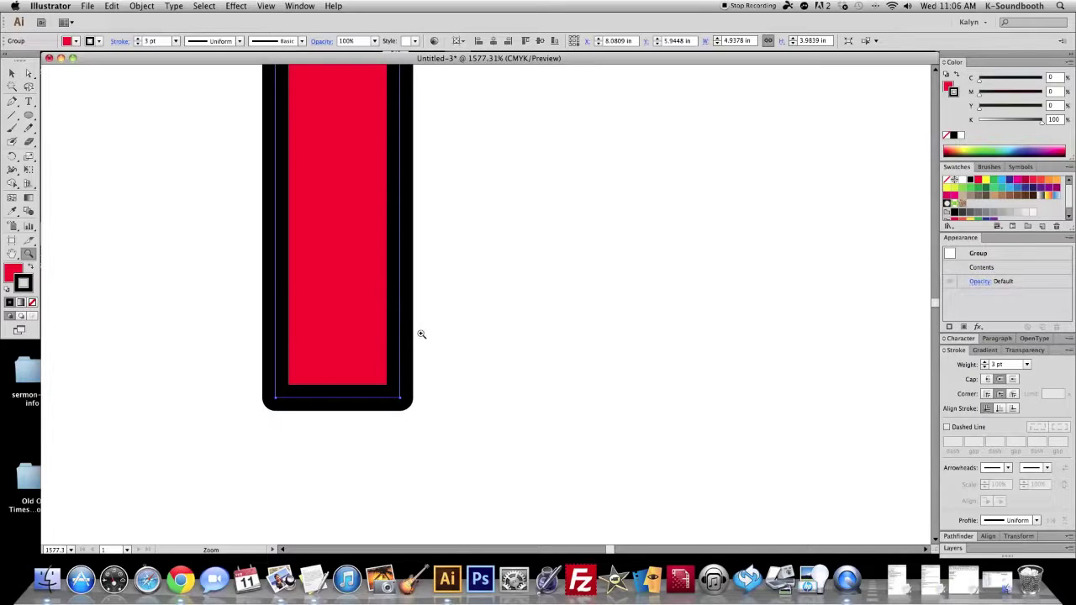
pyautogui.click(1001, 410)
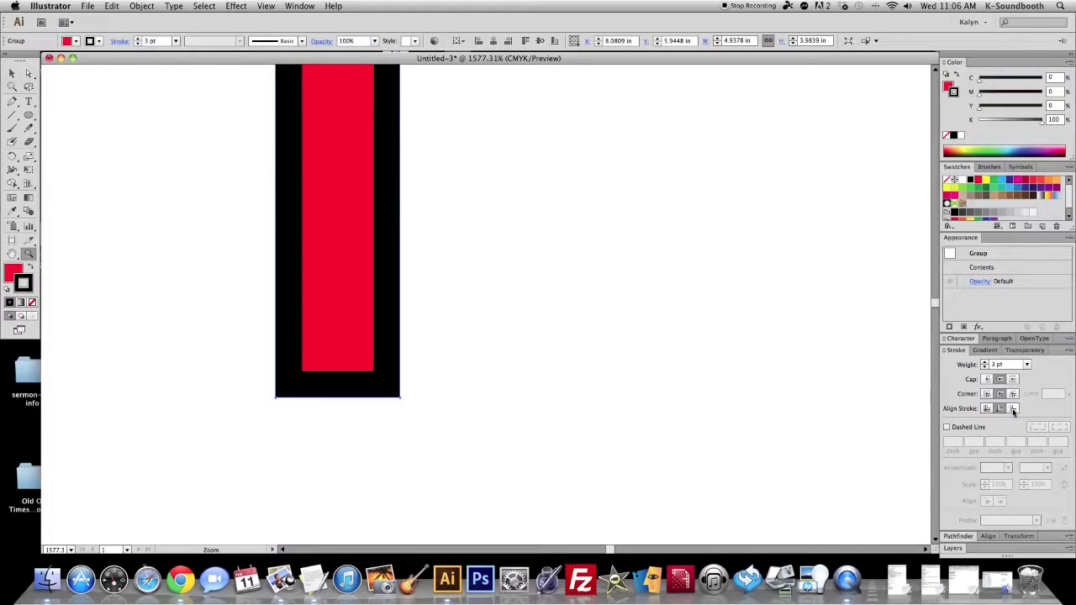
pyautogui.click(1013, 408)
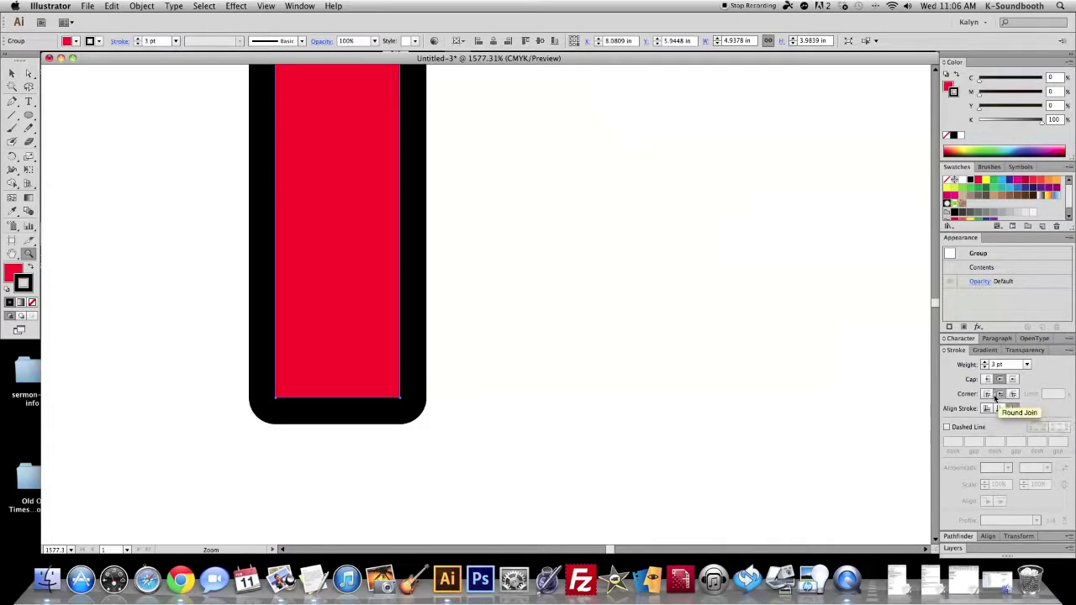
pyautogui.click(988, 395)
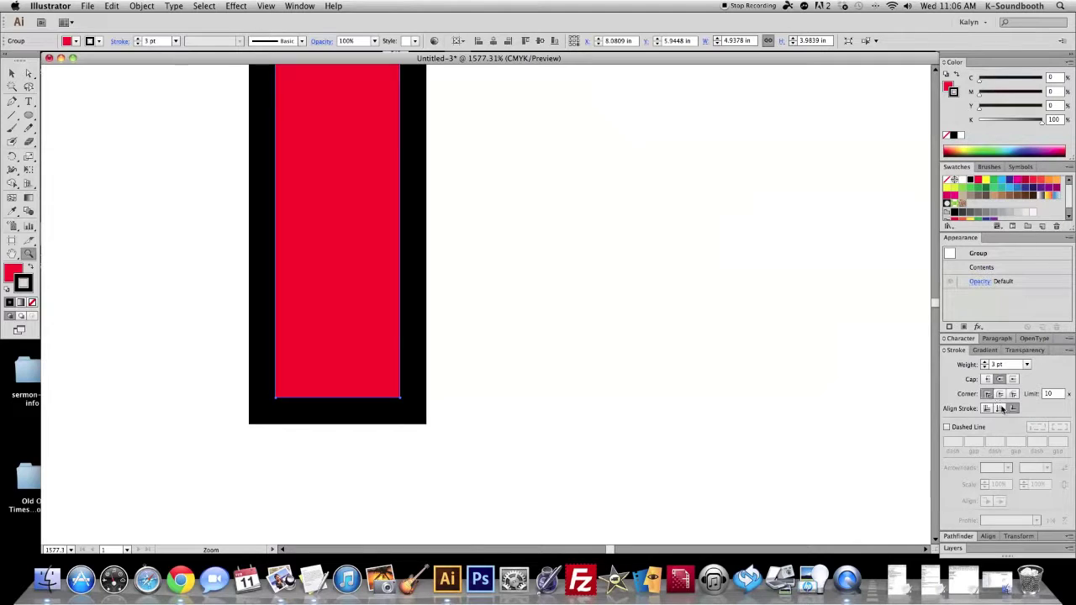
pyautogui.click(1000, 409)
pyautogui.click(1013, 409)
# Frame both TEXT groups, confirm Outside stroke alignment over Center, then deselect.
pyautogui.press('super+minus')
pyautogui.press('super+minus')
pyautogui.press('super+minus')
pyautogui.press('super+minus')
pyautogui.press('super+minus')
pyautogui.press('super+minus')
pyautogui.press('super+minus')
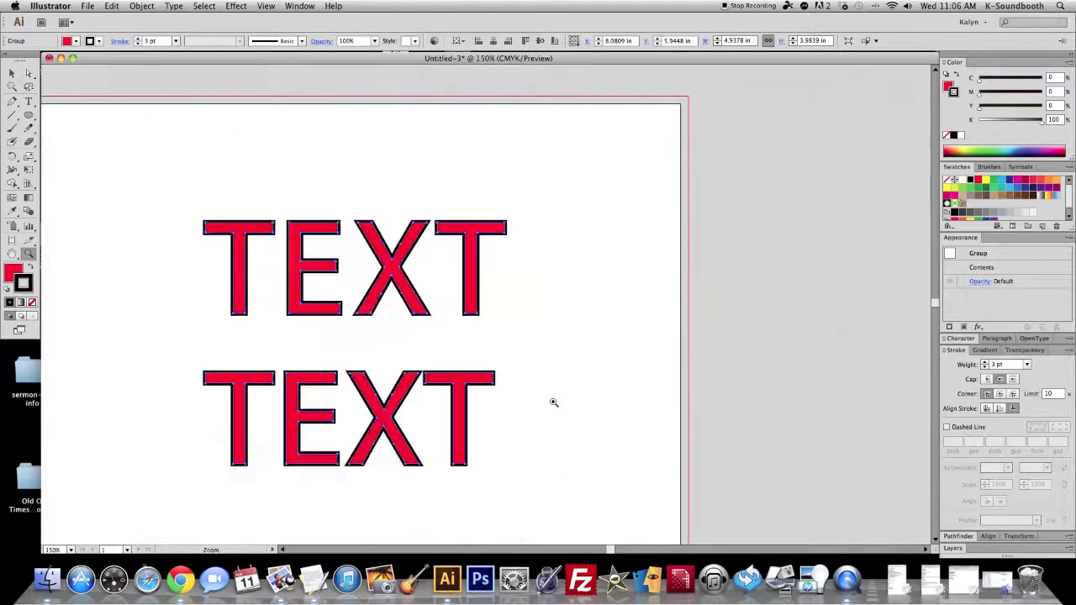
pyautogui.hscroll(-3, 541, 331)
pyautogui.moveTo(575, 455); pyautogui.dragTo(566, 476)
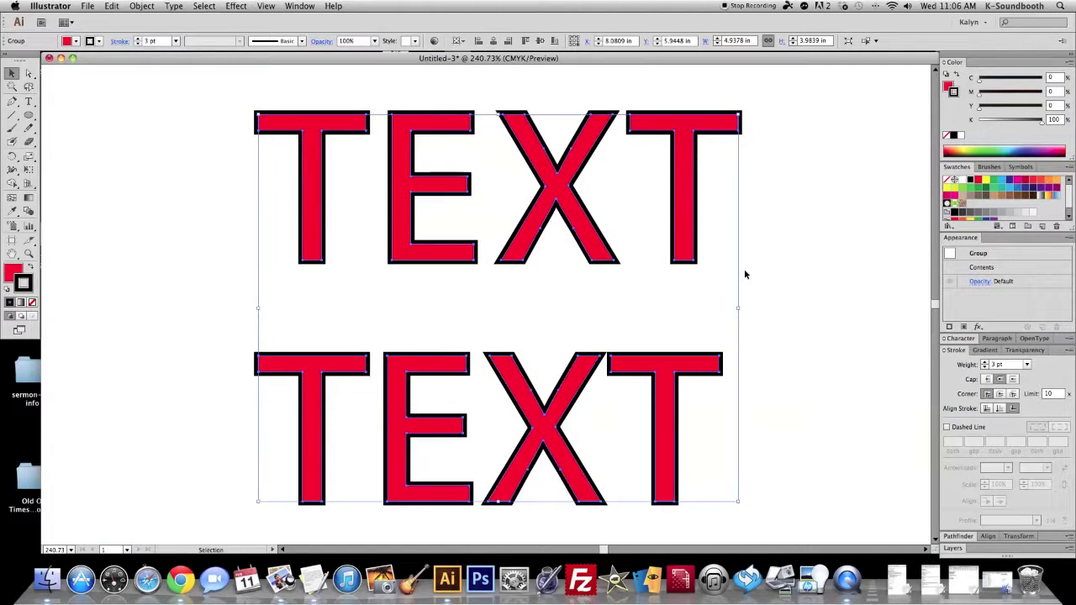
pyautogui.click(987, 409)
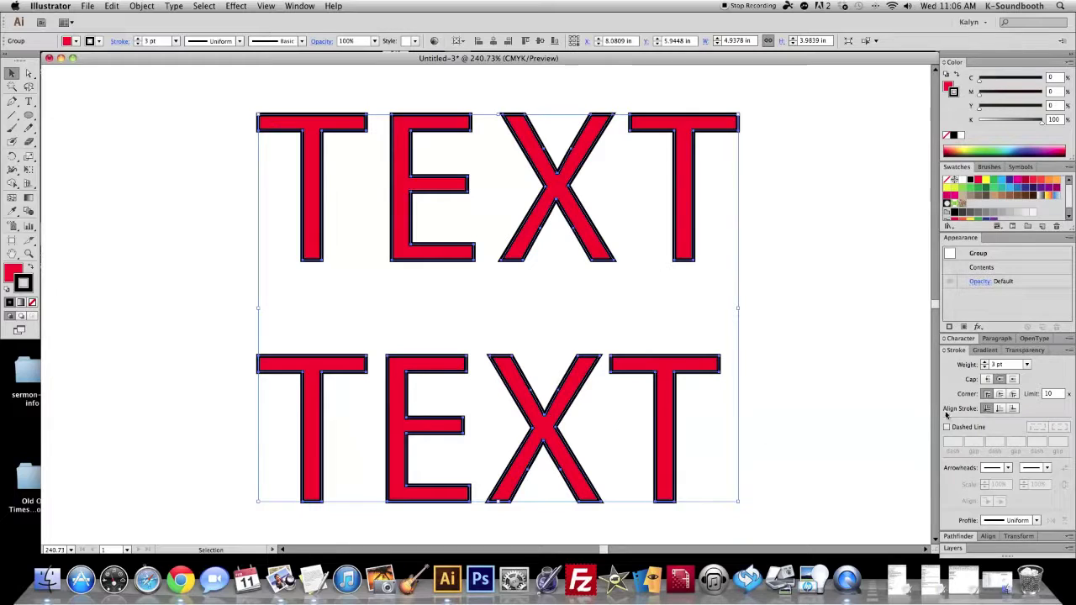
pyautogui.click(1013, 408)
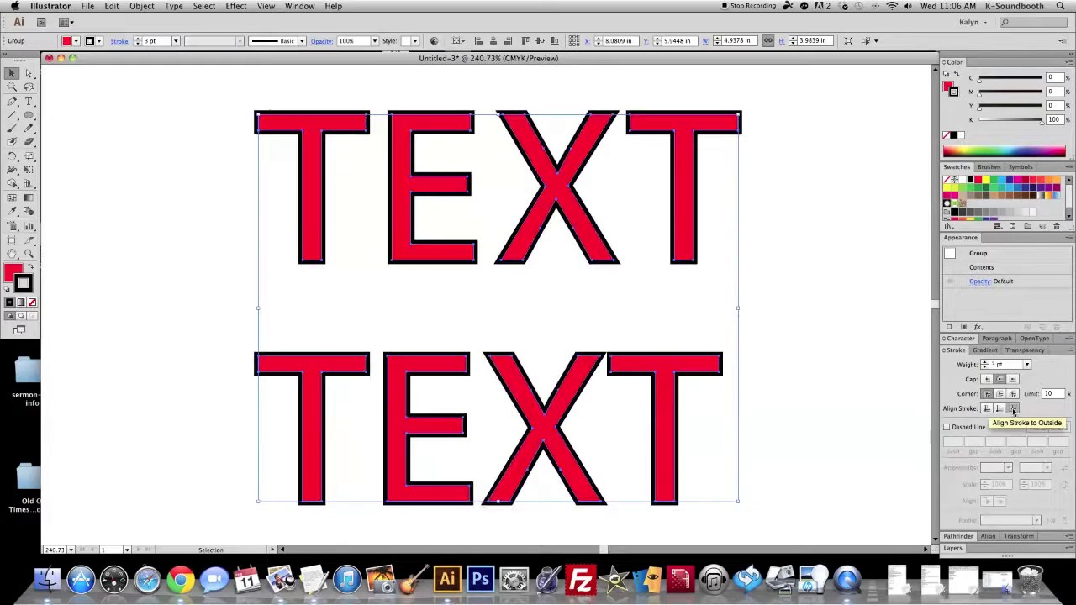
pyautogui.click(747, 384)
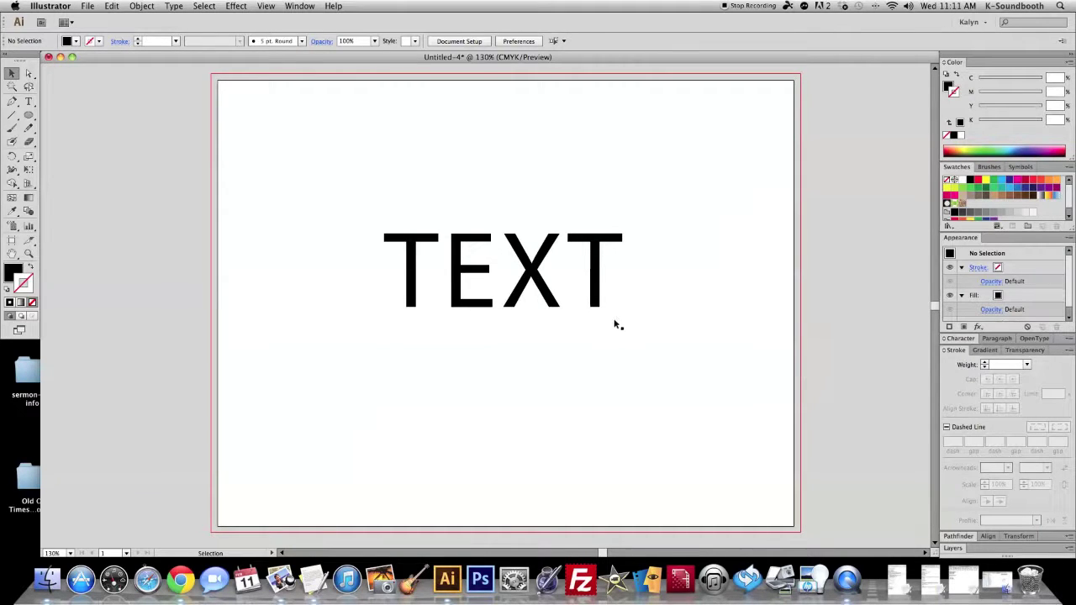
# Duplicate TEXT, outline and delete the copy, then centre the editable TEXT on the artboard.
pyautogui.click(526, 278)
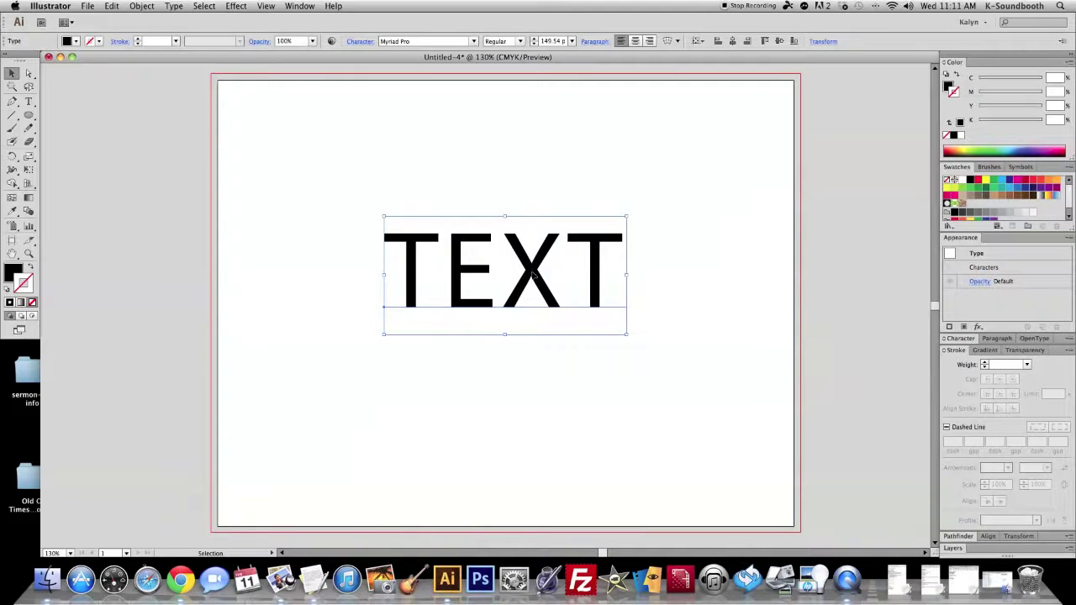
pyautogui.moveTo(534, 274); pyautogui.dragTo(542, 349)
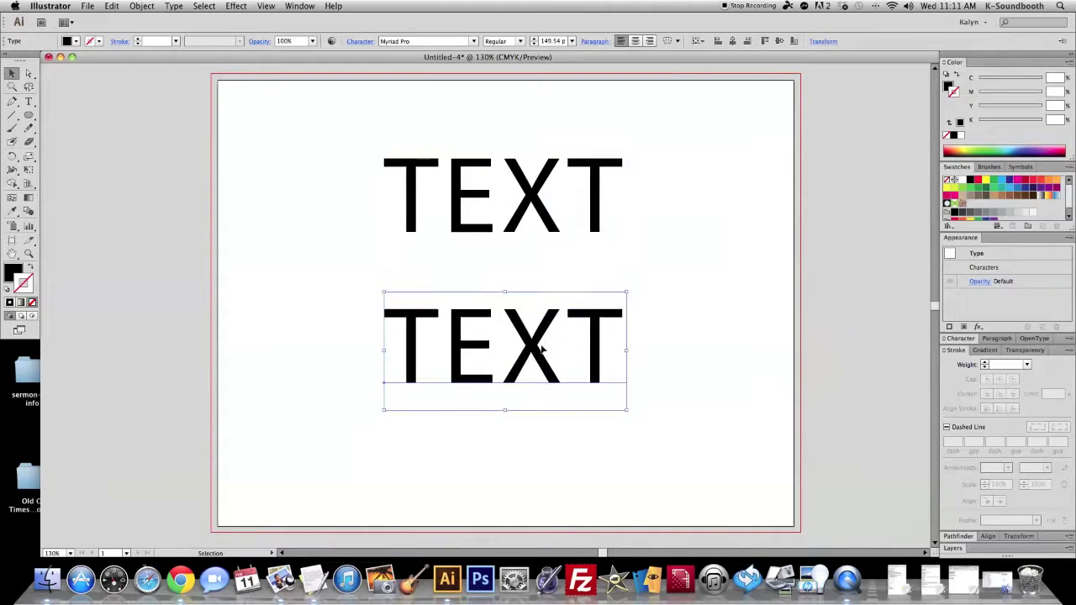
pyautogui.press('super+shift+o')
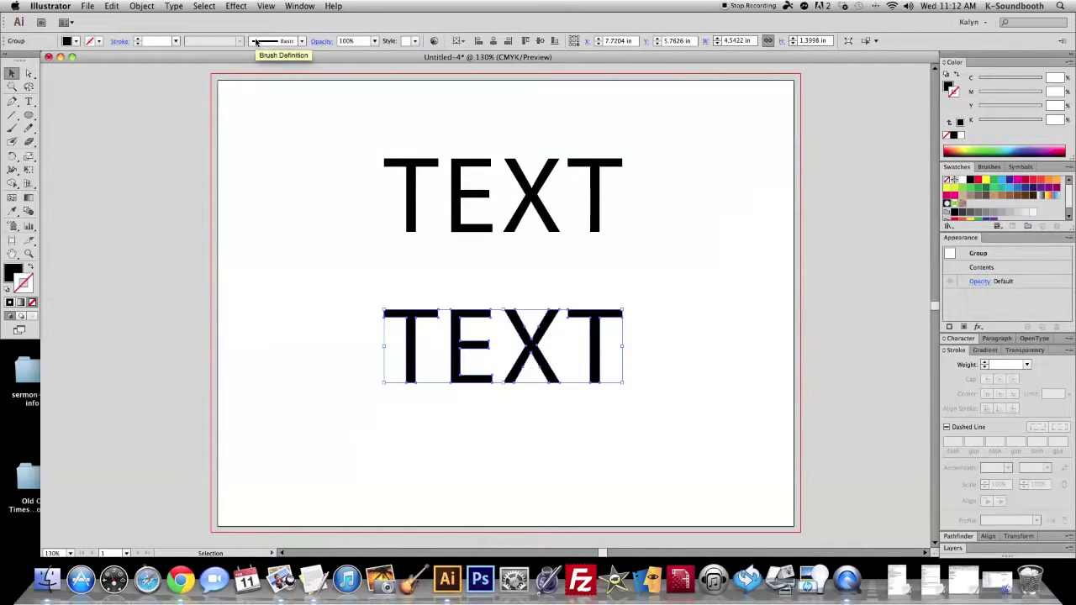
pyautogui.moveTo(378, 297); pyautogui.dragTo(435, 337)
pyautogui.press('Delete')
pyautogui.moveTo(538, 212); pyautogui.dragTo(538, 338)
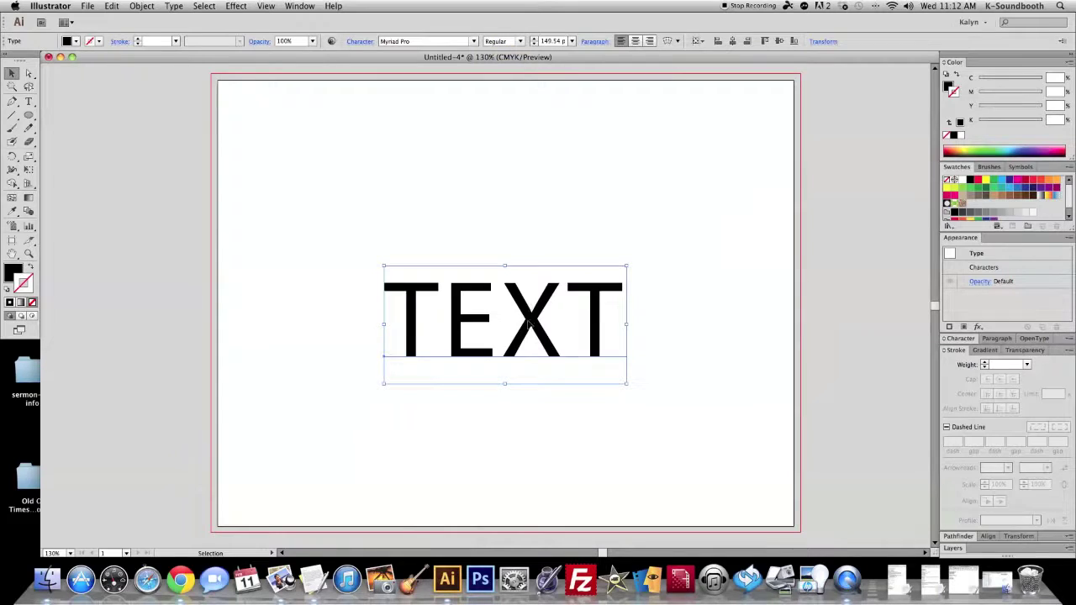
pyautogui.moveTo(531, 323); pyautogui.dragTo(531, 301)
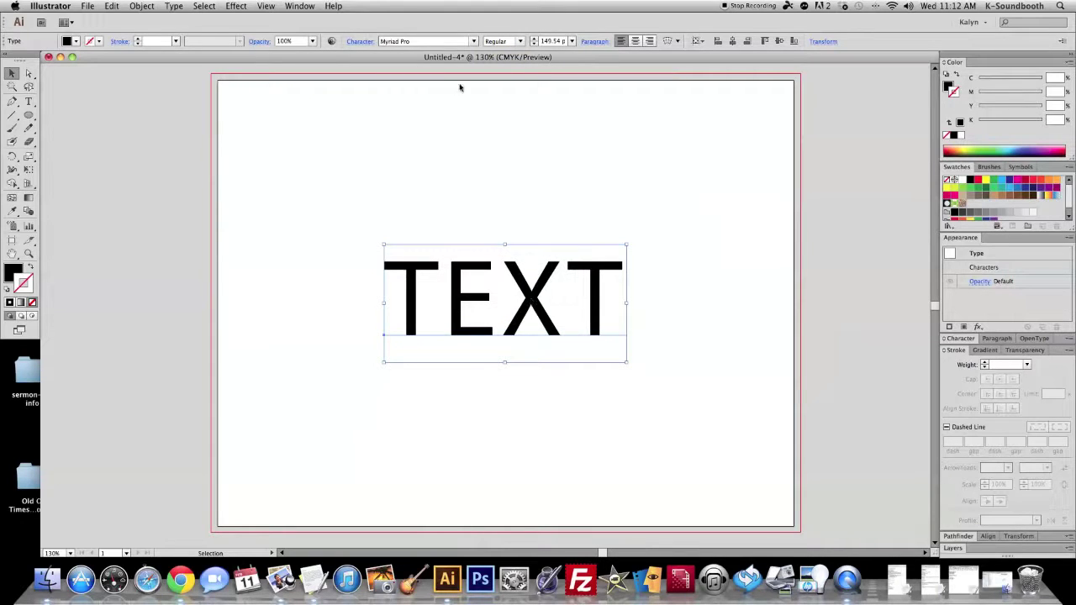
# Apply the Blessed Day script font to TEXT.
pyautogui.click(474, 42)
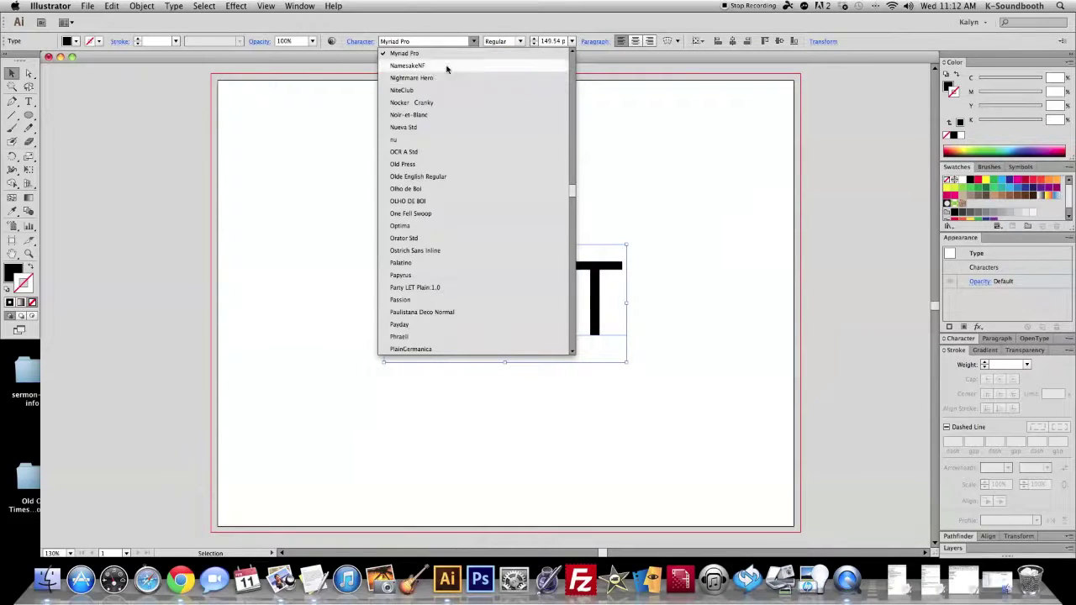
pyautogui.scroll(-2, 483, 130)
pyautogui.moveTo(572, 194); pyautogui.dragTo(570, 84)
pyautogui.click(410, 73)
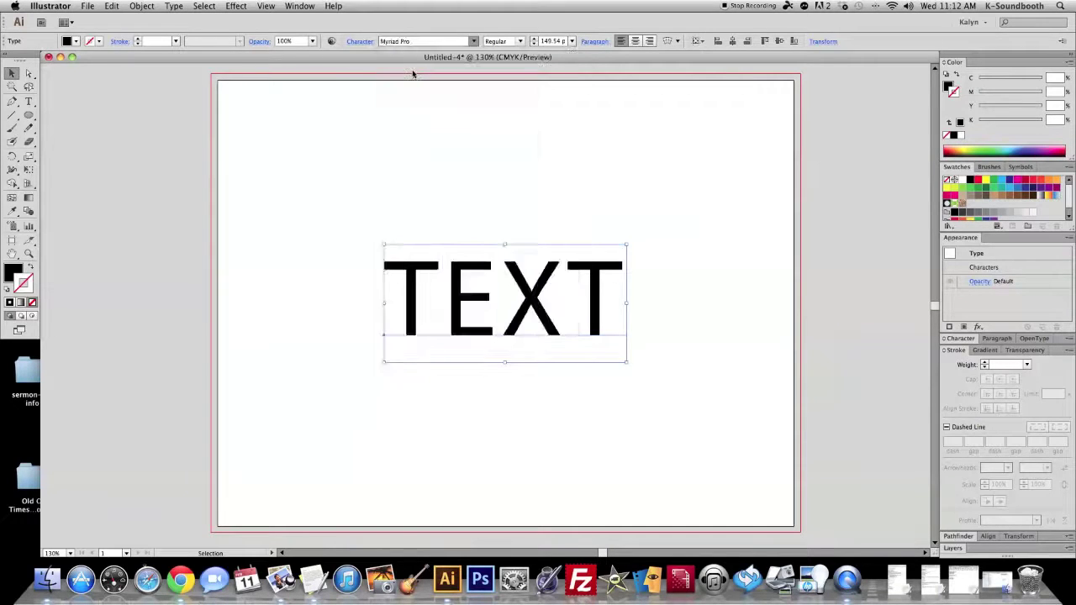
# Preview fonts such as Boston Traffic, then set TEXT in Respective.
pyautogui.click(469, 41)
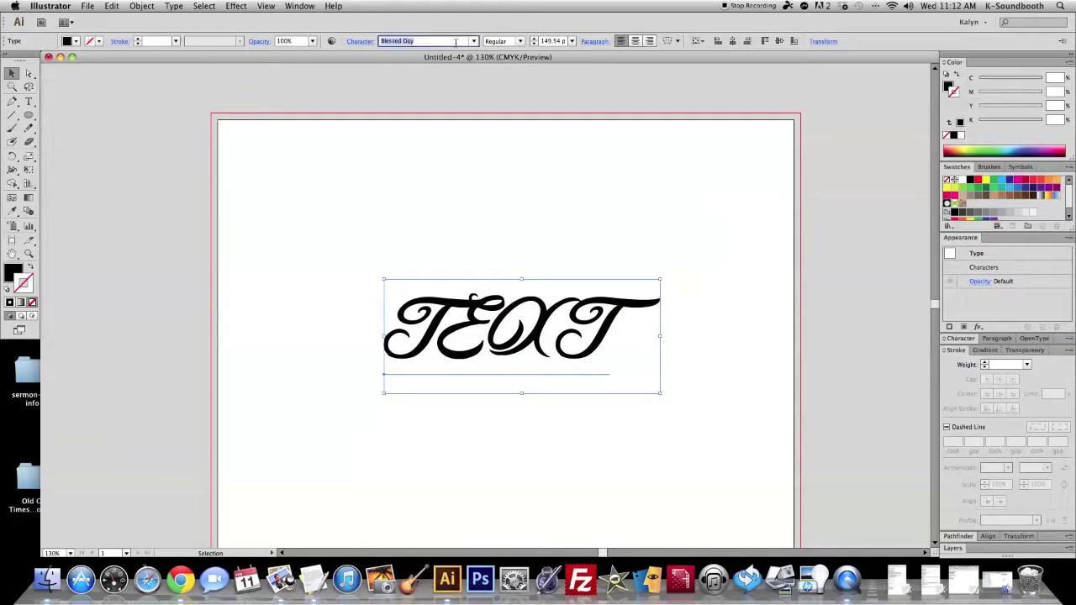
pyautogui.press('Down')
pyautogui.press('Down')
pyautogui.press('Down')
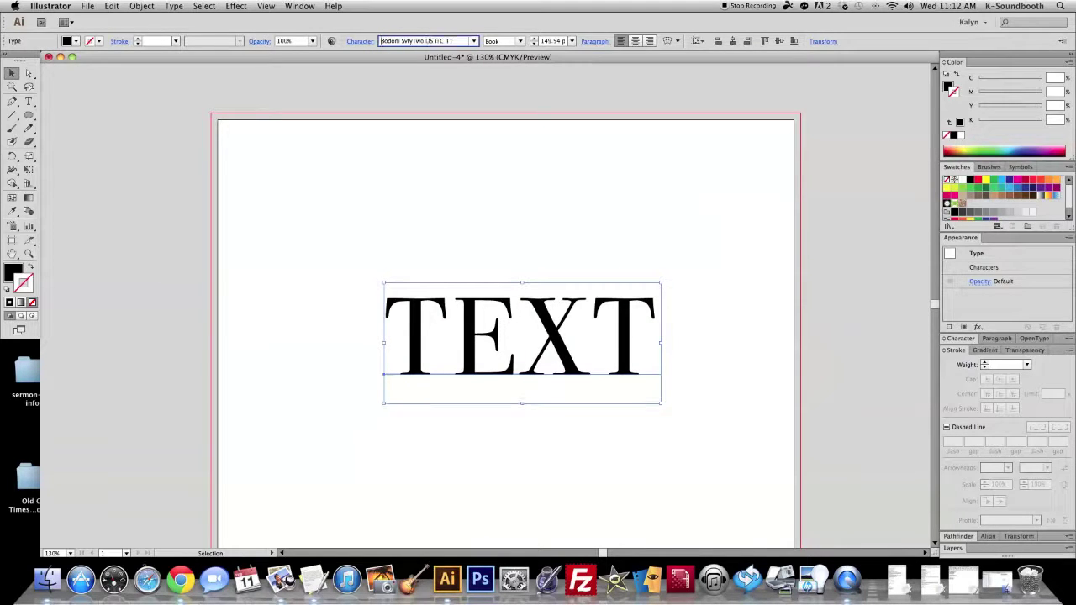
pyautogui.press('Down')
pyautogui.press('Down')
pyautogui.press('Down')
pyautogui.press('Down')
pyautogui.press('Down')
pyautogui.press('Down')
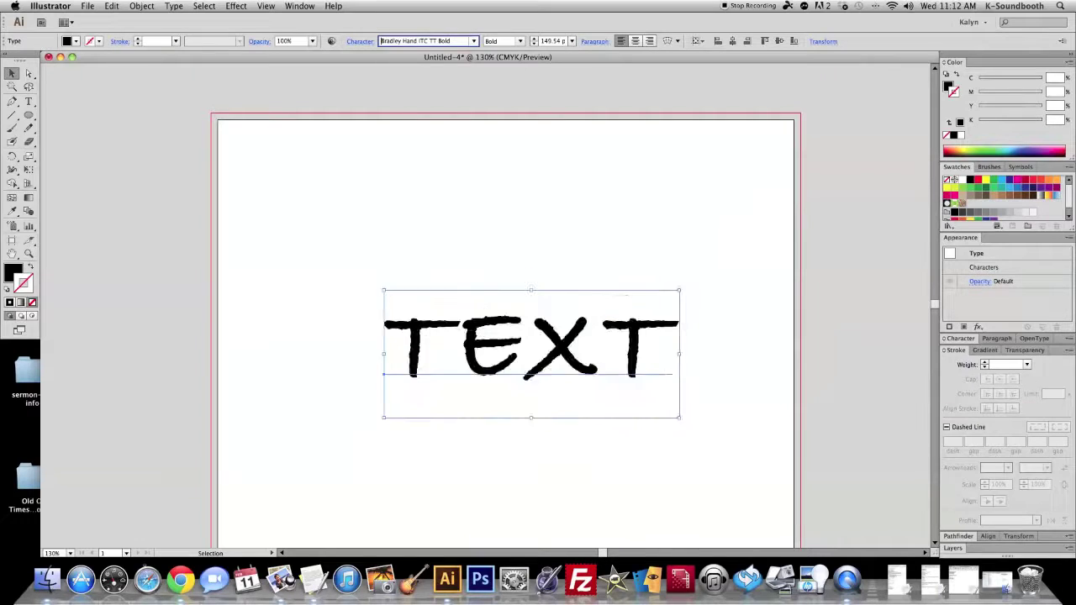
pyautogui.press('Down')
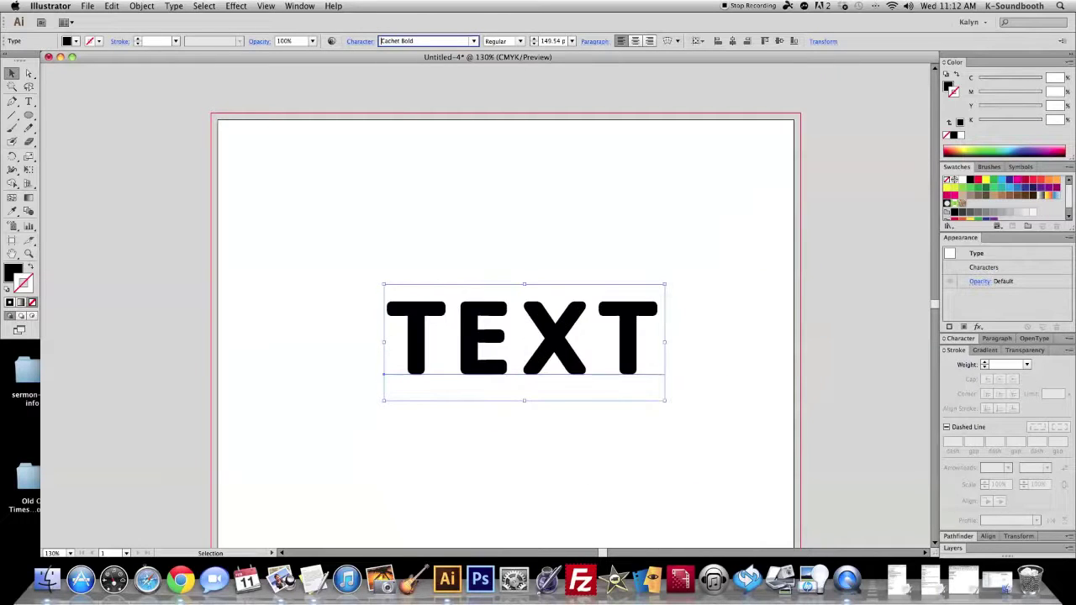
pyautogui.click(474, 42)
pyautogui.scroll(-20, 454, 166)
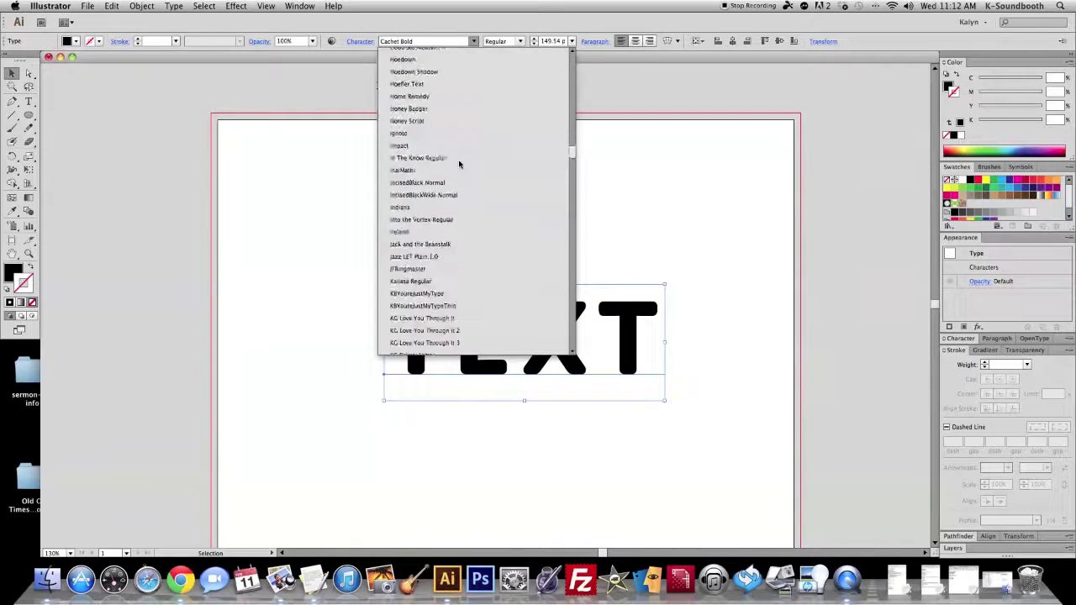
pyautogui.click(416, 225)
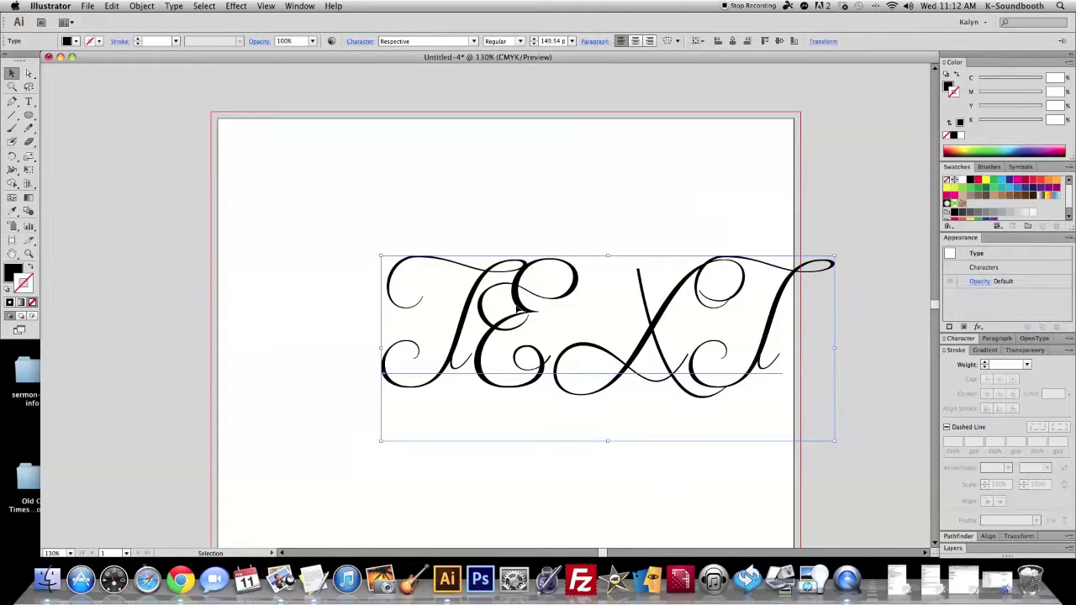
pyautogui.rightClick(501, 296)
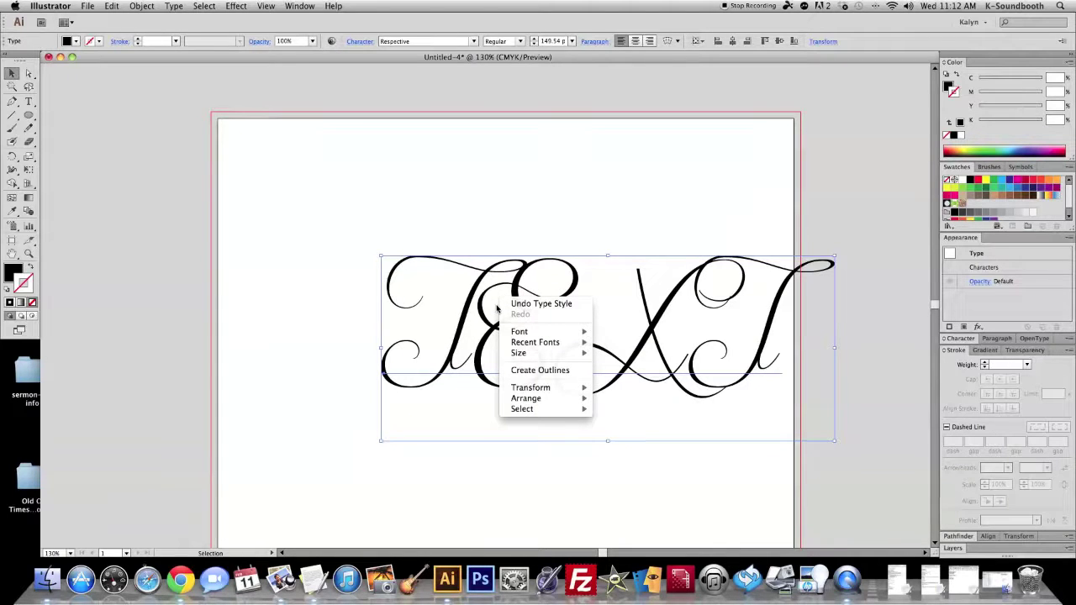
# Set TEXT in Freshman from the context Font menu and shift it slightly left.
pyautogui.moveTo(521, 336)
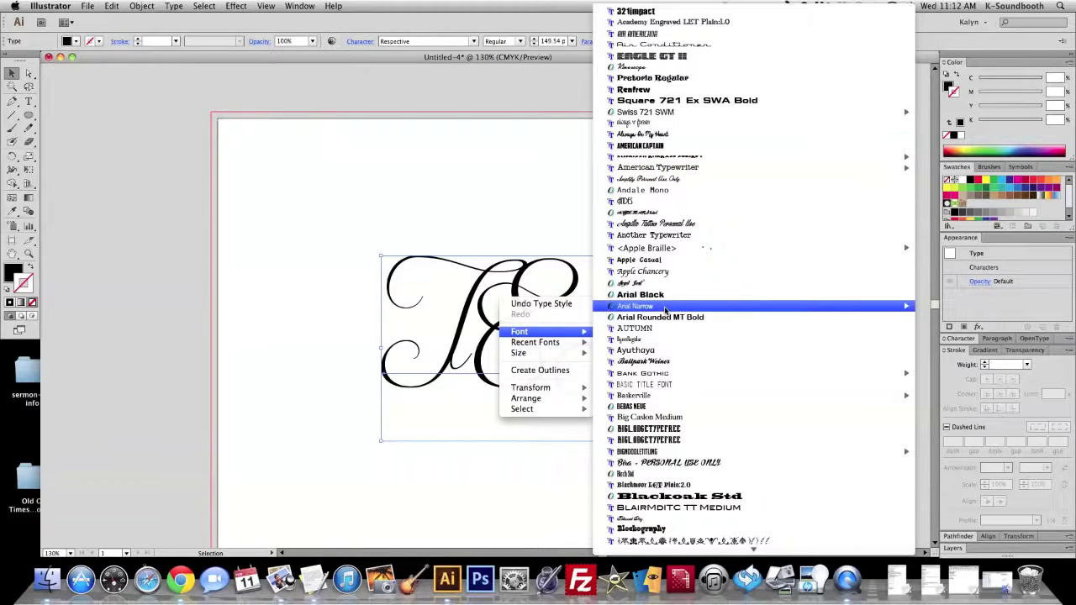
pyautogui.scroll(-1, 688, 417)
pyautogui.scroll(-15, 688, 418)
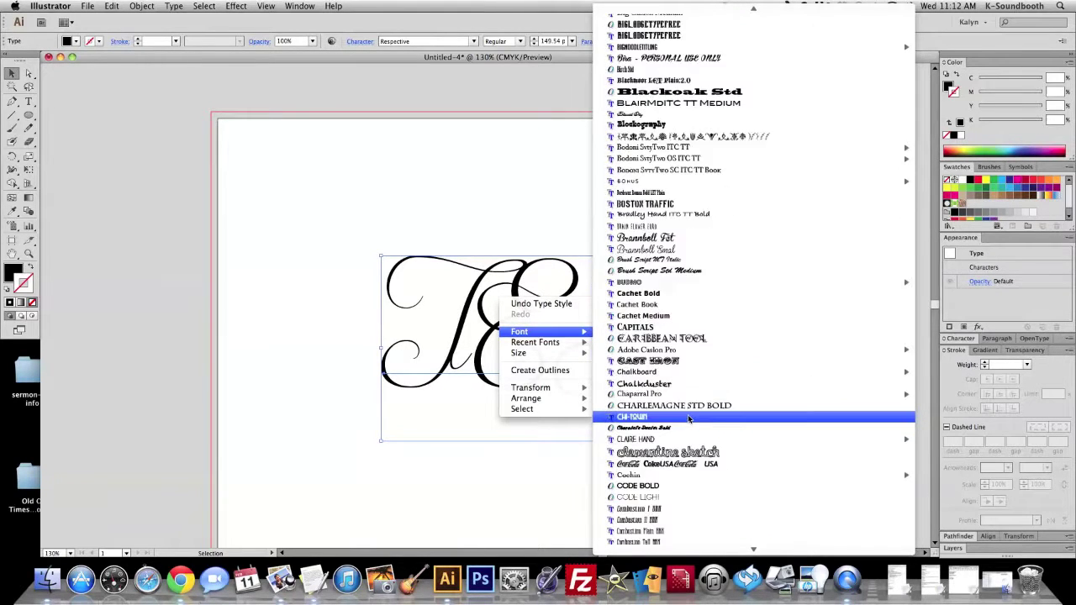
pyautogui.scroll(-15, 688, 418)
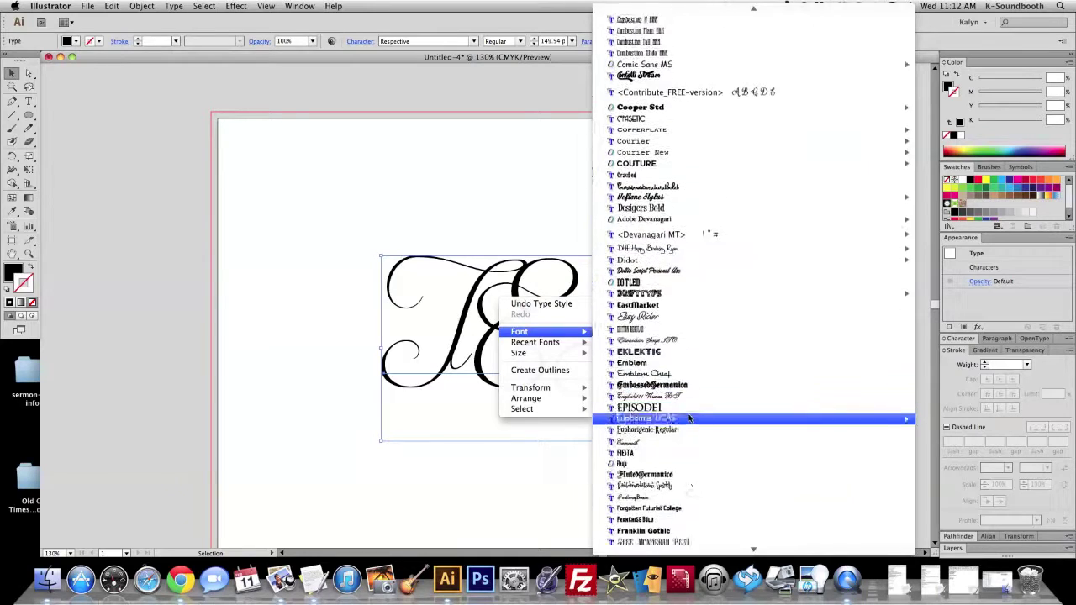
pyautogui.click(649, 447)
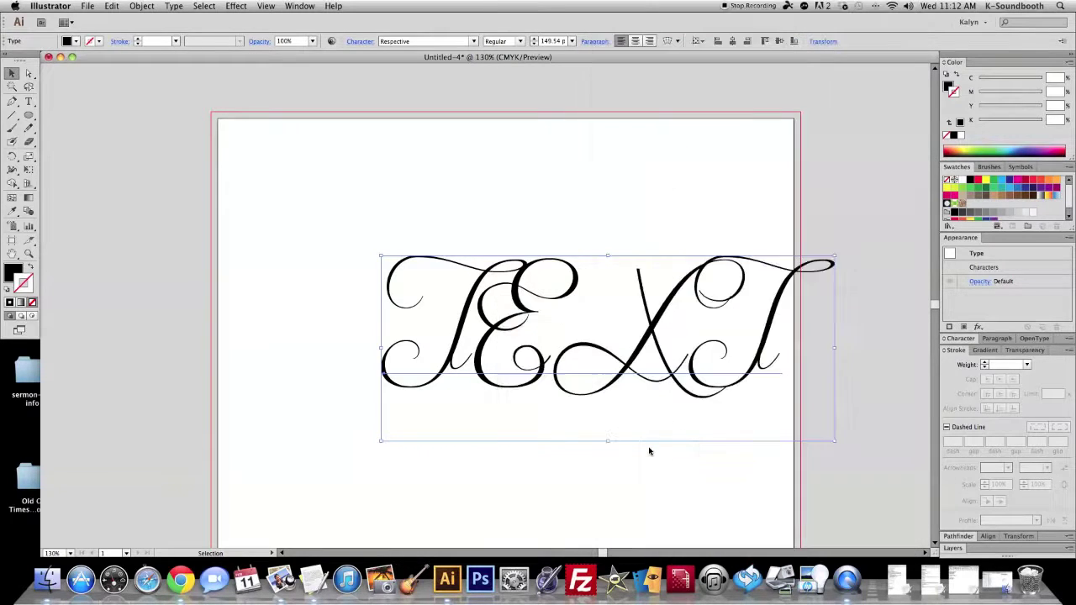
pyautogui.moveTo(627, 364); pyautogui.dragTo(588, 360)
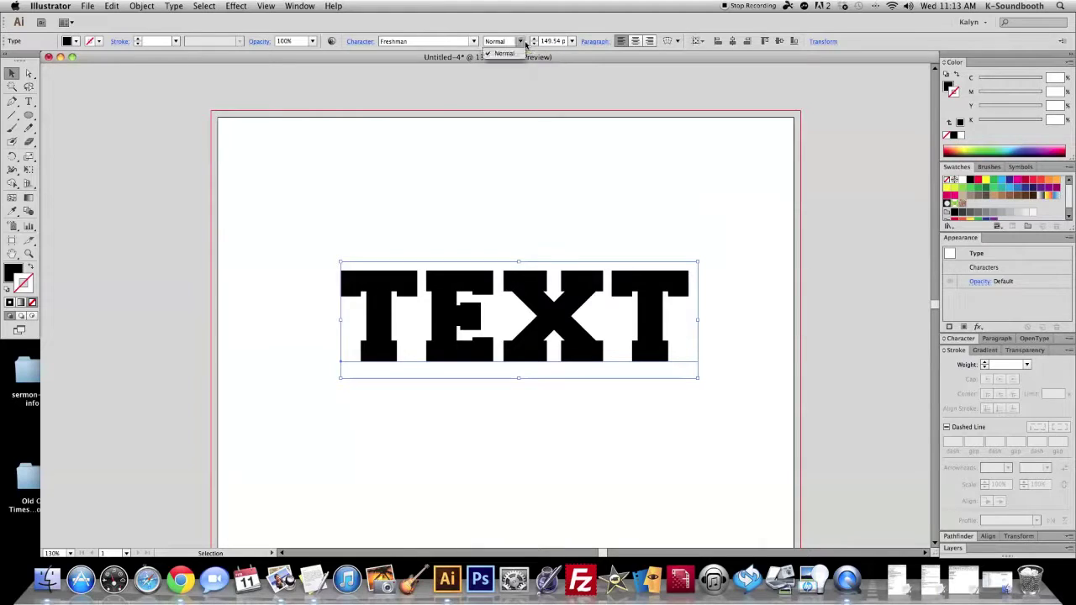
# Switch TEXT to Futura, trying Condensed Medium and Condensed ExtraBold styles.
pyautogui.click(474, 41)
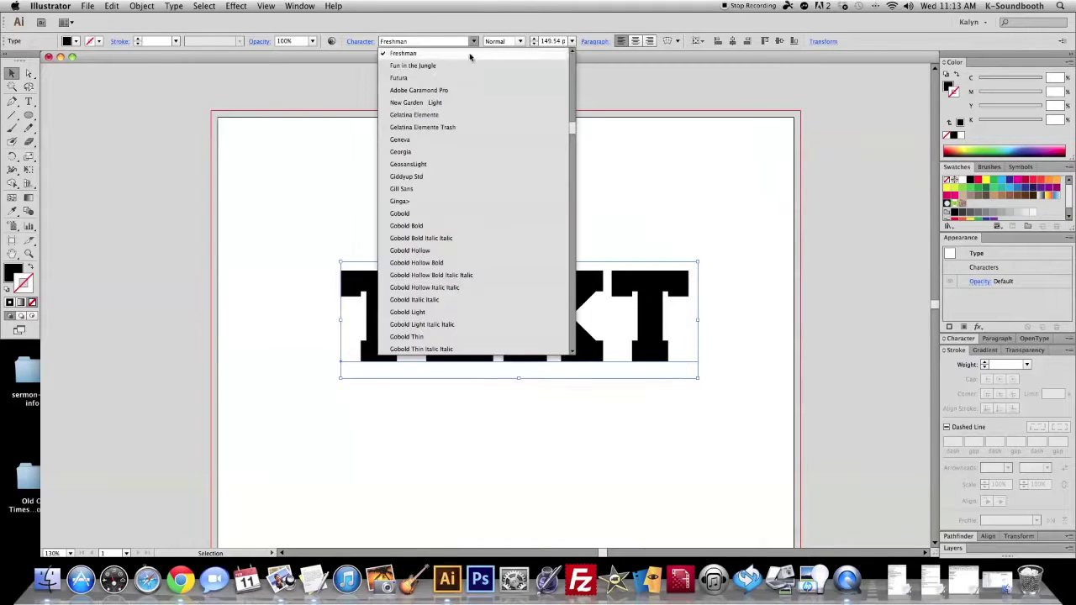
pyautogui.click(457, 80)
pyautogui.click(520, 41)
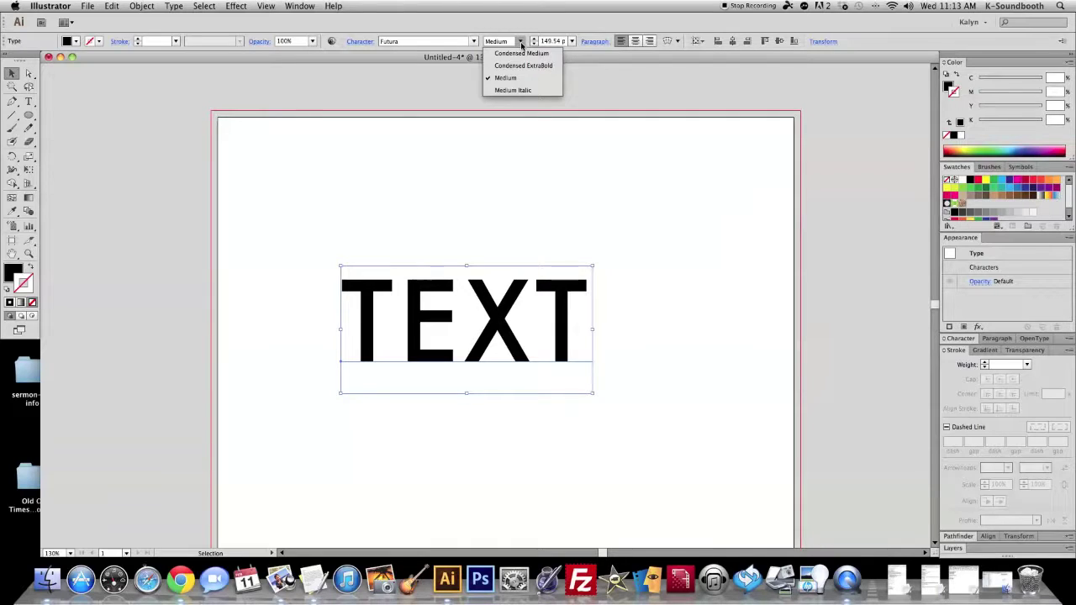
pyautogui.click(511, 53)
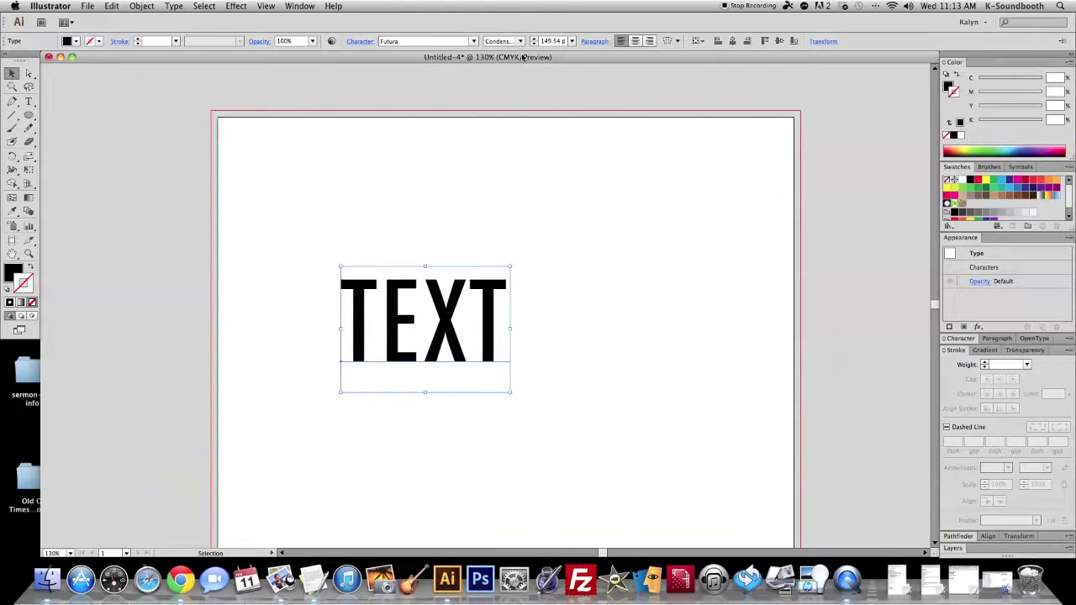
pyautogui.click(521, 44)
pyautogui.click(521, 67)
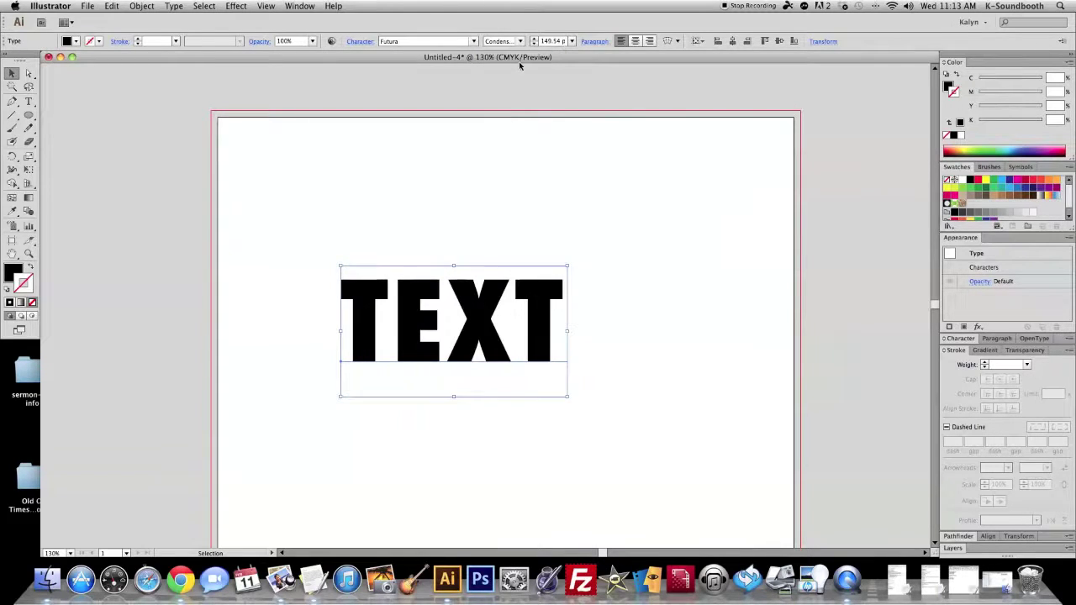
# Settle the Futura style on Medium Italic after briefly returning to Medium.
pyautogui.click(519, 44)
pyautogui.click(515, 78)
pyautogui.click(519, 44)
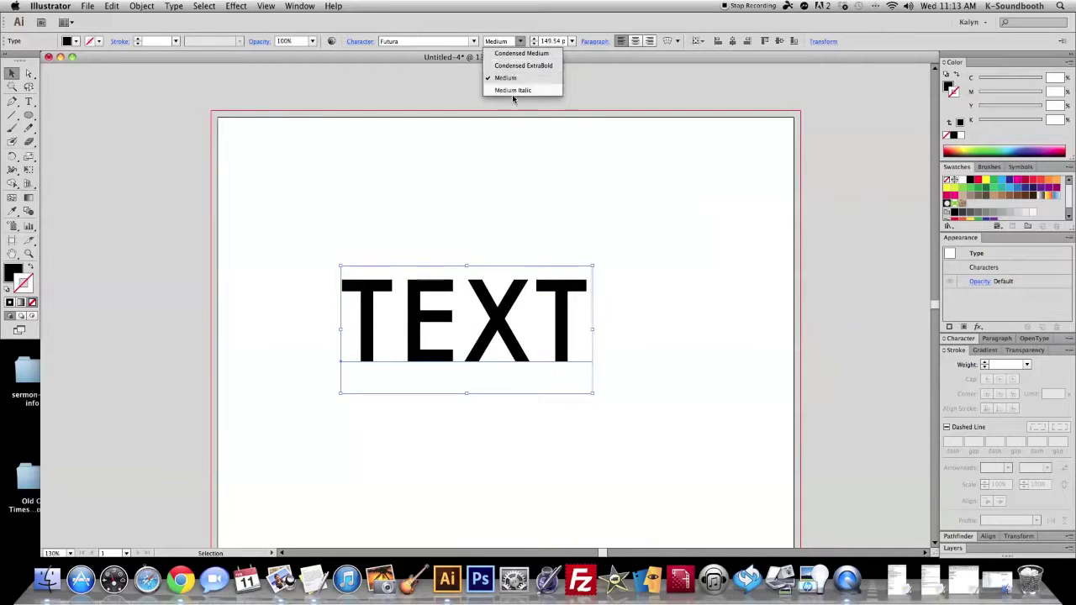
pyautogui.click(511, 90)
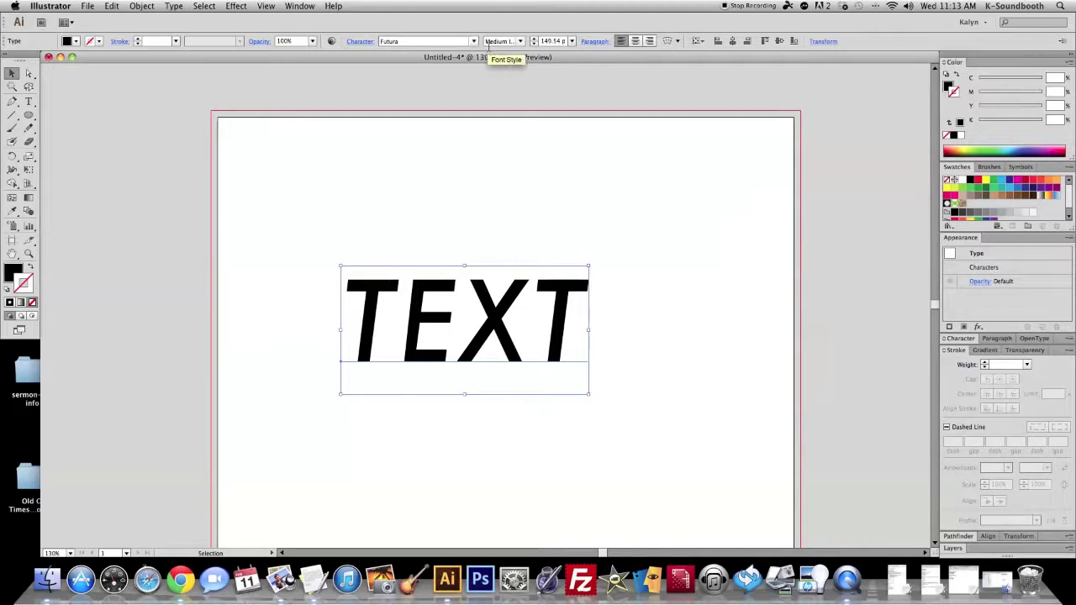
pyautogui.click(518, 44)
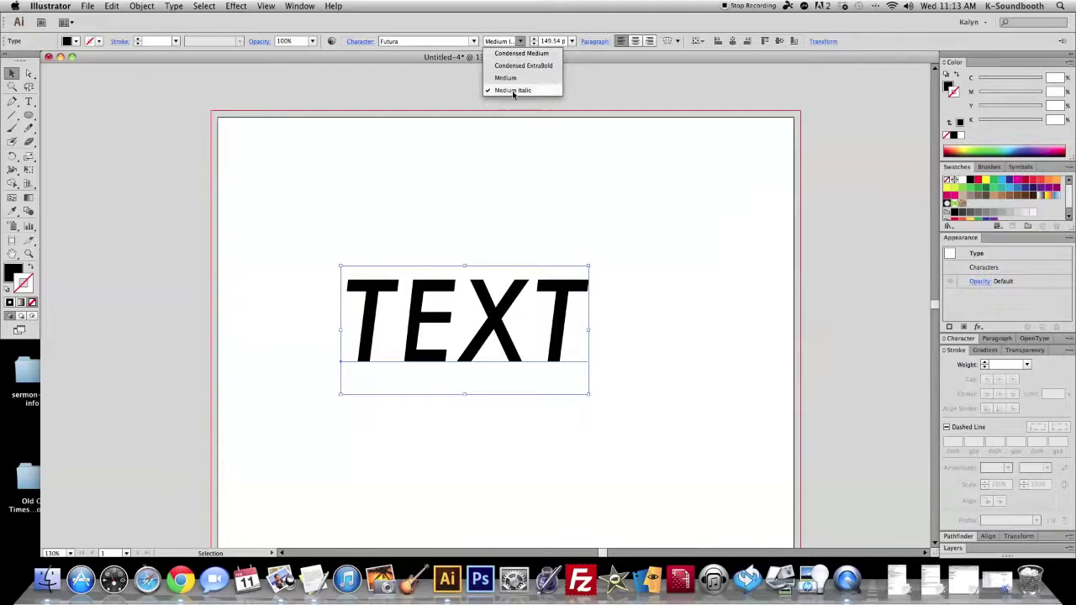
pyautogui.click(479, 44)
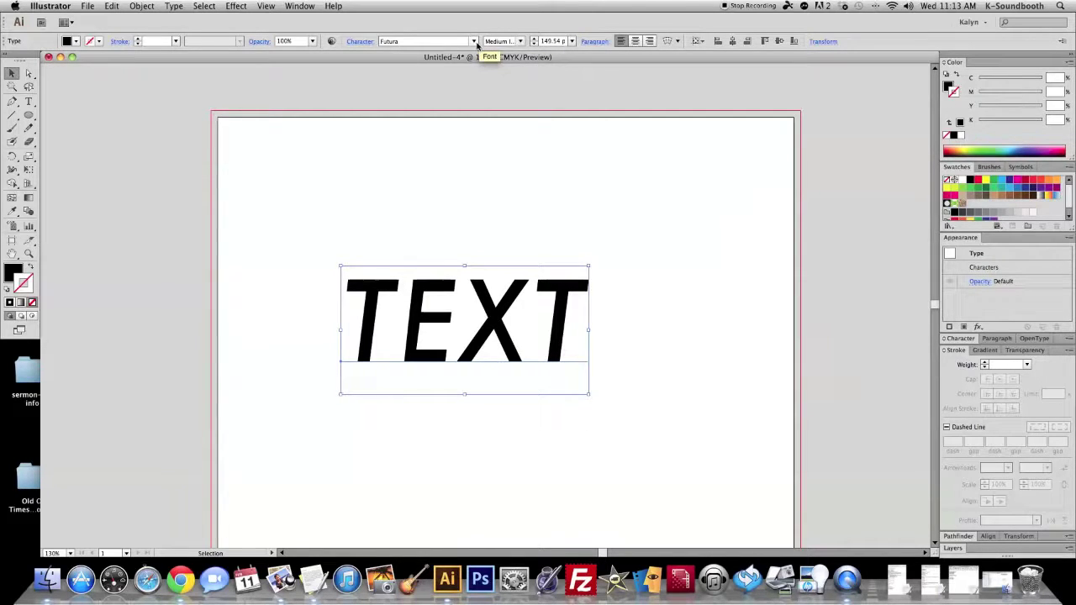
# Try font sizes of 12, 14 and 36 pt on TEXT.
pyautogui.click(572, 41)
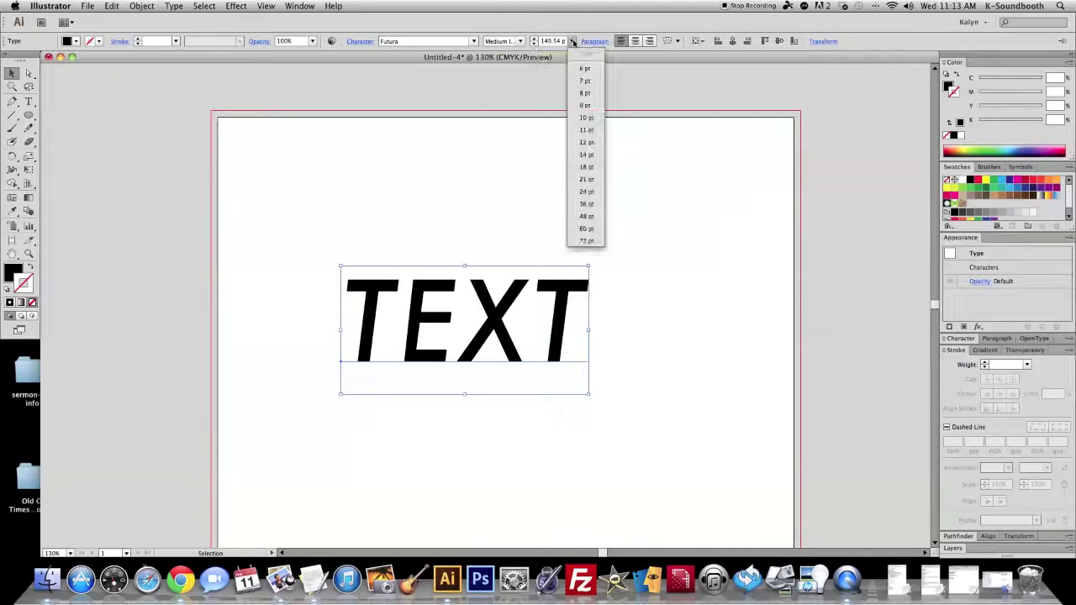
pyautogui.click(581, 142)
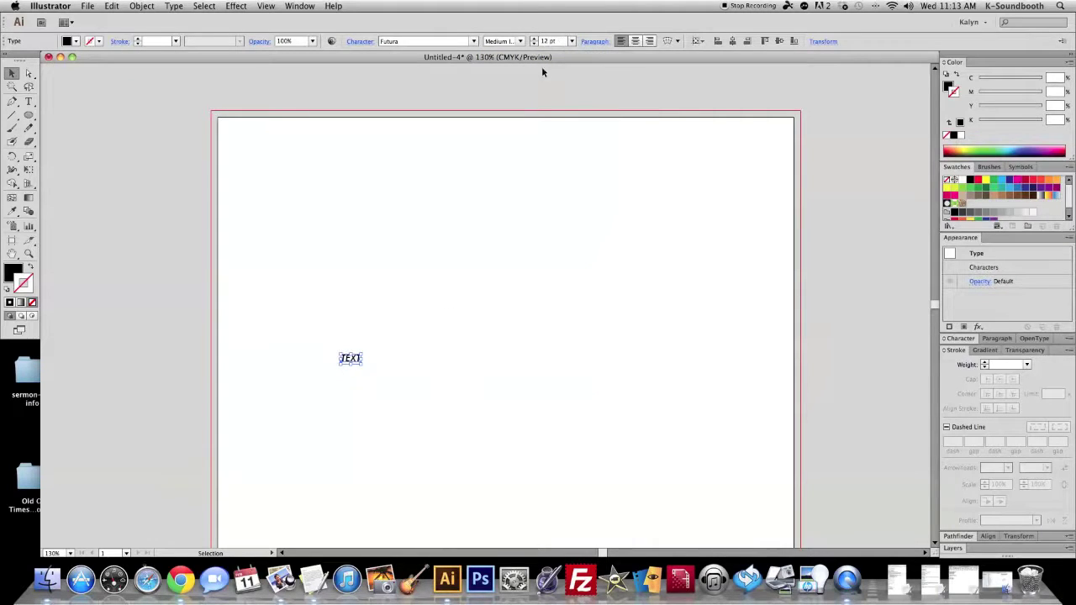
pyautogui.click(554, 41)
pyautogui.write('14')
pyautogui.press('Return')
pyautogui.click(571, 42)
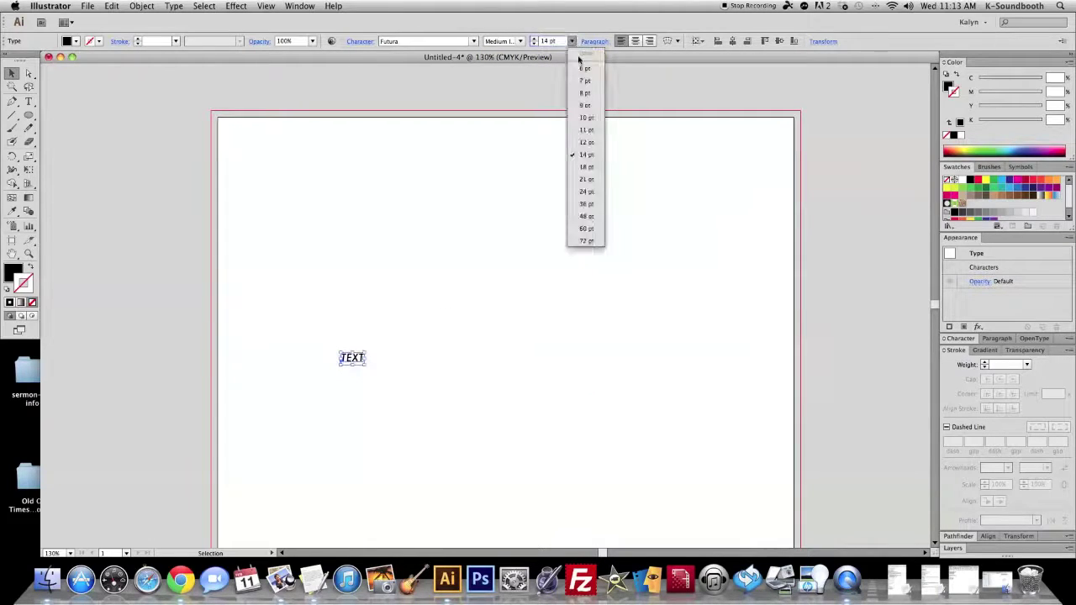
pyautogui.click(586, 205)
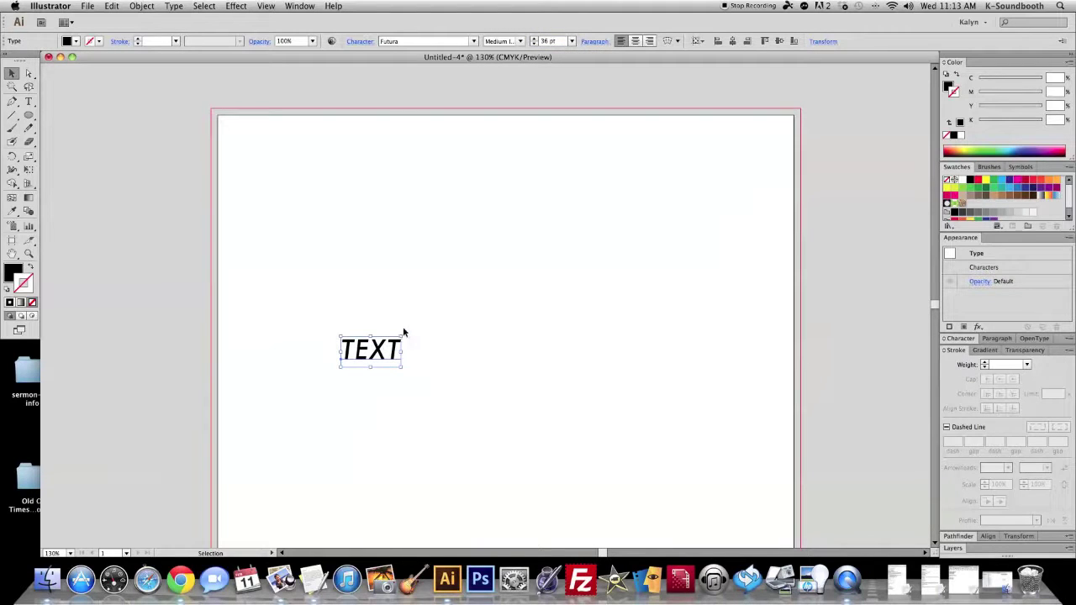
# Scale TEXT up by its corner handle to about 203 pt, undoing a stray width stretch.
pyautogui.moveTo(403, 334); pyautogui.dragTo(701, 182)
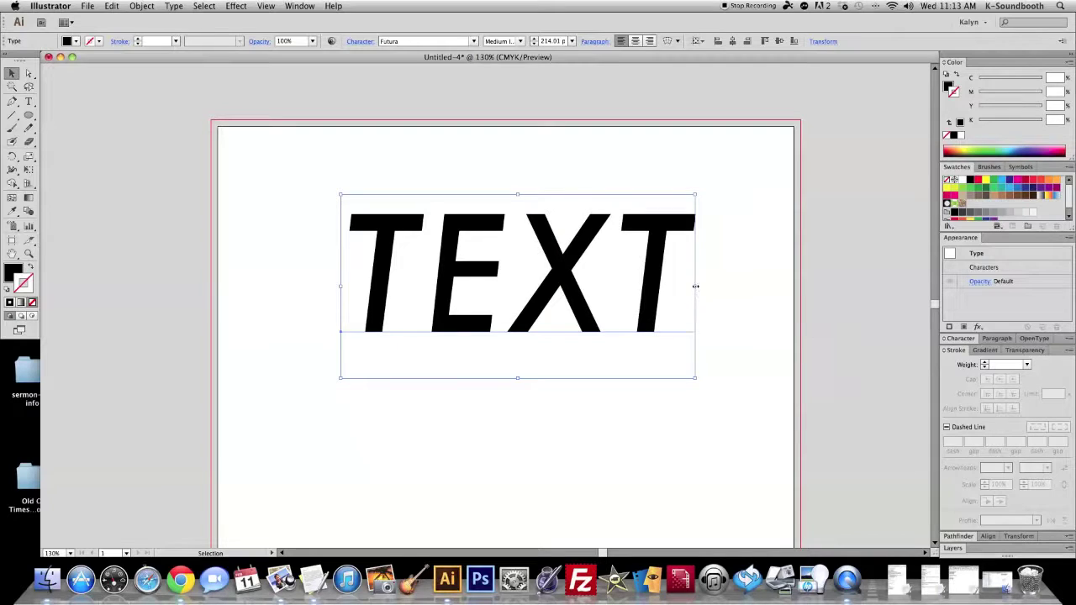
pyautogui.moveTo(696, 287); pyautogui.dragTo(648, 288)
pyautogui.press('super+z')
pyautogui.press('a')
pyautogui.press('v')
pyautogui.moveTo(694, 380)
pyautogui.mouseDown()
pyautogui.moveTo(670, 372)
pyautogui.moveTo(701, 392)
pyautogui.moveTo(626, 358)
pyautogui.moveTo(677, 390)
pyautogui.moveTo(678, 370)
pyautogui.mouseUp()
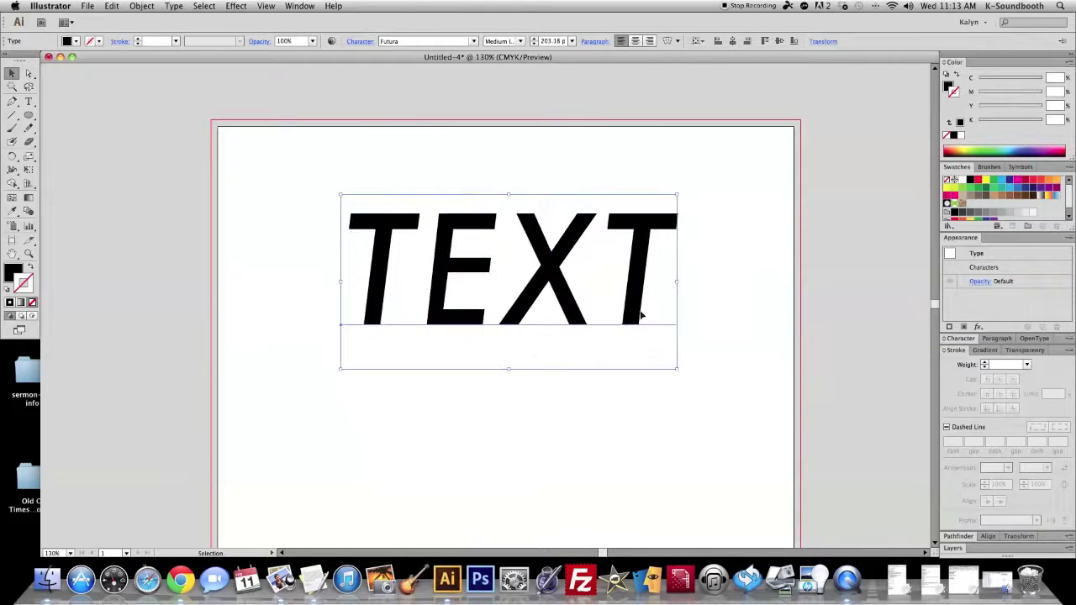